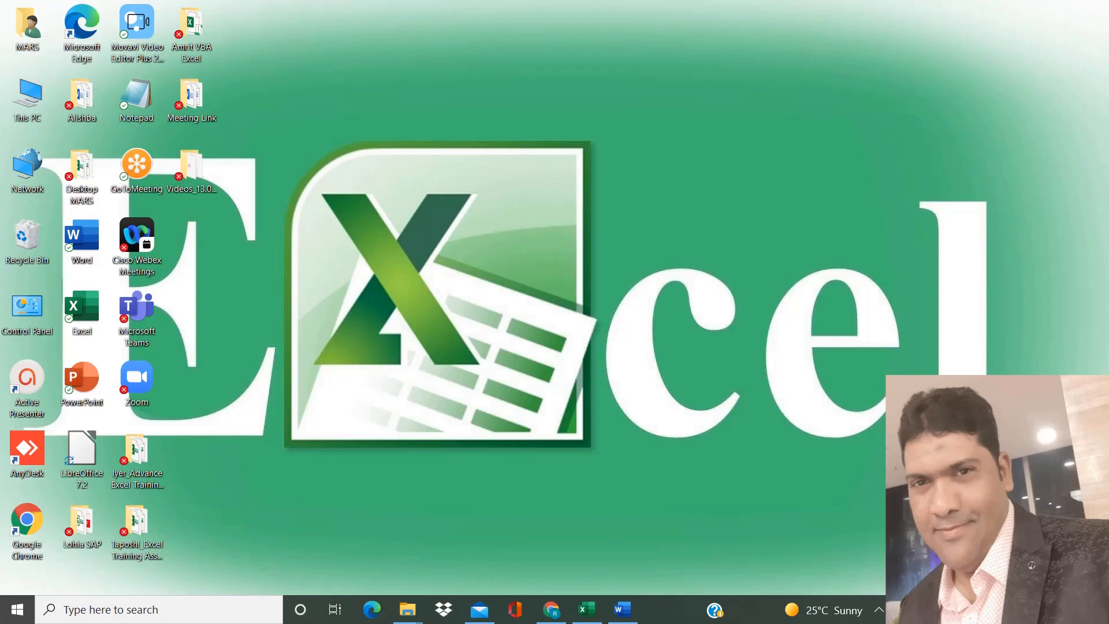
# Step: Switch to Excel and examine the Master Sheet data and the field labels of the Employee Information System form
pyautogui.click(584, 618)
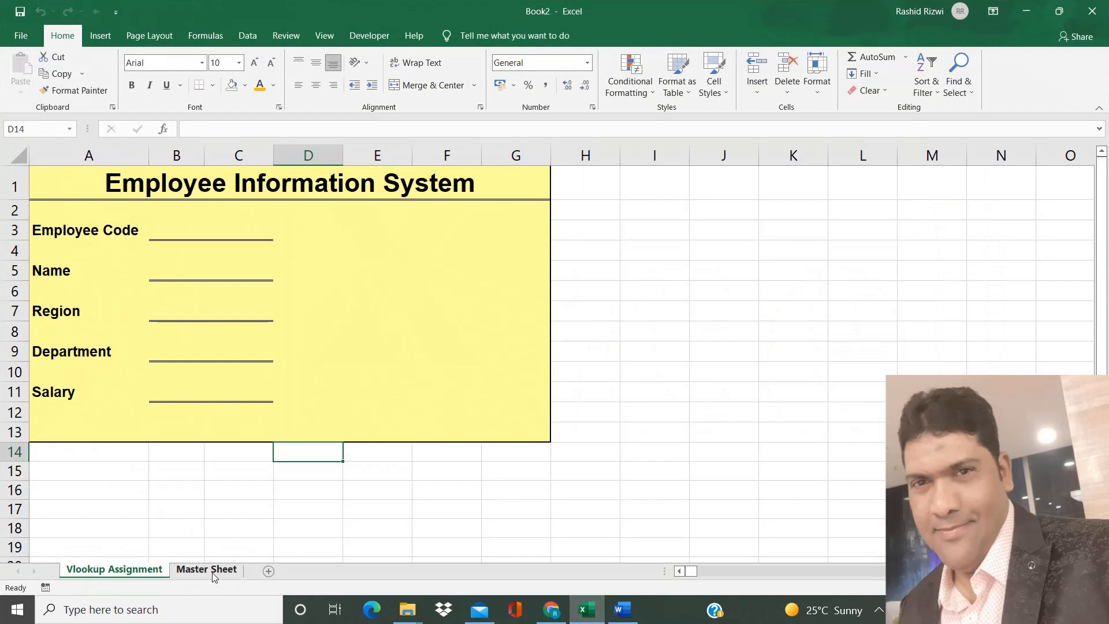
pyautogui.click(212, 572)
pyautogui.click(305, 342)
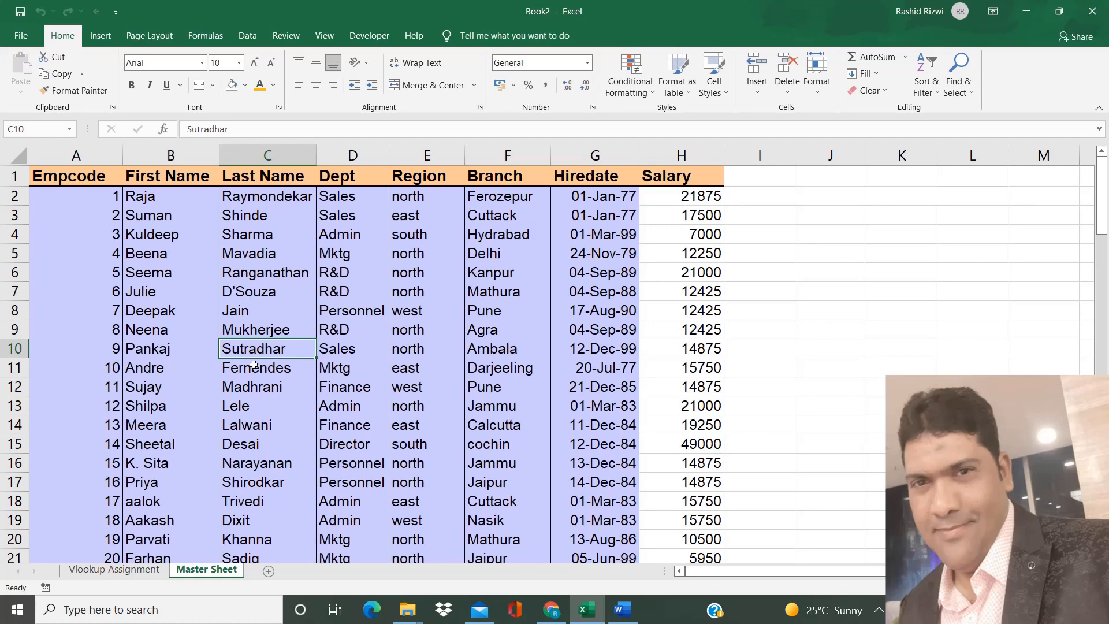
pyautogui.click(120, 574)
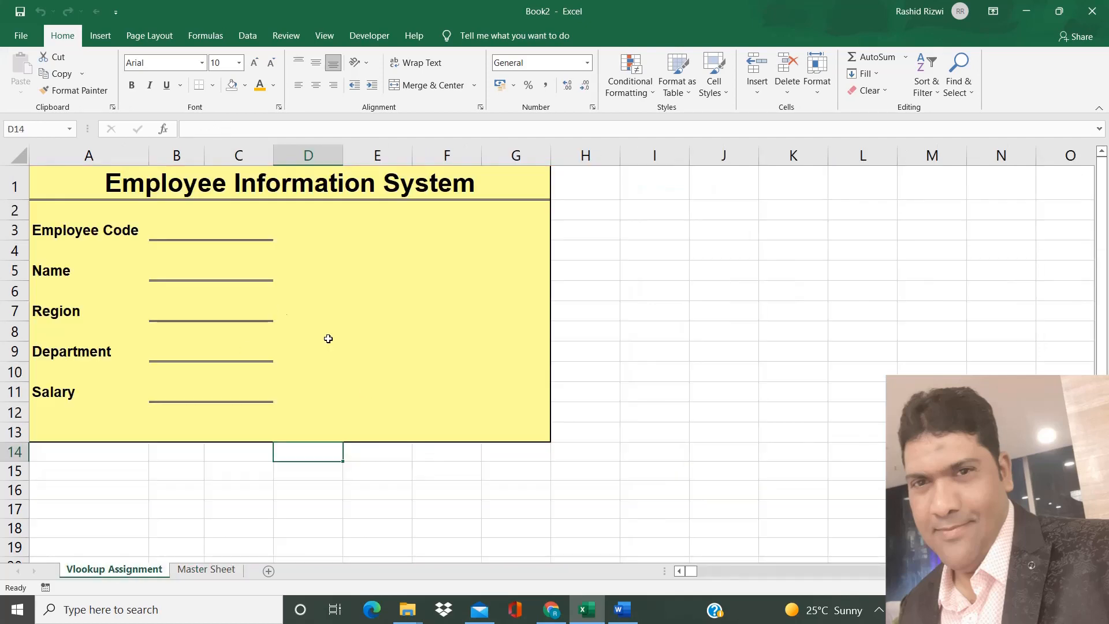
pyautogui.click(398, 436)
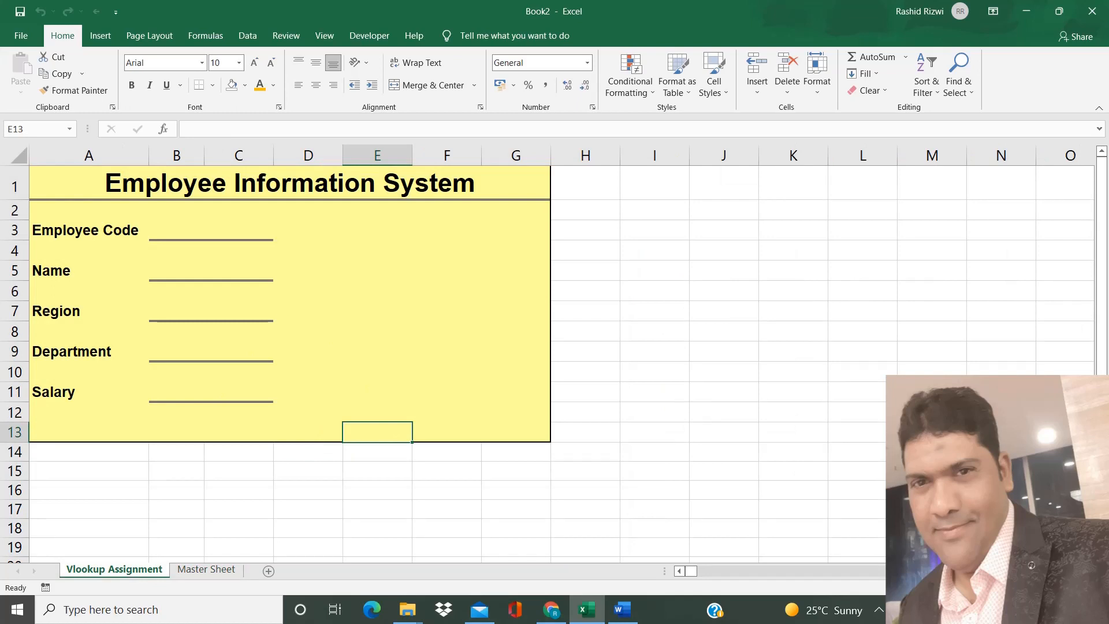
pyautogui.scroll(2, 547, 353)
pyautogui.hotkey('ctrl', 'Home')
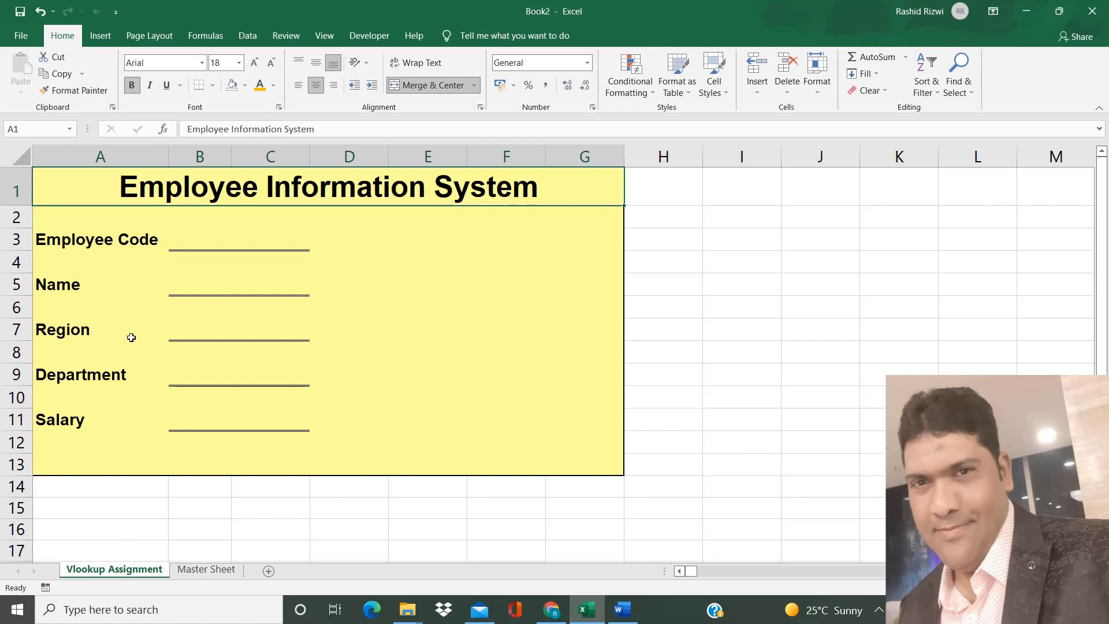
pyautogui.click(65, 284)
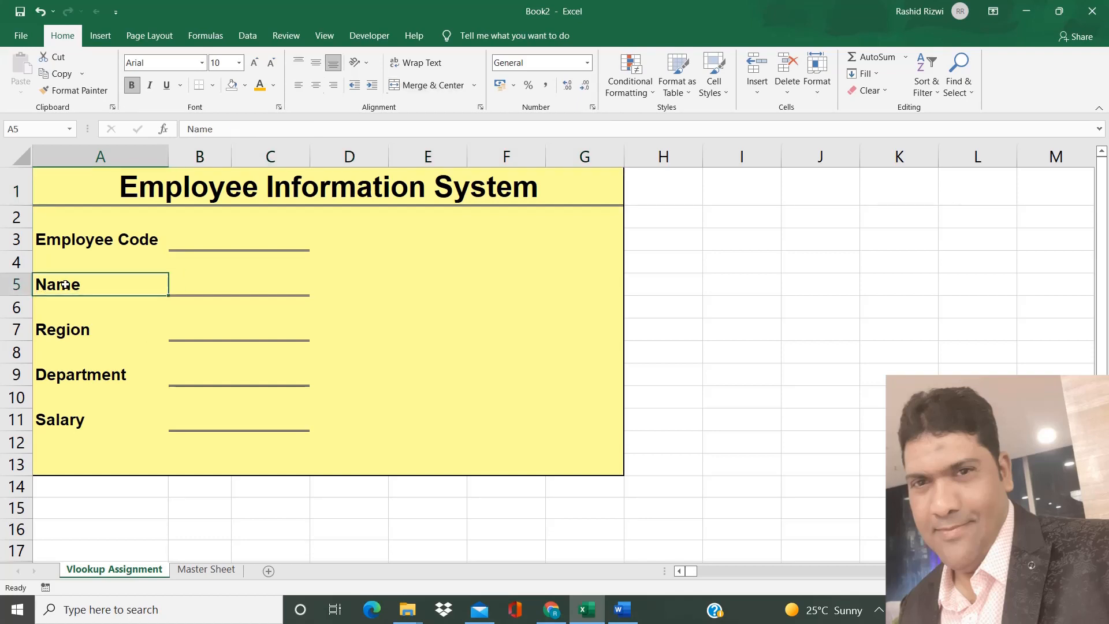
pyautogui.click(70, 335)
pyautogui.click(77, 379)
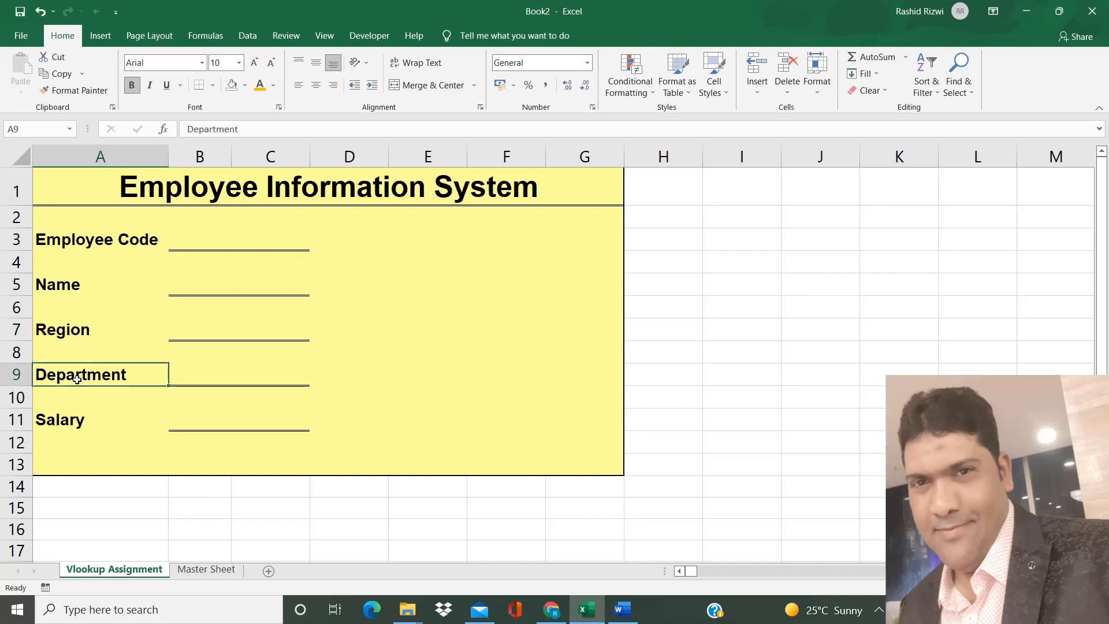
pyautogui.click(75, 421)
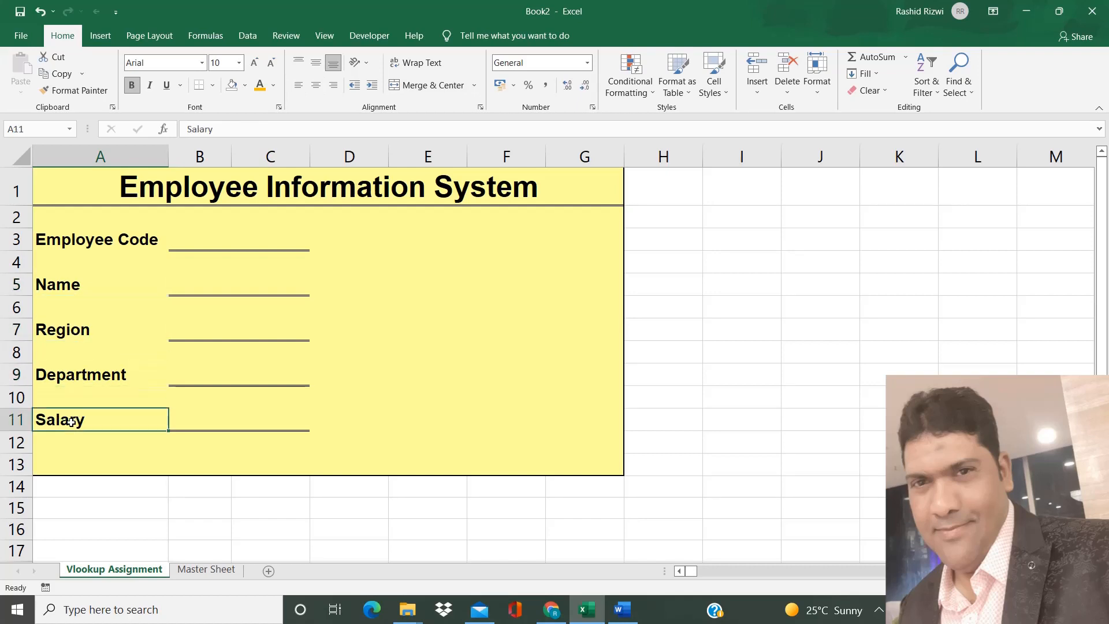
# Step: Enter 67 as the Employee Code in cell B3 of the form
pyautogui.click(203, 245)
pyautogui.write('6')
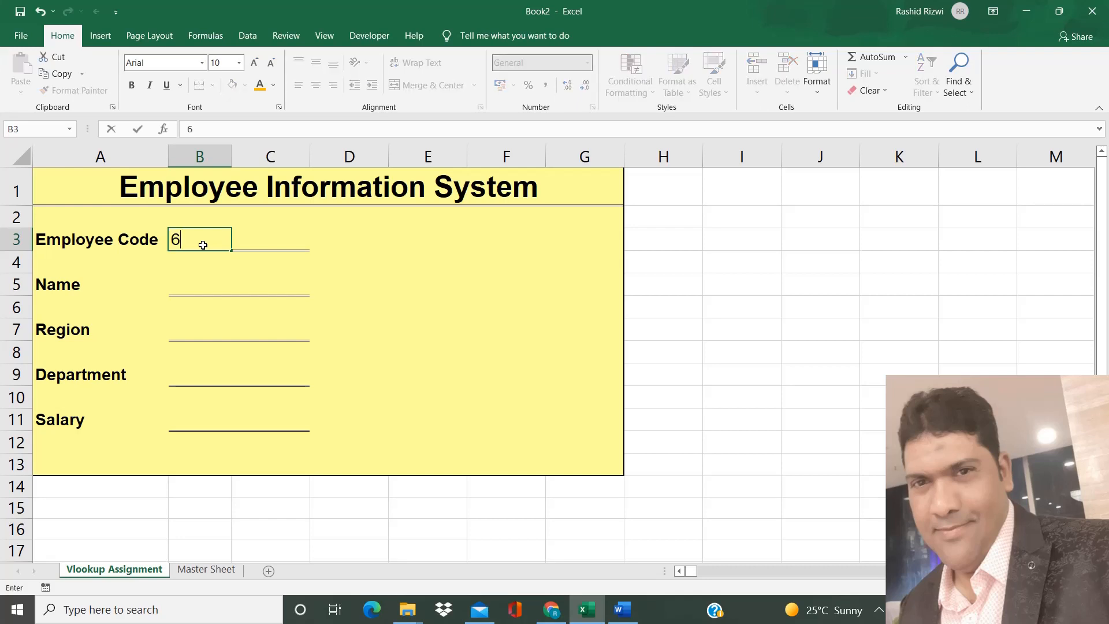
pyautogui.write('7')
pyautogui.press('Return')
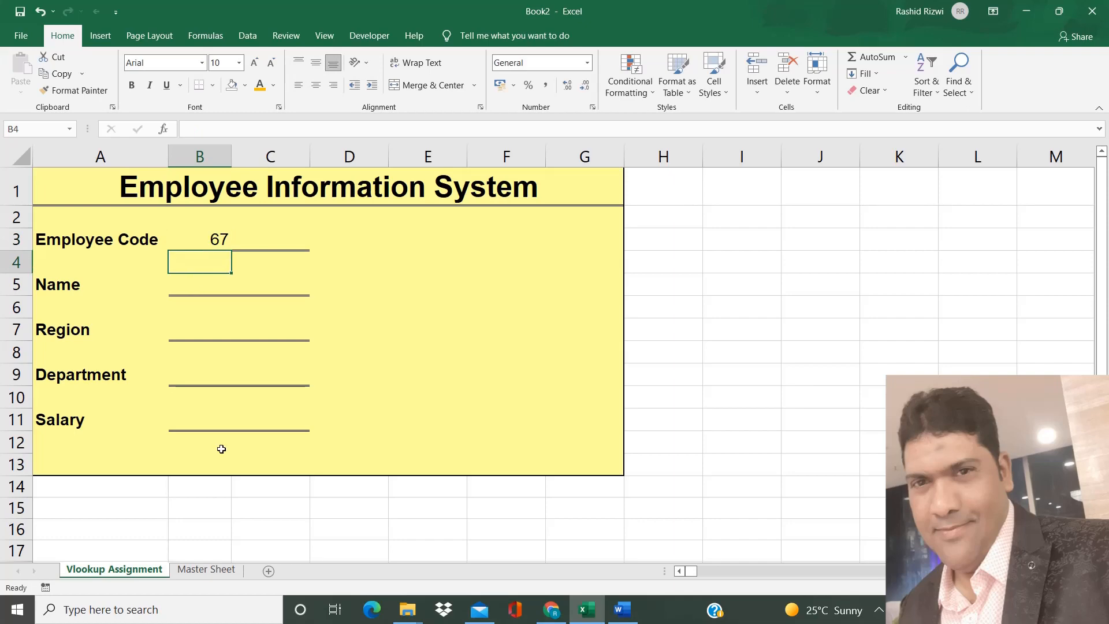
# Step: Review the Master Sheet, and replace the Employee Code in B3 of the Vlookup Assignment sheet with 89
pyautogui.click(197, 570)
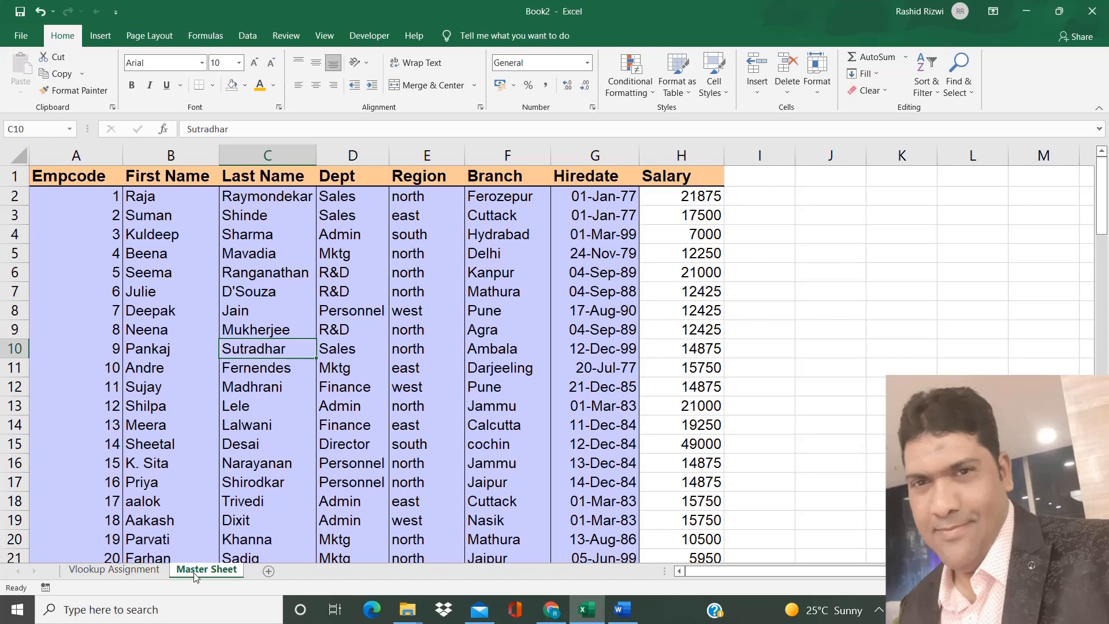
pyautogui.click(104, 574)
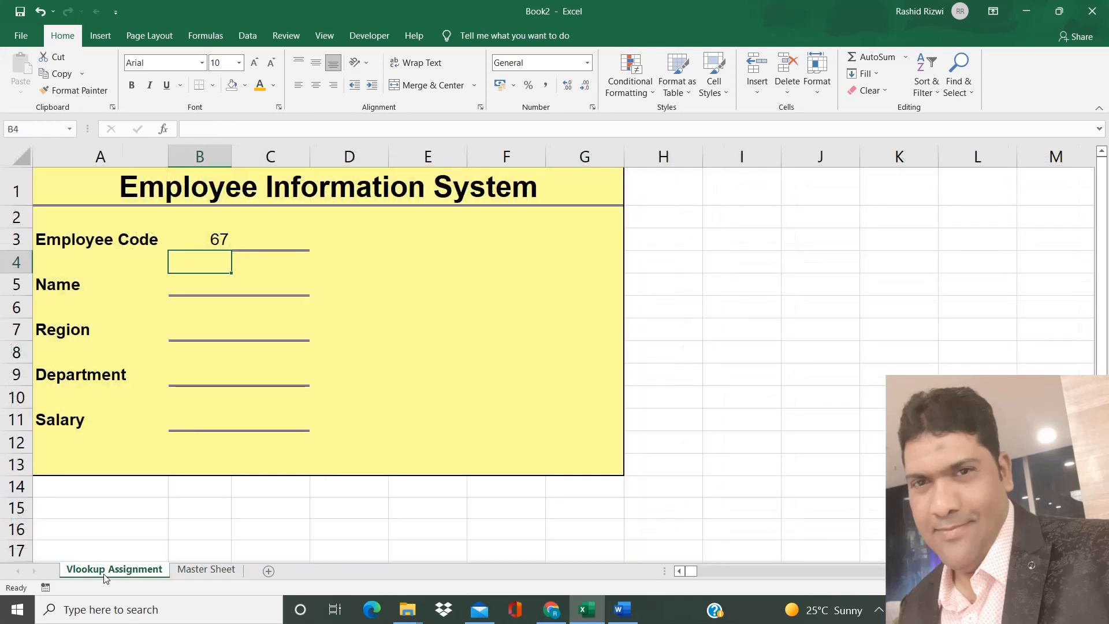
pyautogui.click(199, 570)
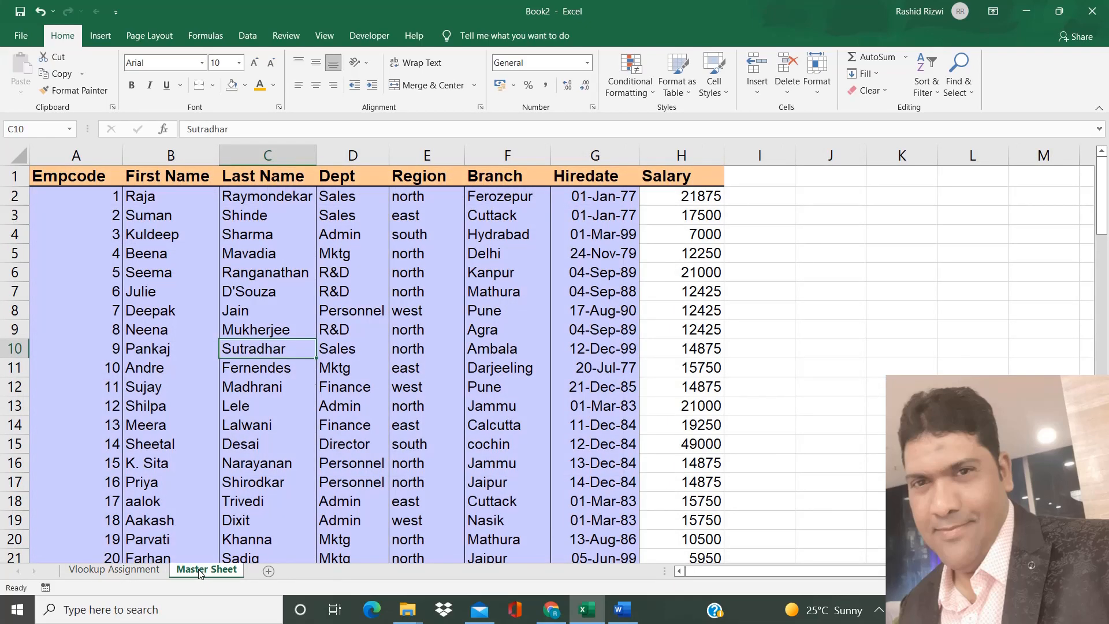
pyautogui.click(118, 570)
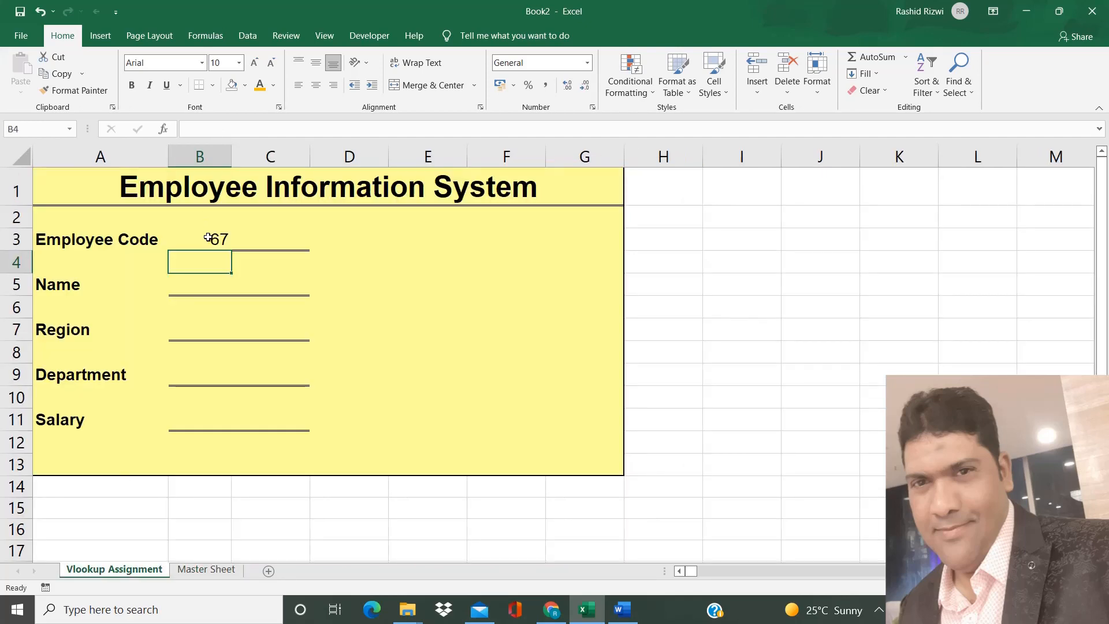
pyautogui.click(210, 239)
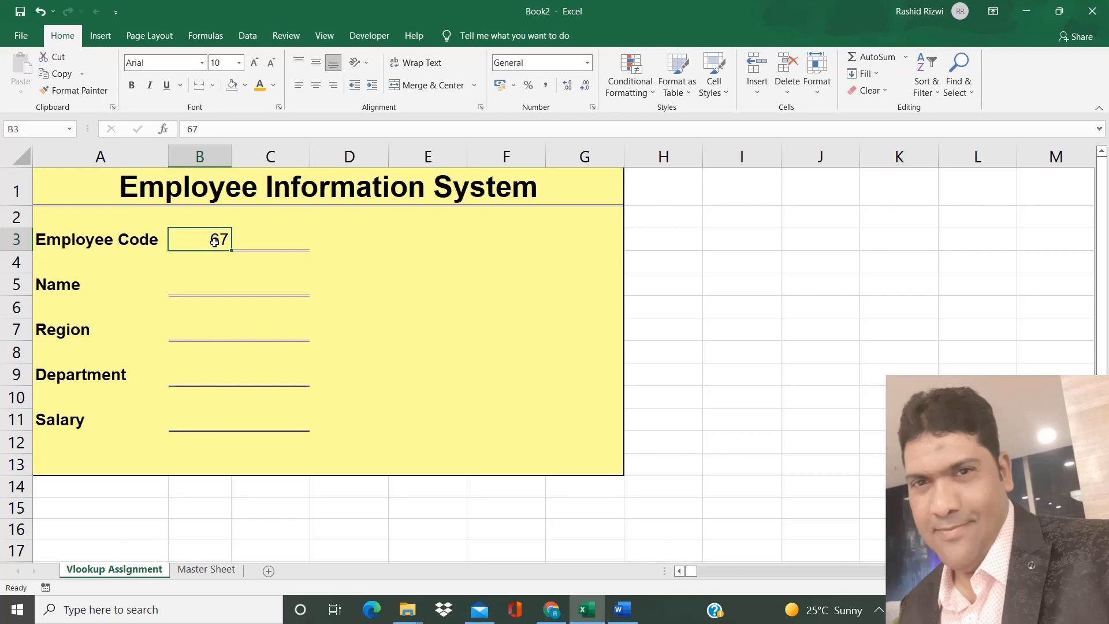
pyautogui.write('89')
pyautogui.press('Return')
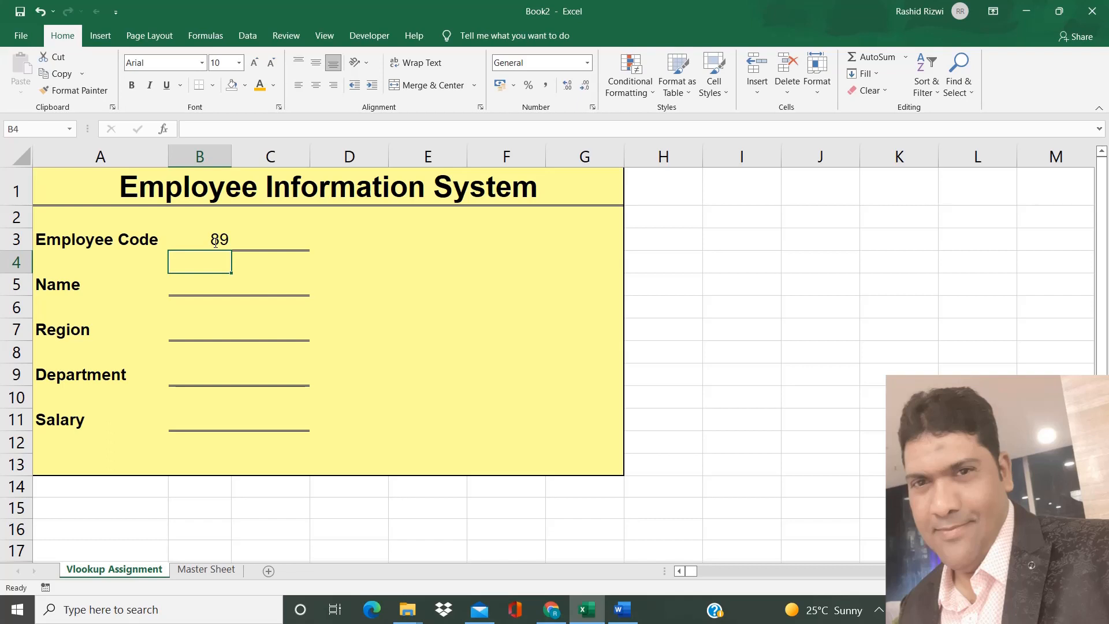
# Step: Compare the empty form fields on the Vlookup Assignment sheet with the matching columns on the Master Sheet
pyautogui.click(220, 242)
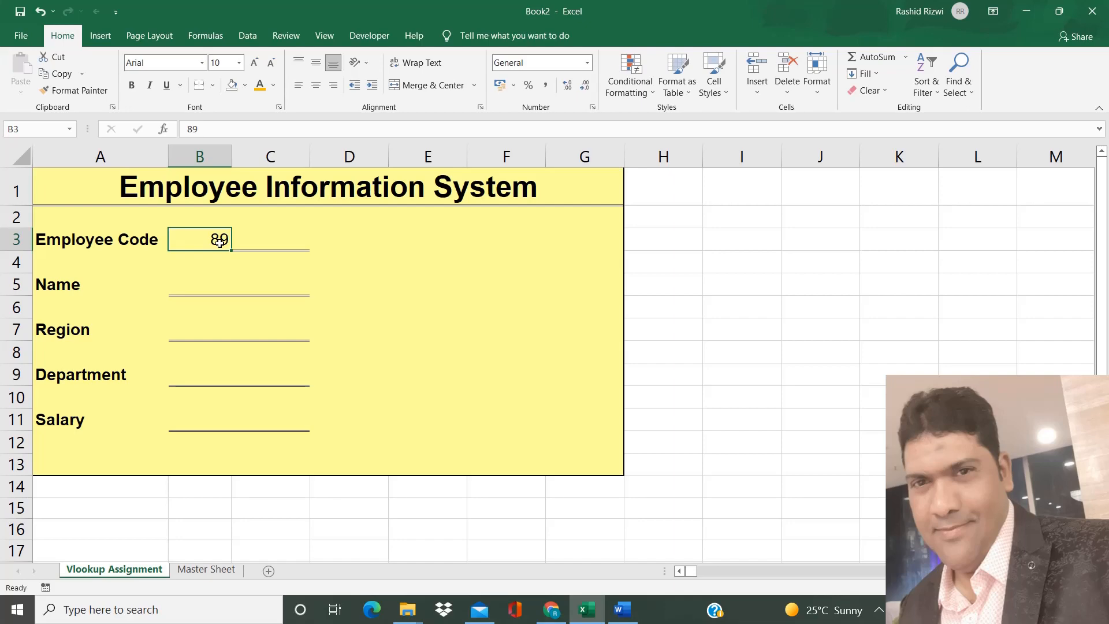
pyautogui.click(204, 514)
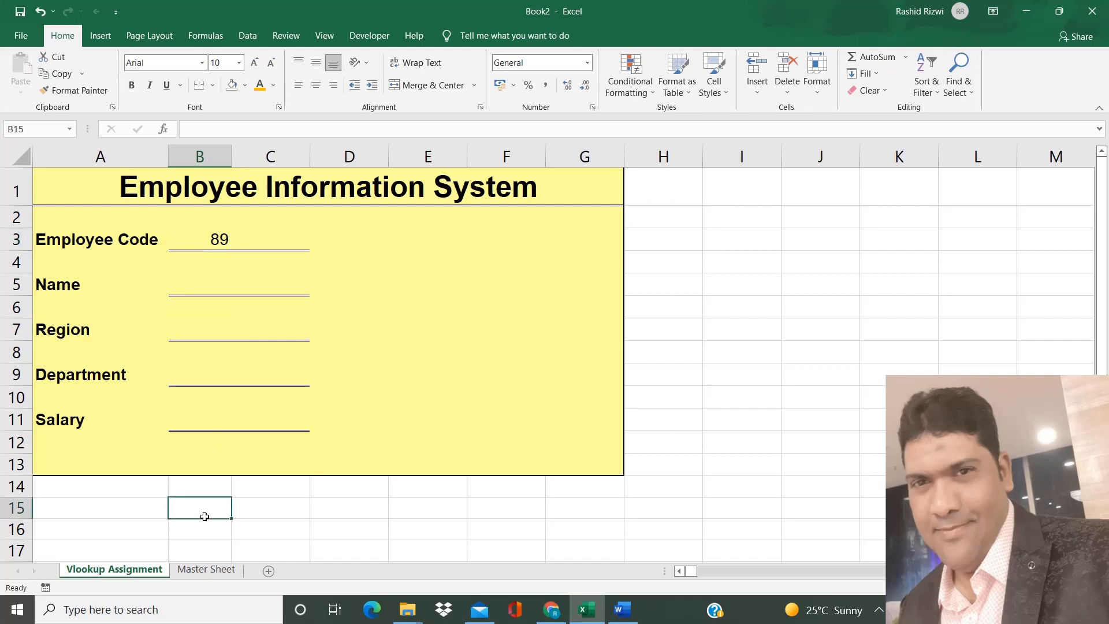
pyautogui.click(205, 570)
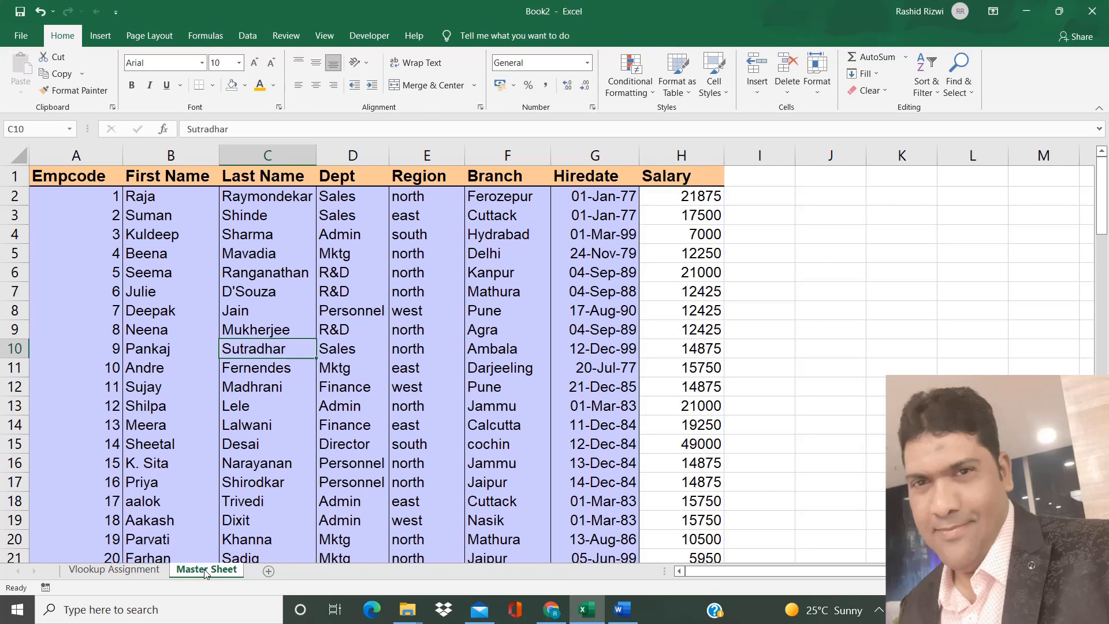
pyautogui.click(114, 571)
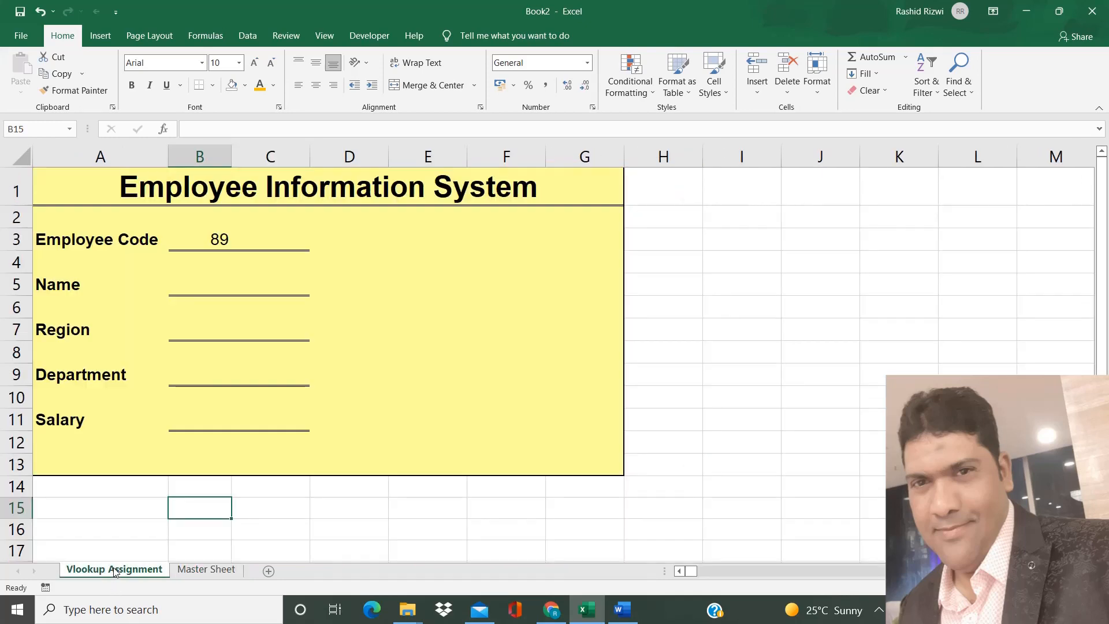
pyautogui.click(192, 570)
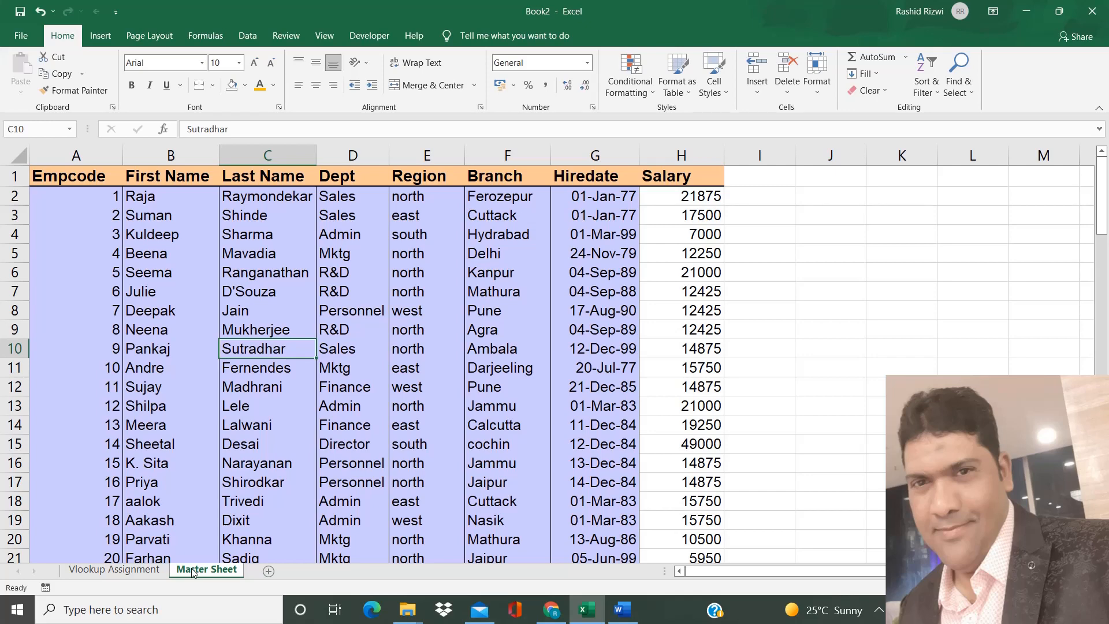
pyautogui.click(106, 571)
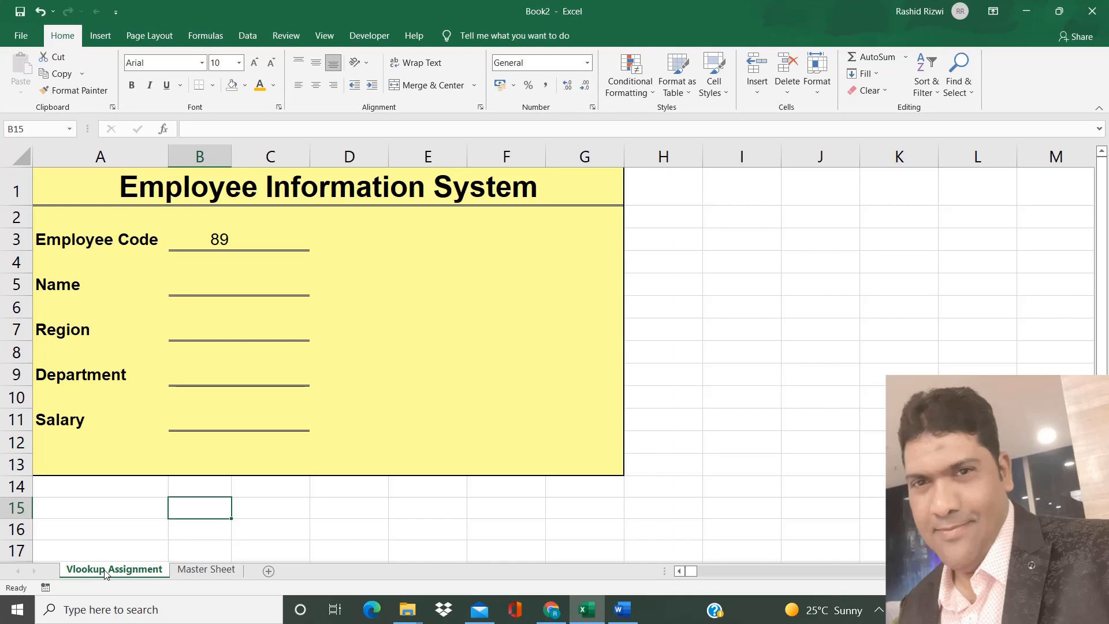
pyautogui.click(192, 571)
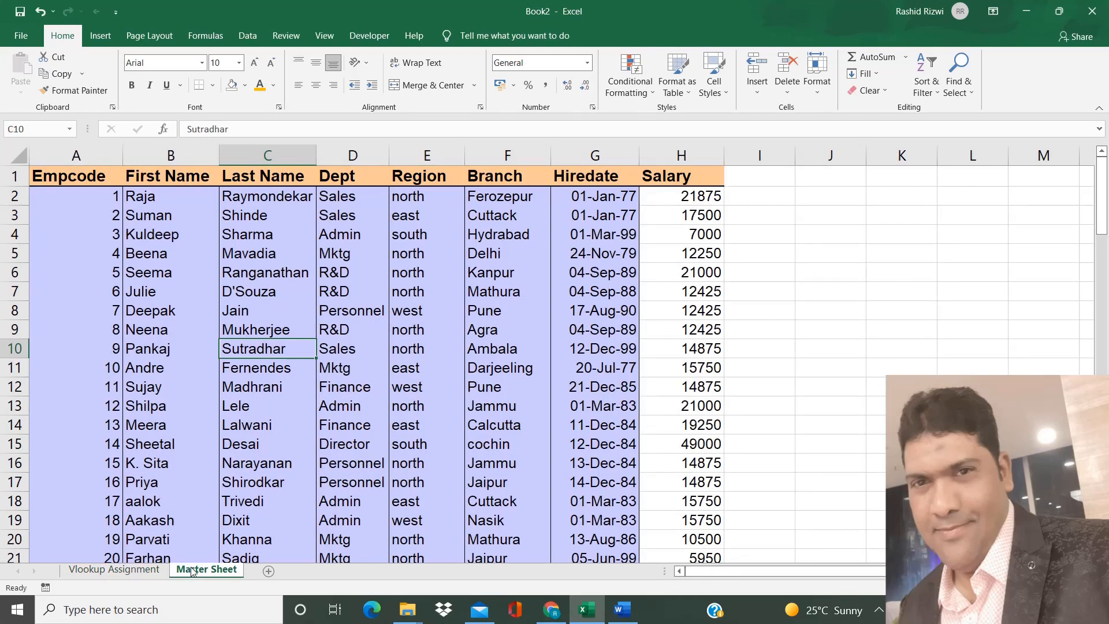
pyautogui.click(136, 572)
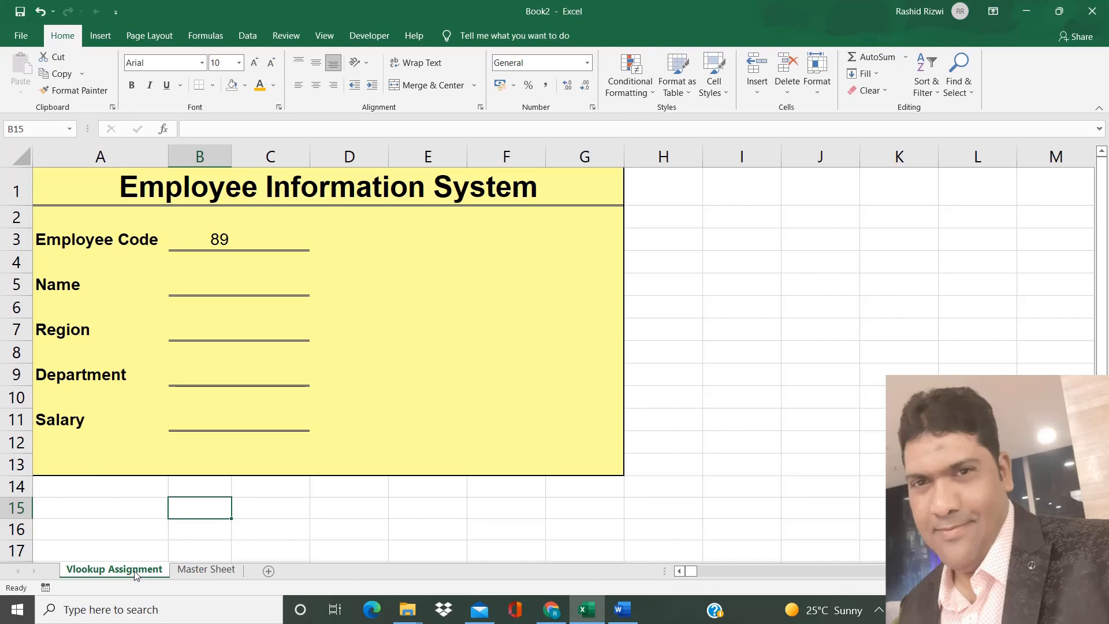
pyautogui.click(189, 574)
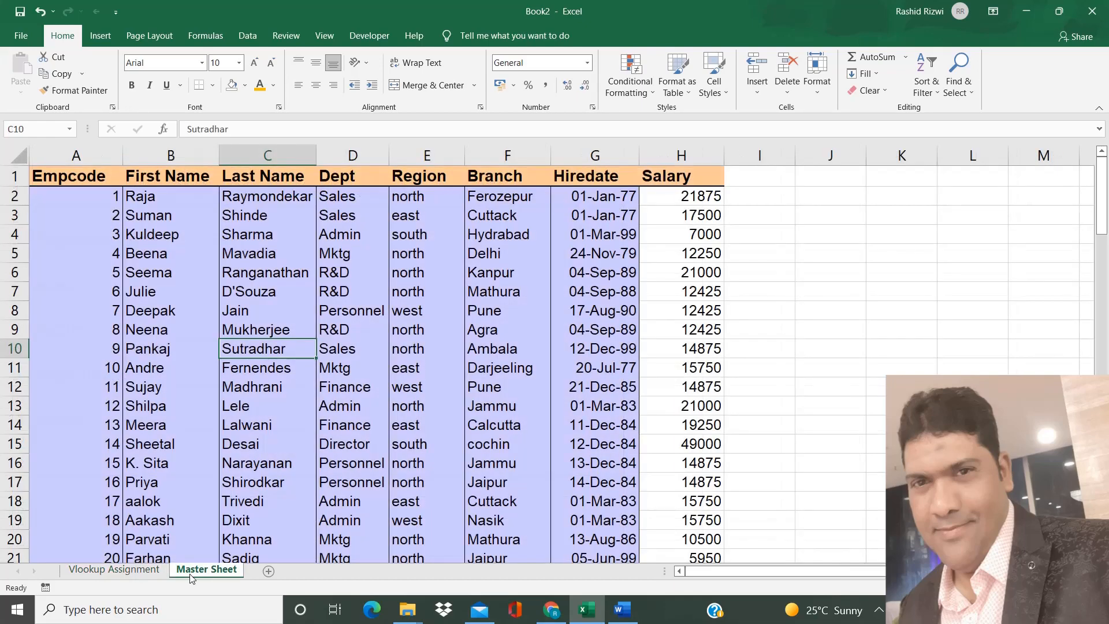
pyautogui.click(144, 572)
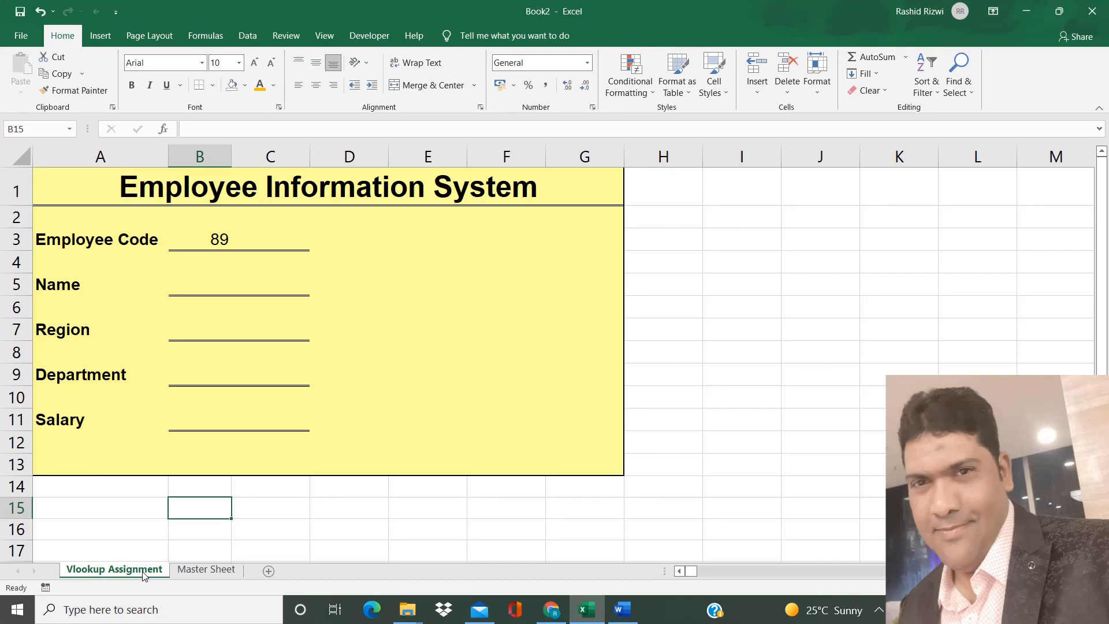
pyautogui.click(189, 570)
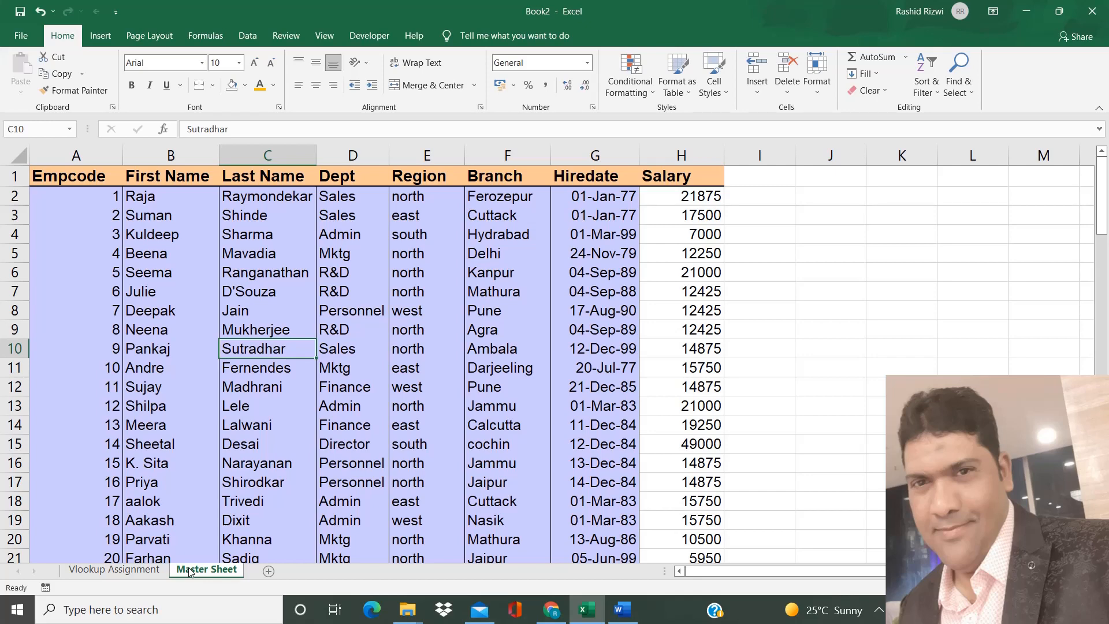
pyautogui.click(113, 571)
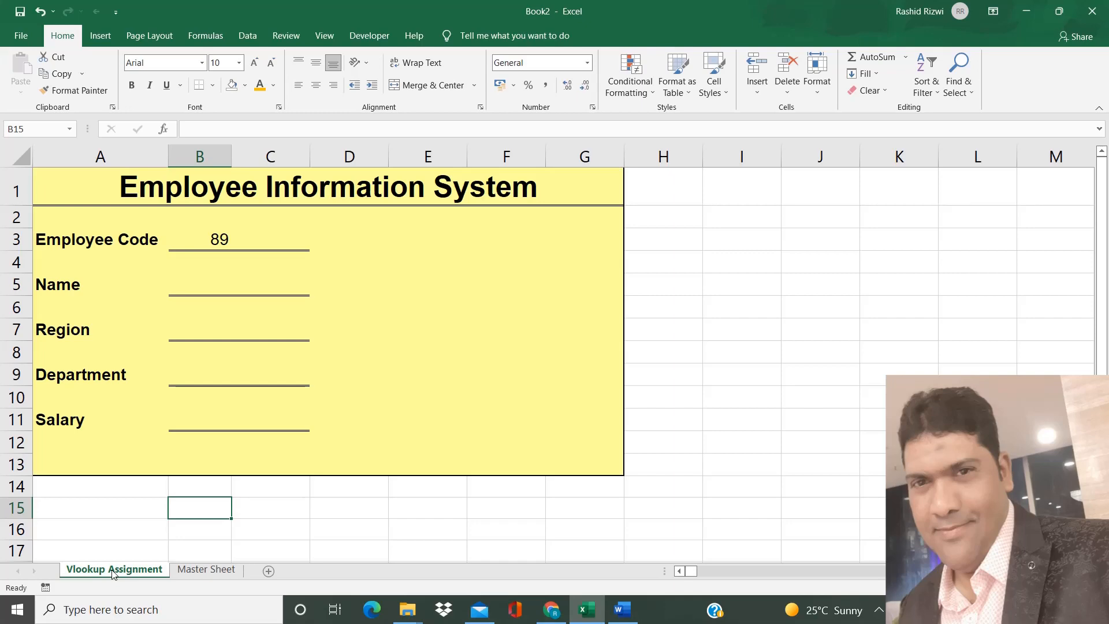
# Step: Copy the Master Sheet's header row and first ten employee records, range A1:H11
pyautogui.click(202, 573)
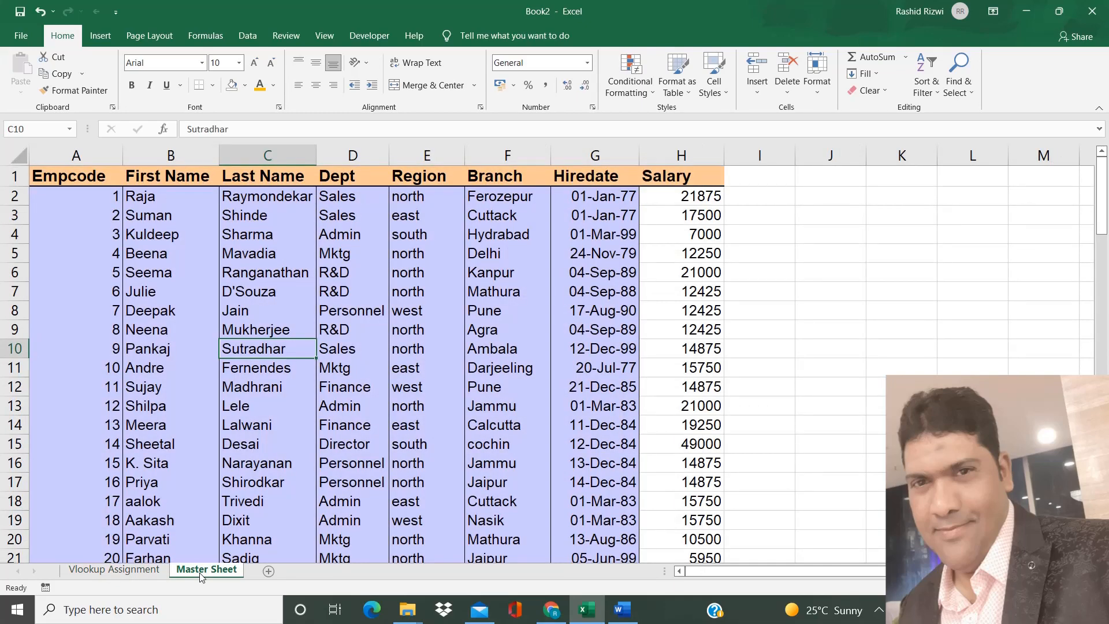
pyautogui.click(163, 382)
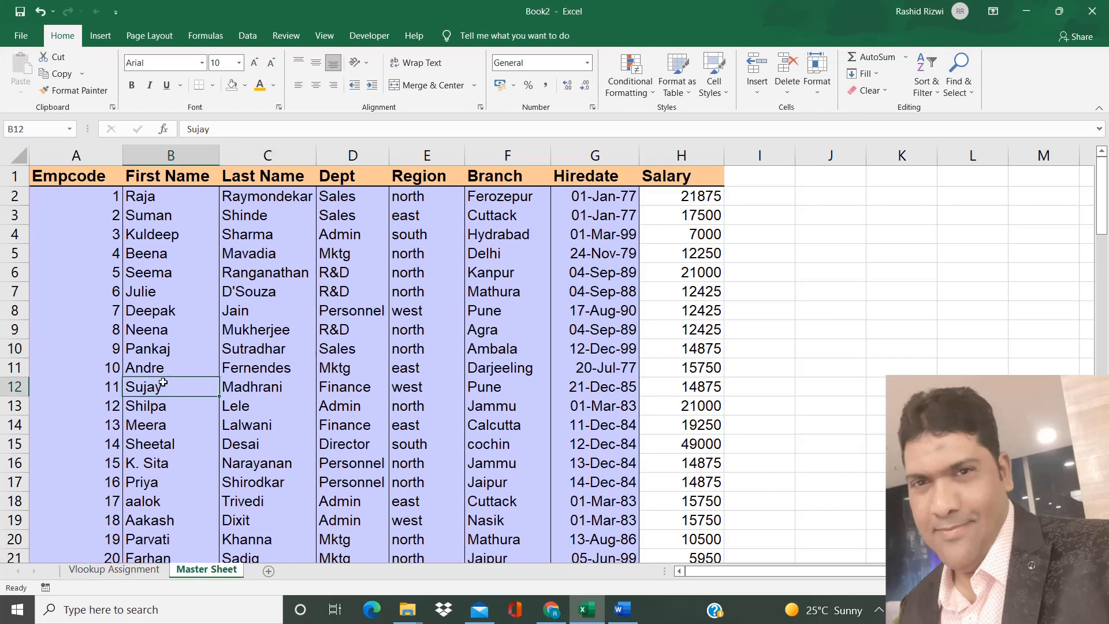
pyautogui.click(76, 183)
pyautogui.hotkey('shift', 'Down')
pyautogui.hotkey('shift', 'Down')
pyautogui.hotkey('shift', 'Down')
pyautogui.hotkey('shift', 'Down')
pyautogui.hotkey('shift', 'Down')
pyautogui.hotkey('shift', 'Down')
pyautogui.hotkey('shift', 'Down')
pyautogui.hotkey('shift', 'Down')
pyautogui.hotkey('shift', 'Down')
pyautogui.hotkey('shift', 'Down')
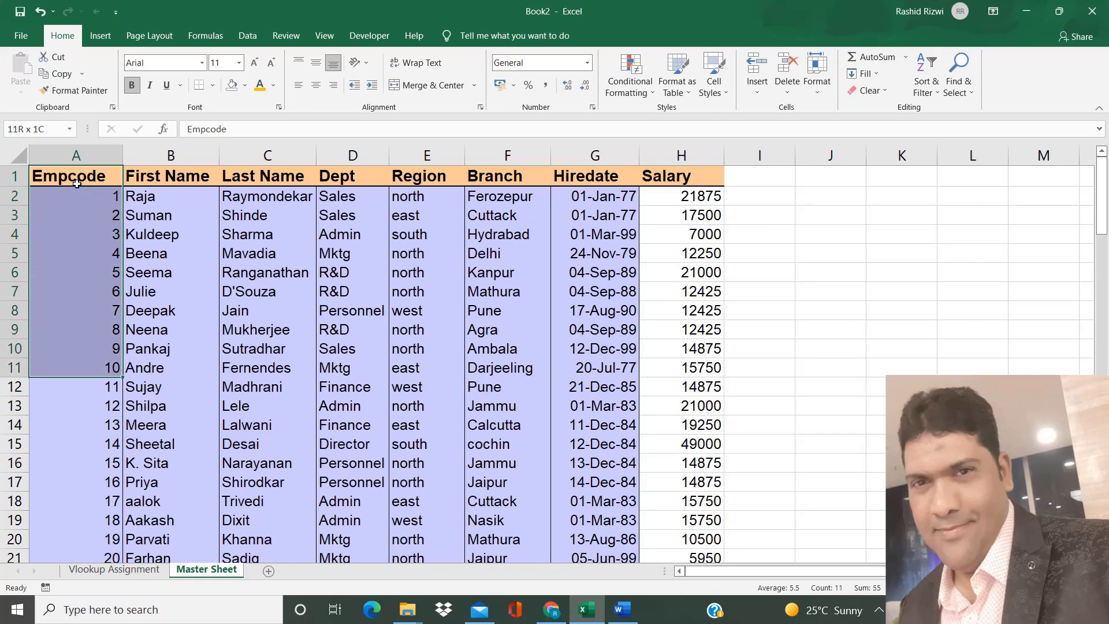
pyautogui.hotkey('shift', 'Right')
pyautogui.hotkey('shift', 'Right')
pyautogui.hotkey('shift', 'Right')
pyautogui.hotkey('shift', 'Right')
pyautogui.hotkey('shift', 'Right')
pyautogui.hotkey('shift', 'Right')
pyautogui.hotkey('shift', 'Right')
pyautogui.hotkey('ctrl', 'c')
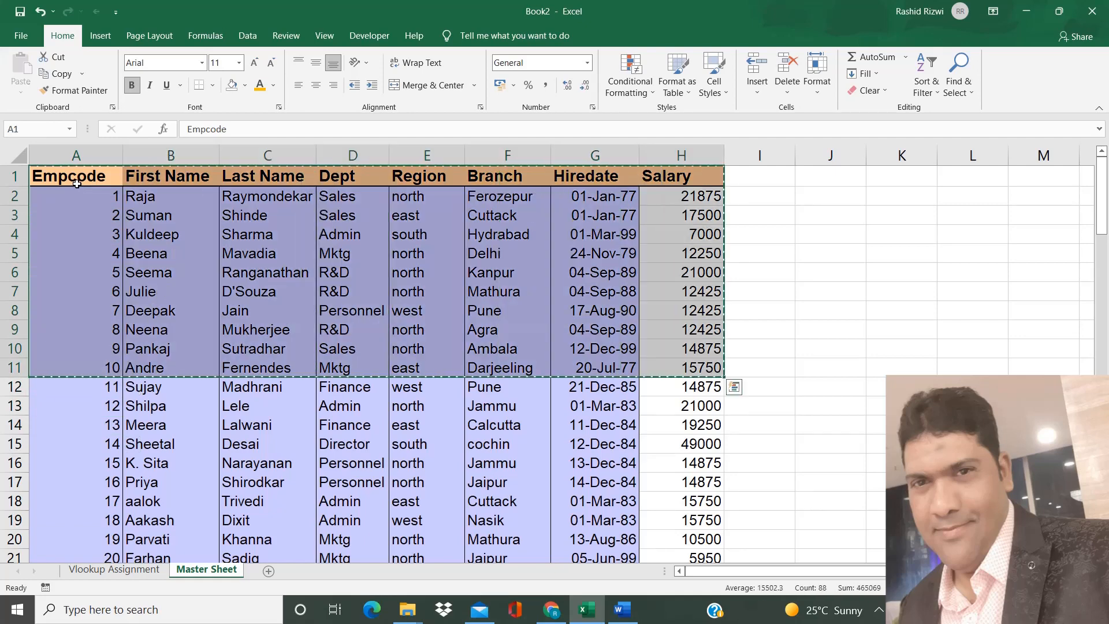
# Step: Insert a new worksheet before the Master Sheet and paste the copied employee data transposed at A1
pyautogui.click(76, 183)
pyautogui.hotkey('shift', 'F11')
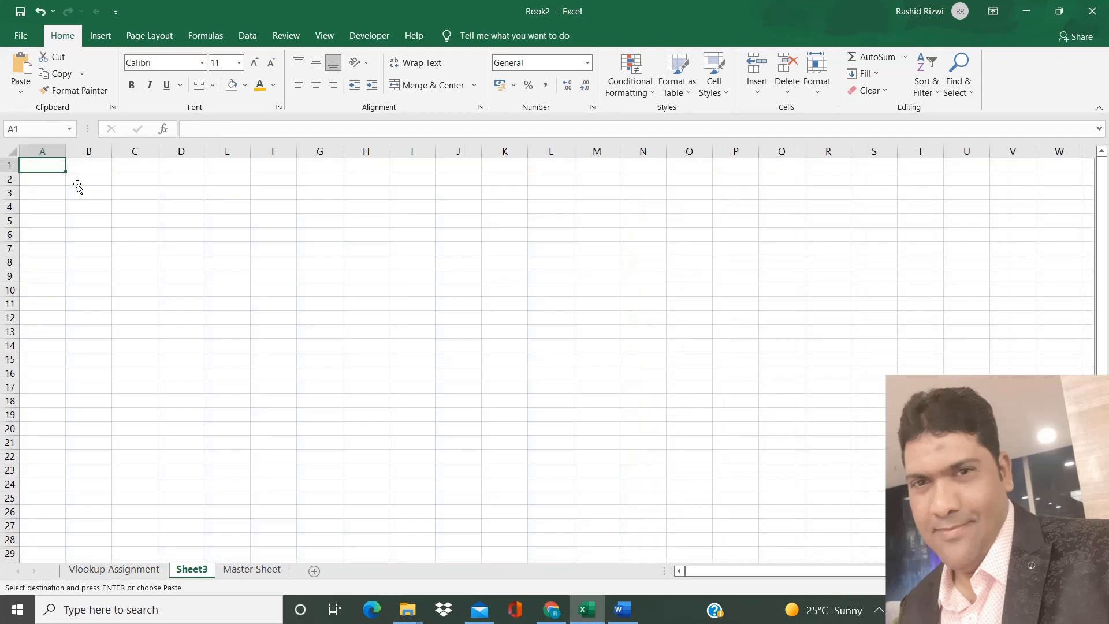
pyautogui.rightClick(46, 167)
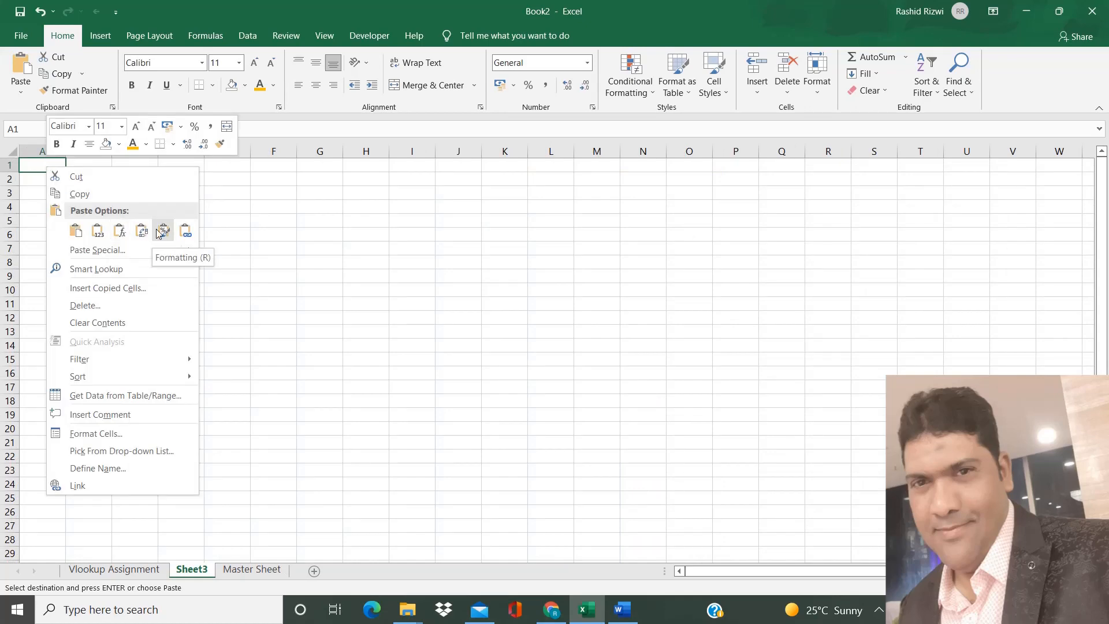
pyautogui.click(142, 231)
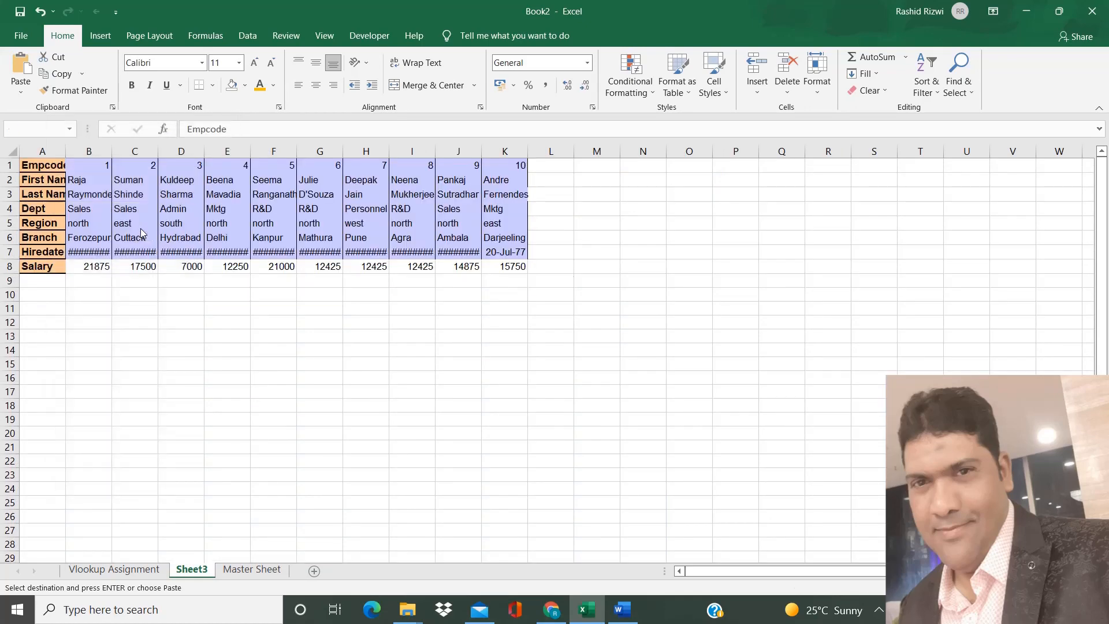
# Step: Enlarge the view of Sheet3 and autofit all column widths to the transposed employee data
pyautogui.scroll(4, 2, 225)
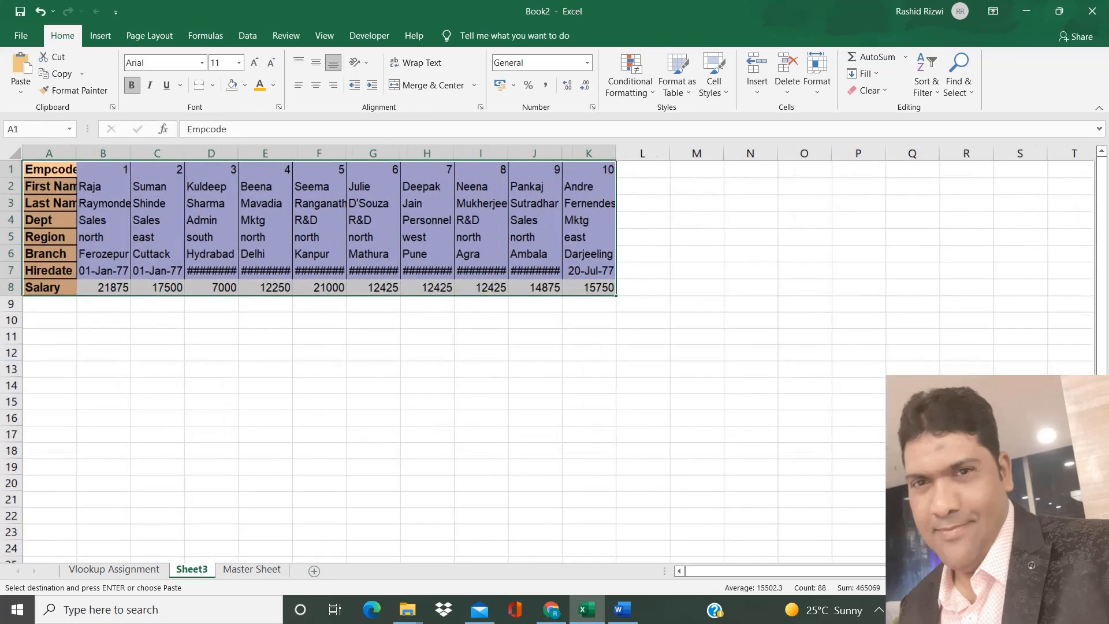
pyautogui.click(19, 154)
pyautogui.doubleClick(92, 157)
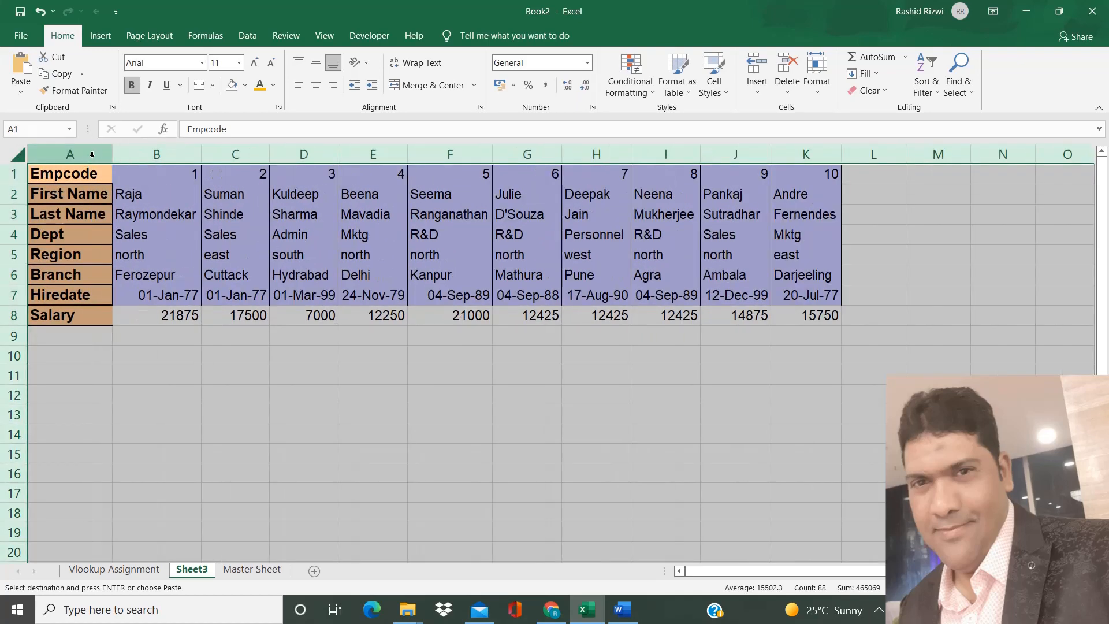
pyautogui.click(176, 275)
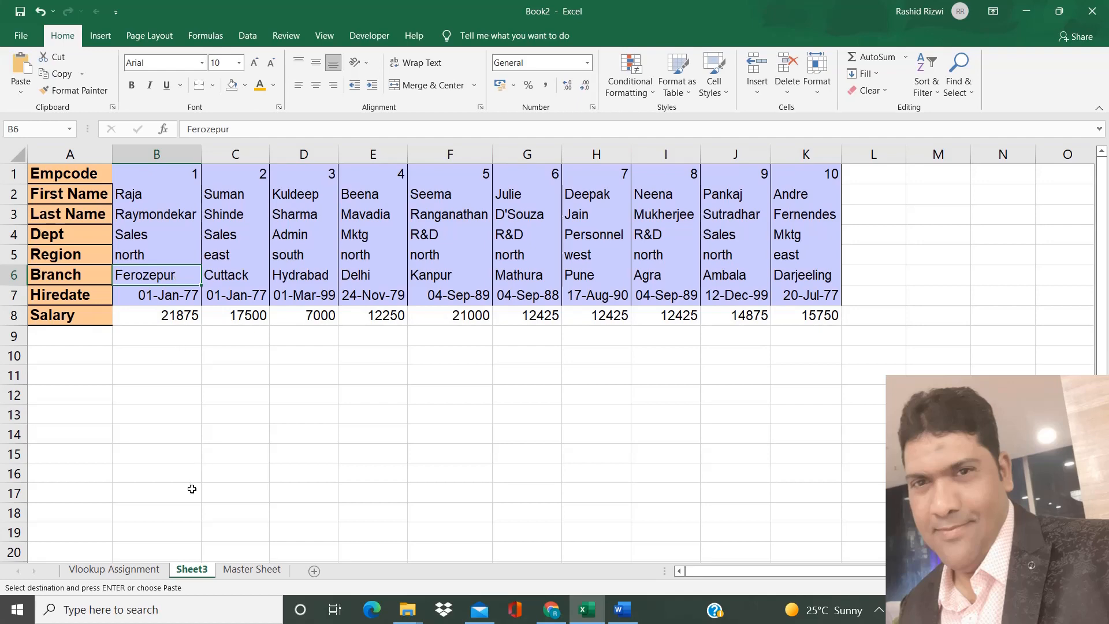
# Step: Compare the Employee Information System form with the transposed layout on Sheet3 and the vertical layout on the Master Sheet
pyautogui.click(133, 570)
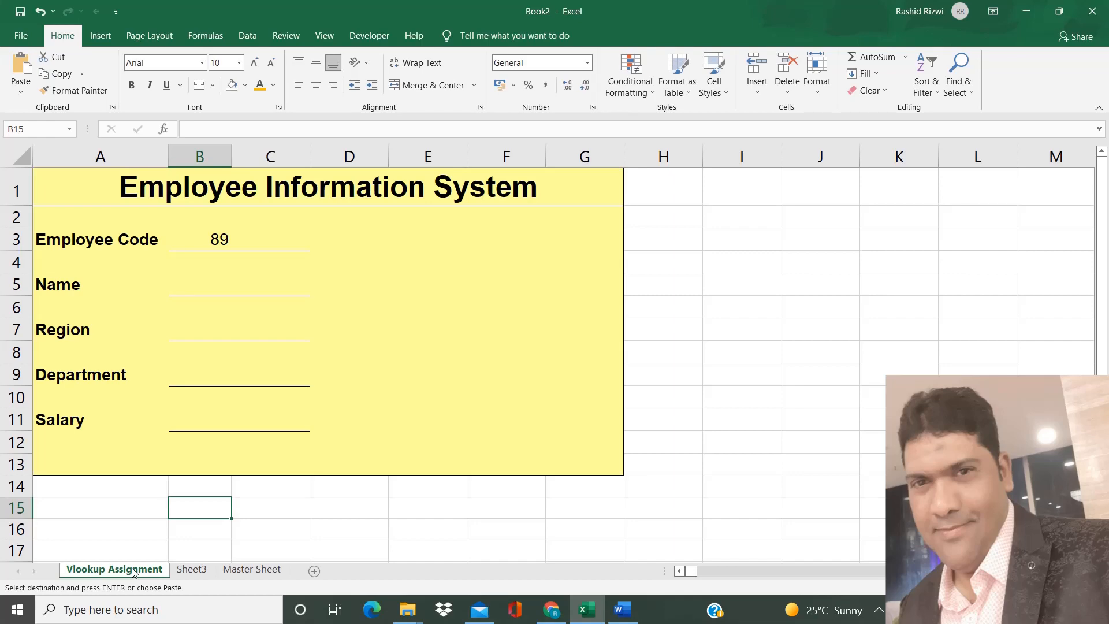
pyautogui.click(192, 570)
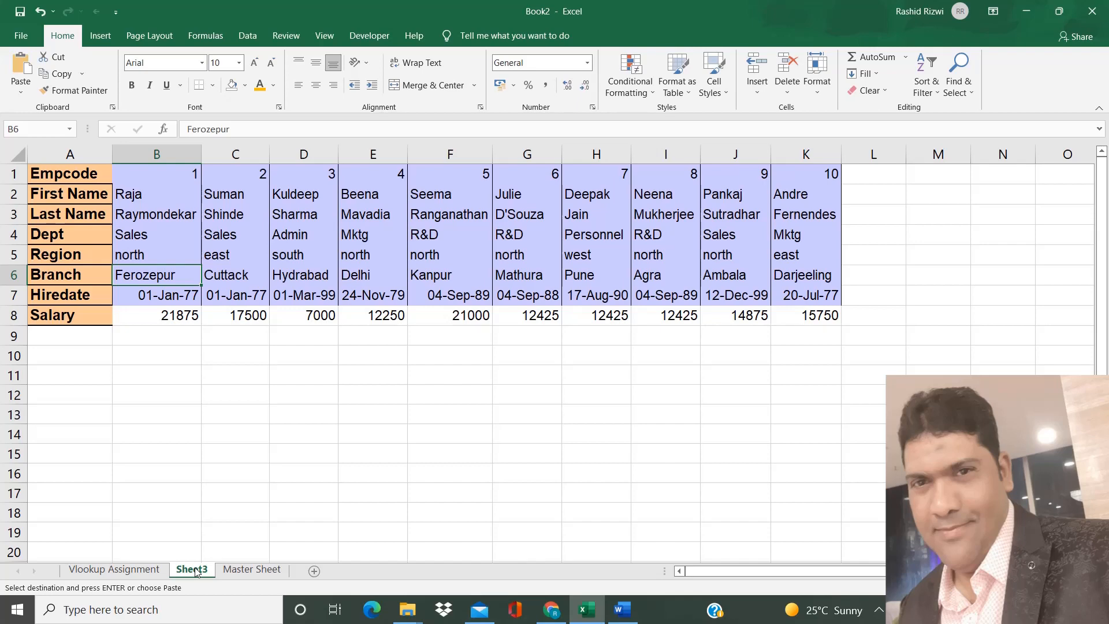
pyautogui.click(254, 570)
pyautogui.press('Escape')
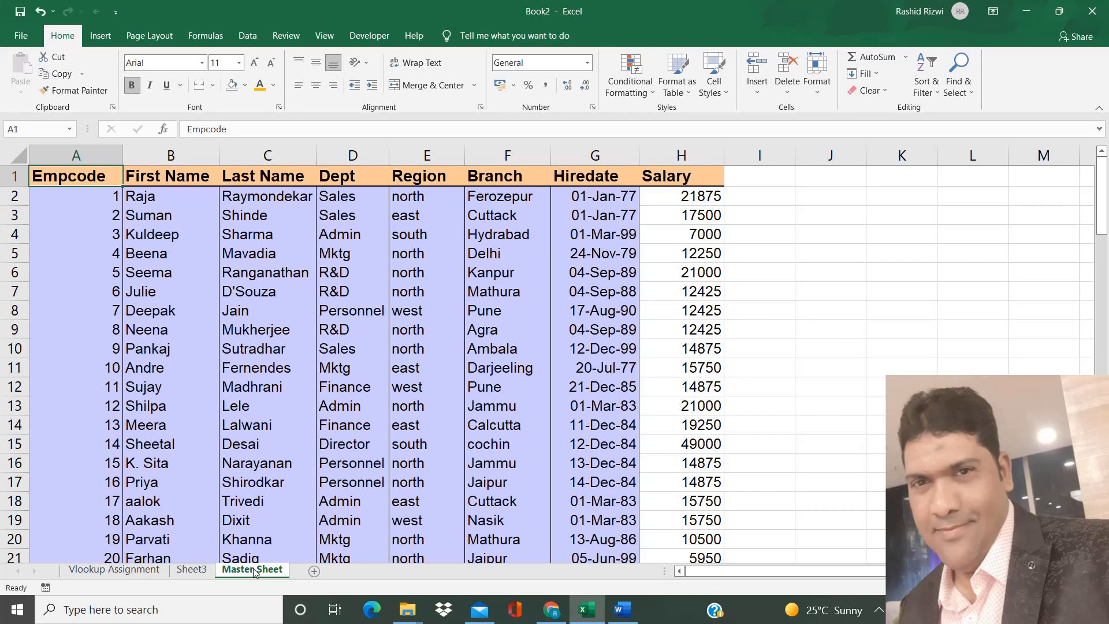
pyautogui.click(212, 410)
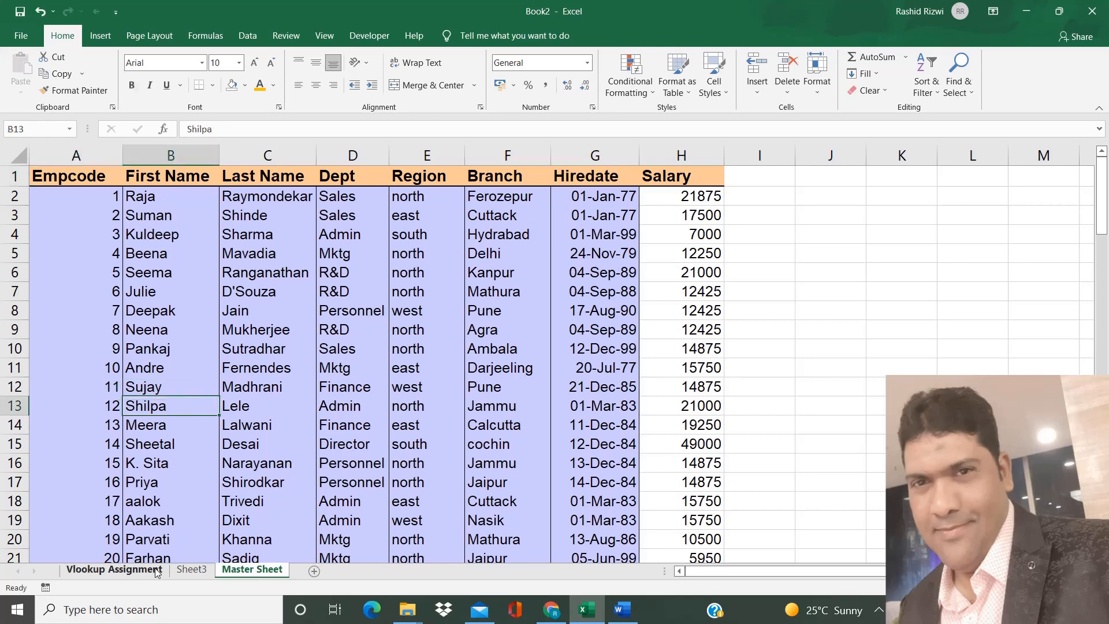
# Step: Delete Sheet3 with the transposed employee data from the workbook
pyautogui.click(188, 570)
pyautogui.rightClick(188, 571)
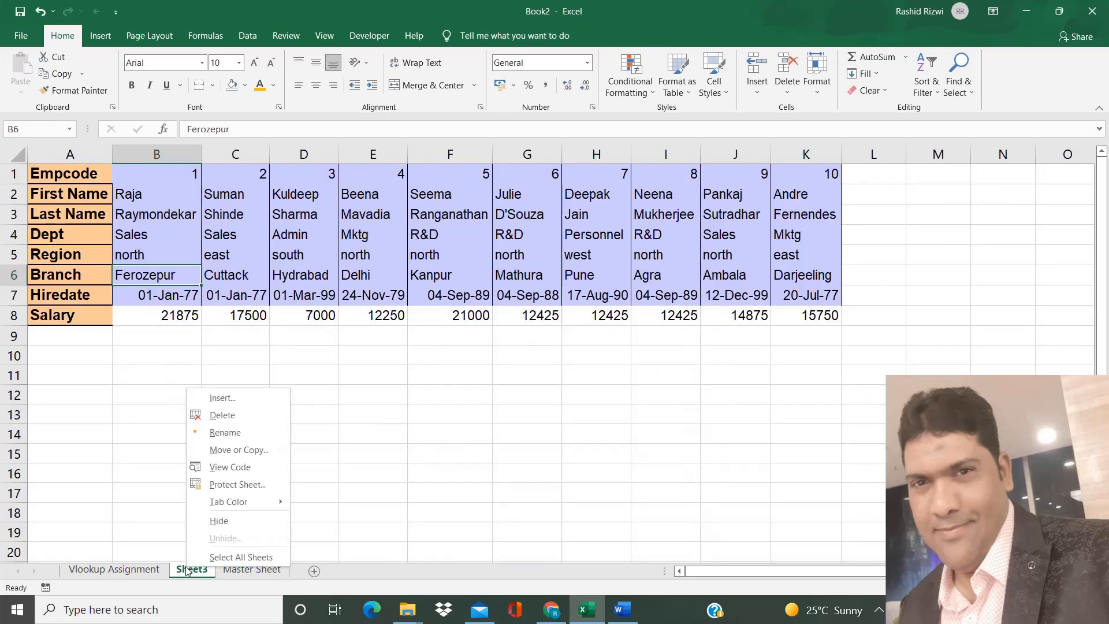
pyautogui.click(223, 422)
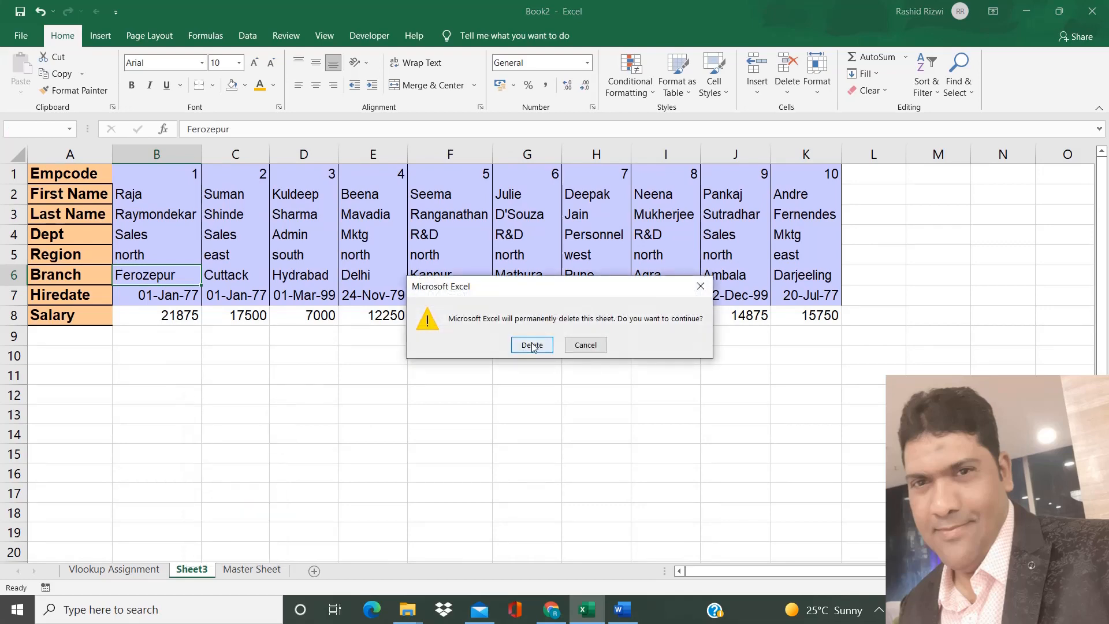
pyautogui.click(531, 344)
# Step: Start a VLOOKUP formula in the Name cell B5 of the Vlookup Assignment sheet and open its function arguments
pyautogui.click(114, 569)
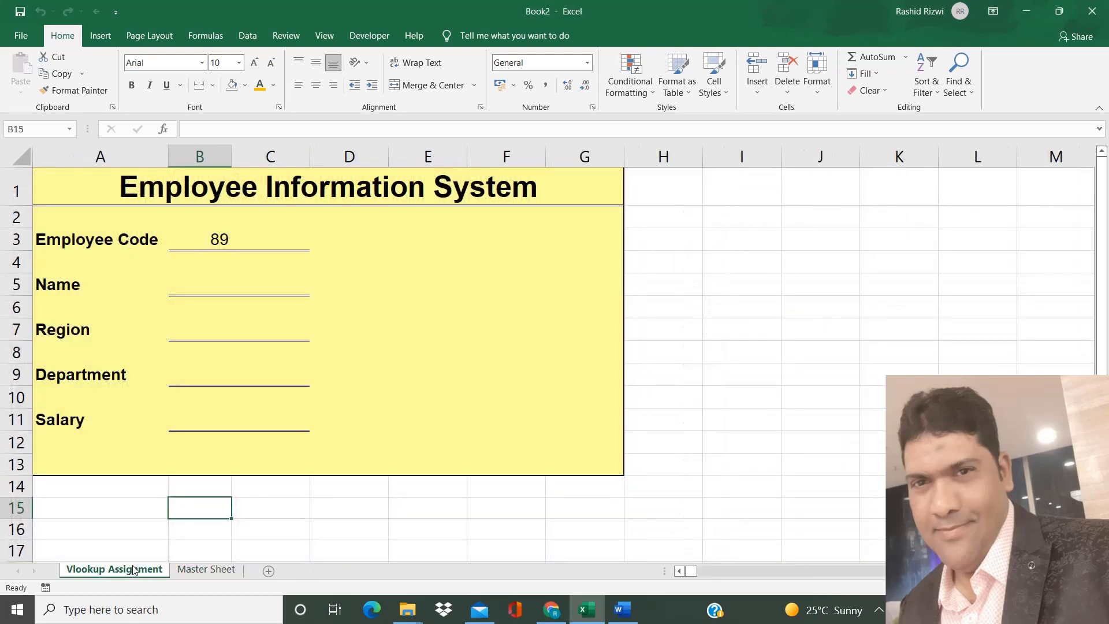
pyautogui.click(203, 292)
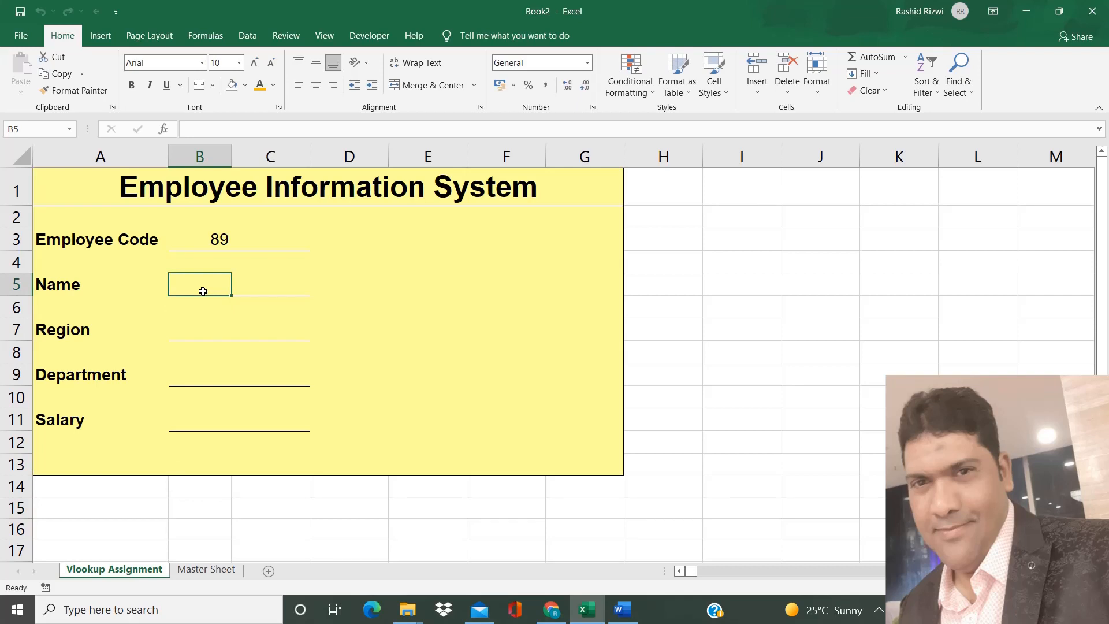
pyautogui.click(219, 241)
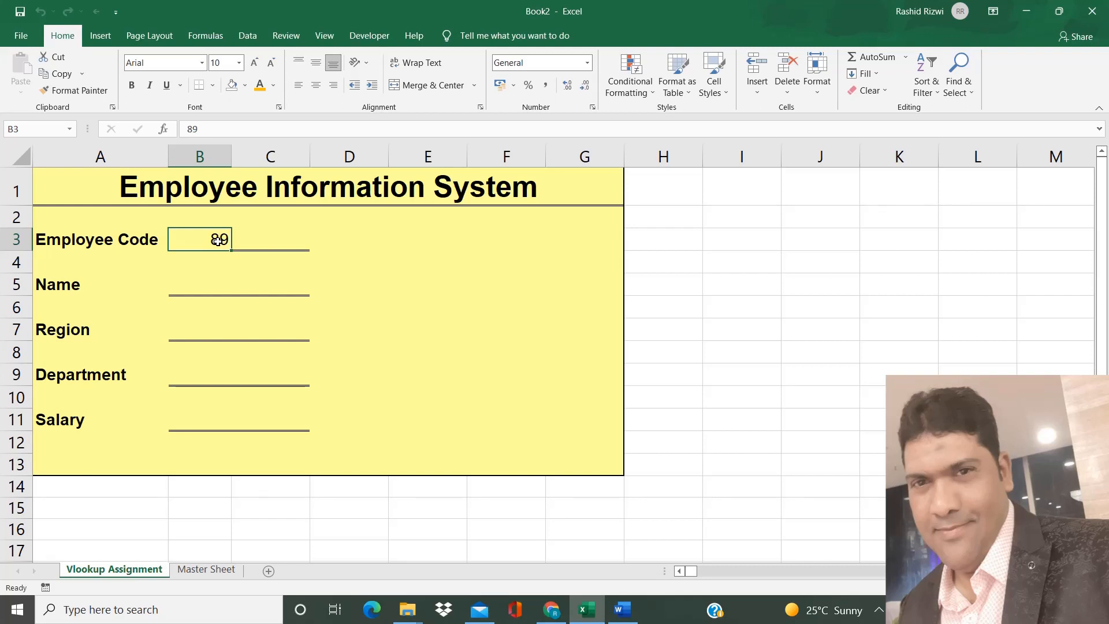
pyautogui.click(201, 289)
pyautogui.write('=VL')
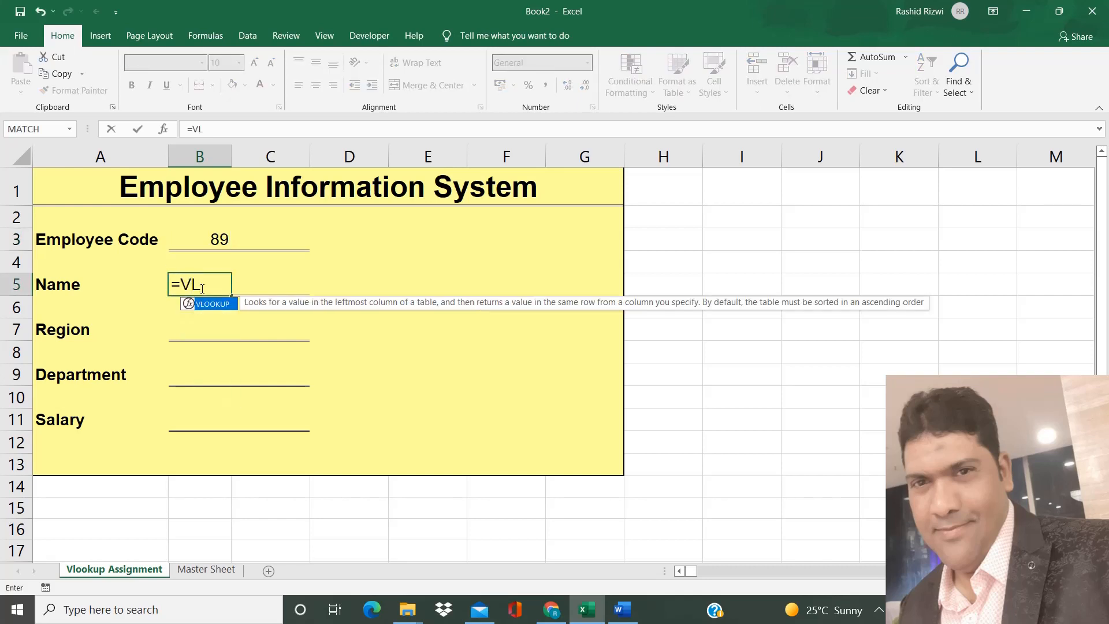
pyautogui.press('Tab')
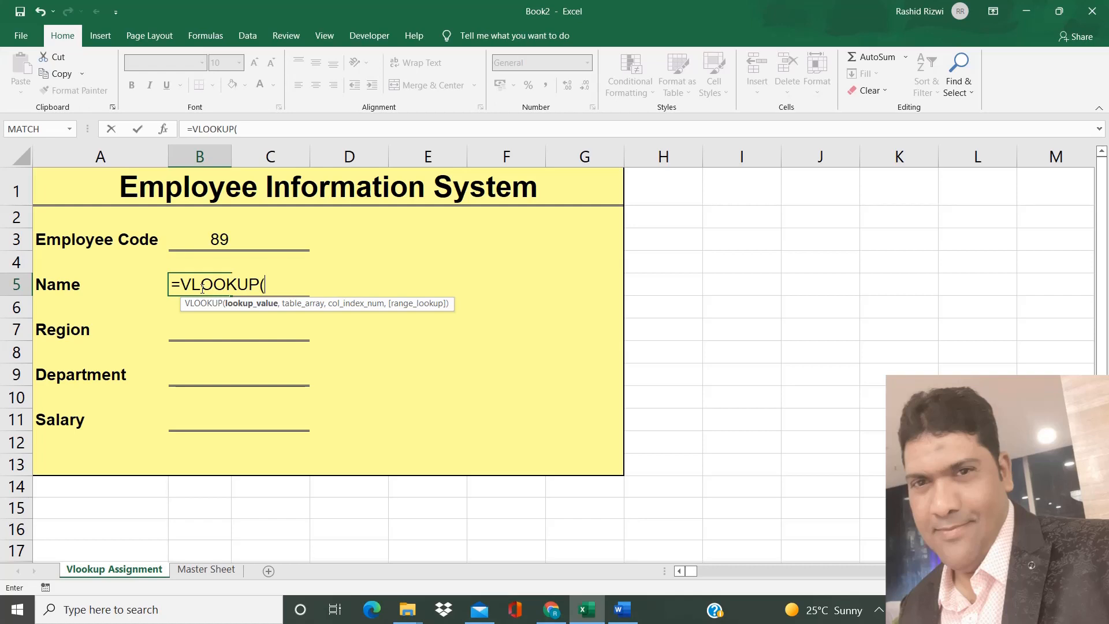
pyautogui.click(165, 130)
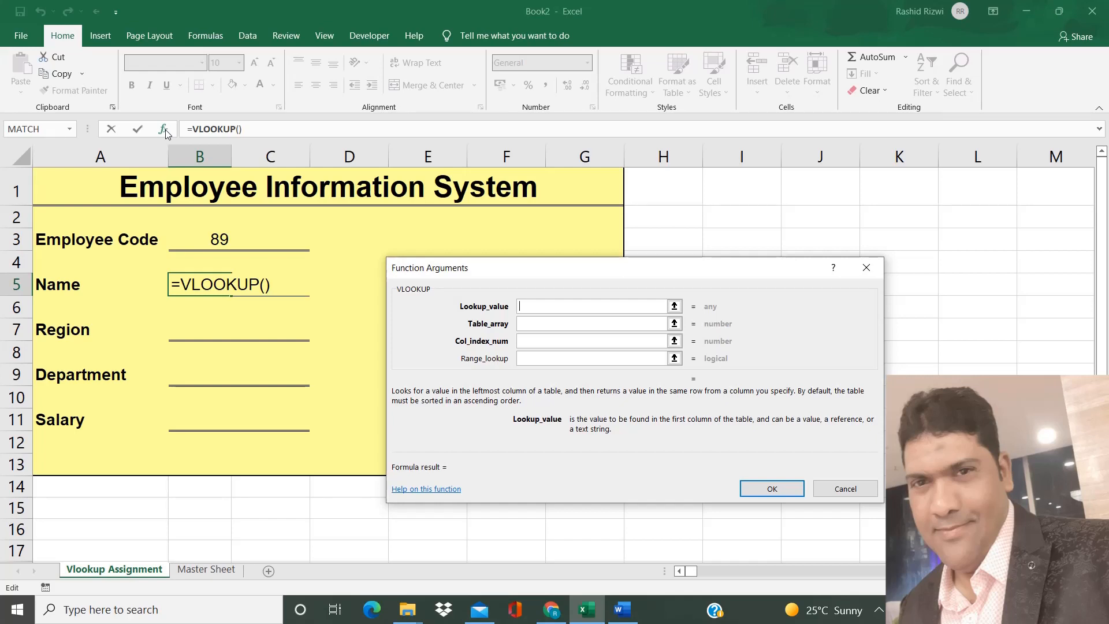
# Step: Set the VLOOKUP lookup value to cell B3, the Employee Code, instead of a fixed number
pyautogui.write('89')
pyautogui.press('BackSpace')
pyautogui.press('BackSpace')
pyautogui.click(225, 238)
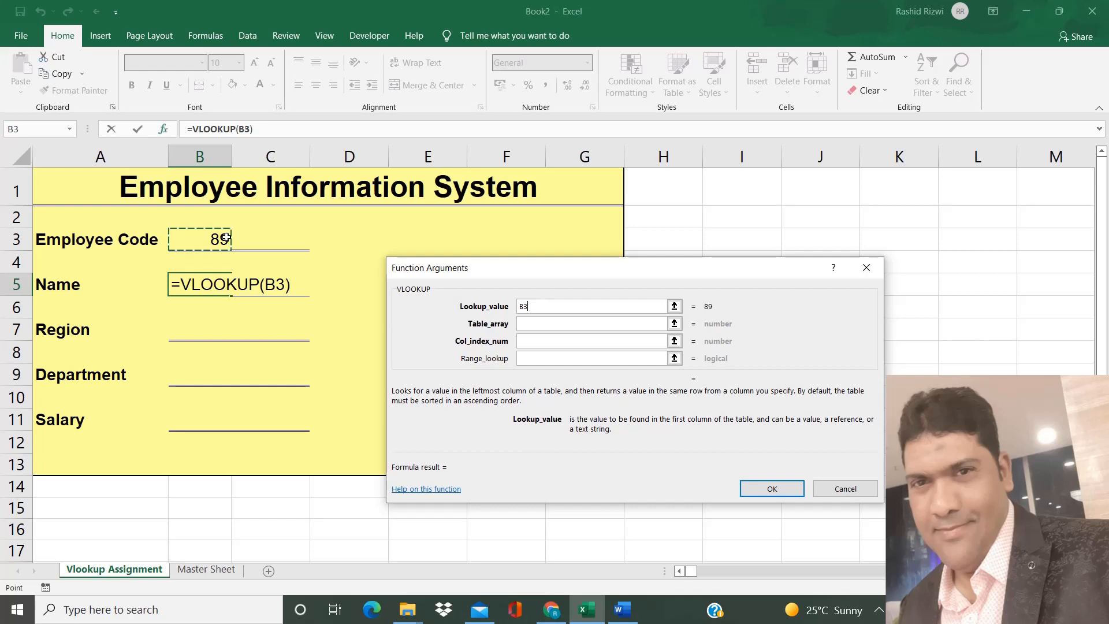
# Step: Begin picking the VLOOKUP table array from the Master Sheet
pyautogui.click(533, 328)
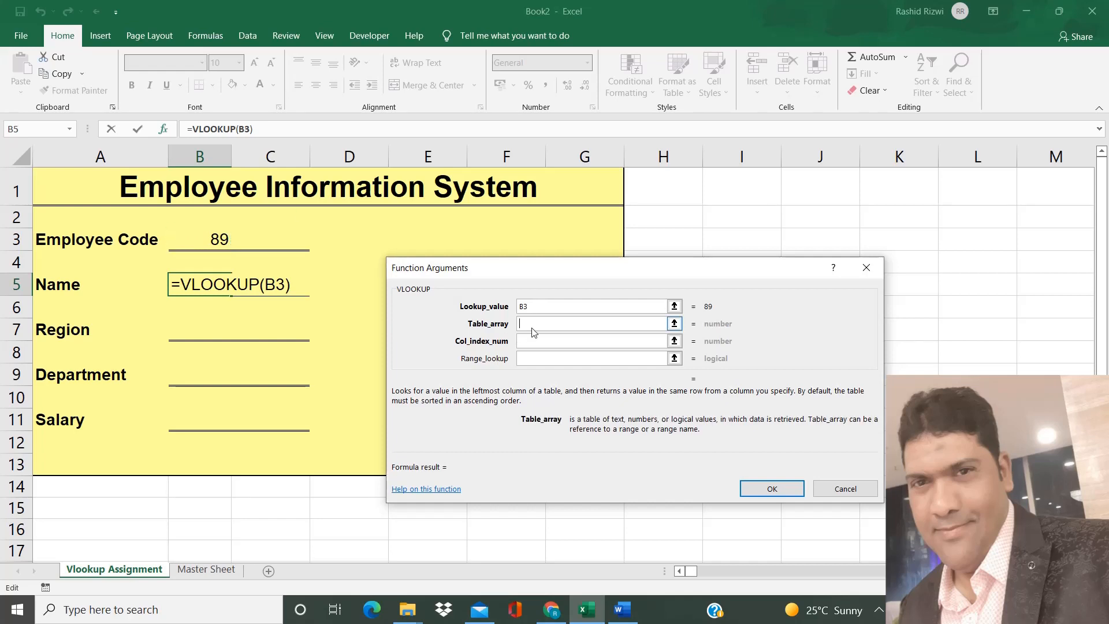
pyautogui.click(674, 324)
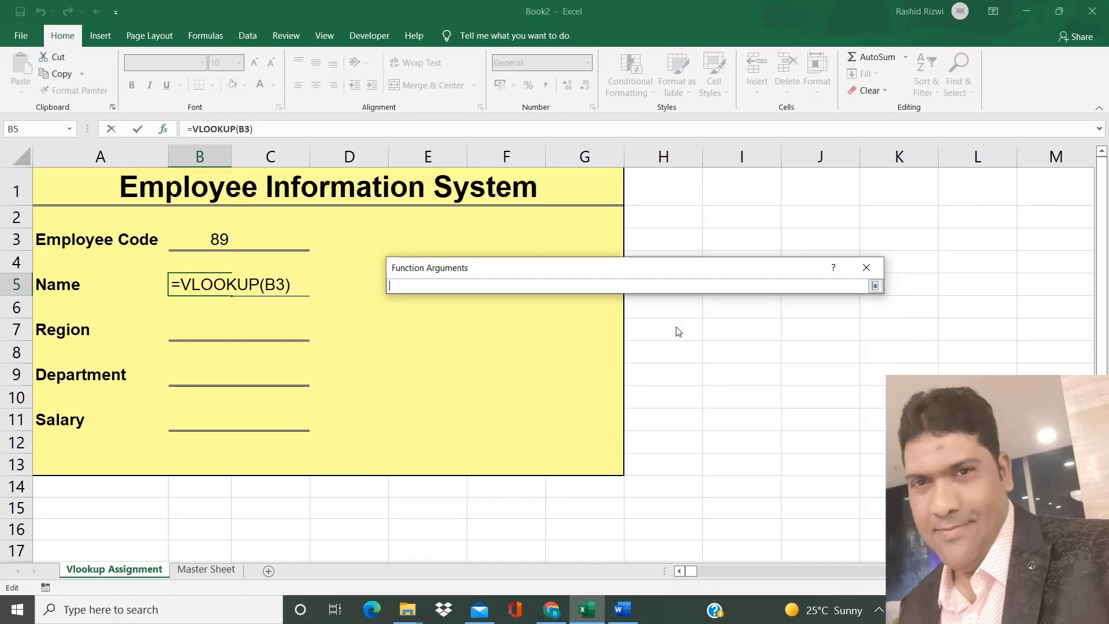
pyautogui.click(197, 570)
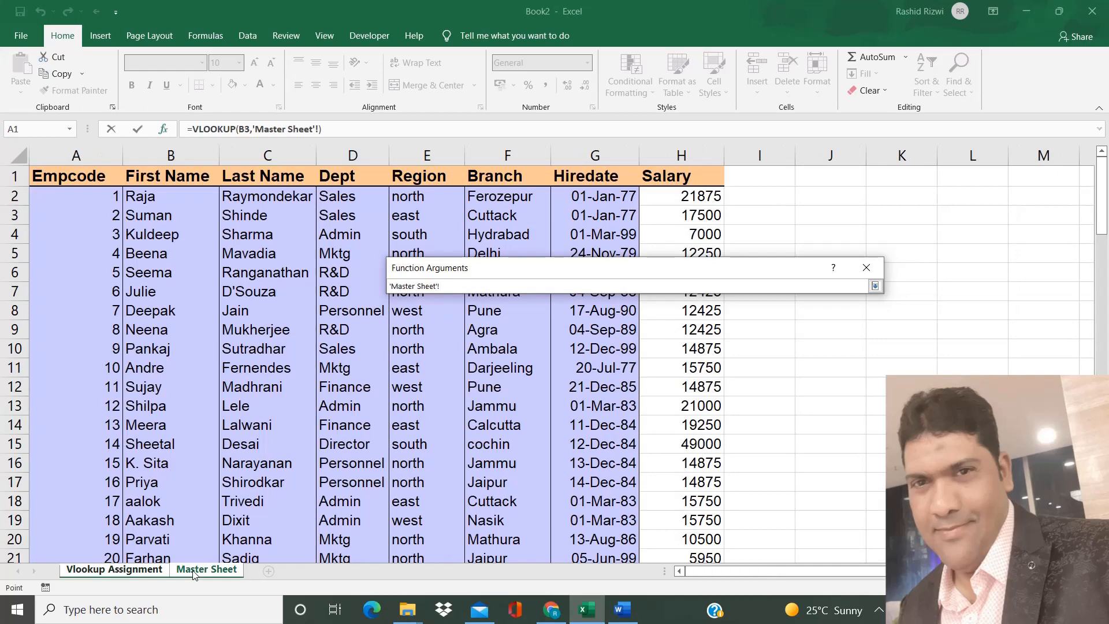
# Step: Try the entire Master Sheet and its columns A:I as alternative table arrays
pyautogui.click(20, 155)
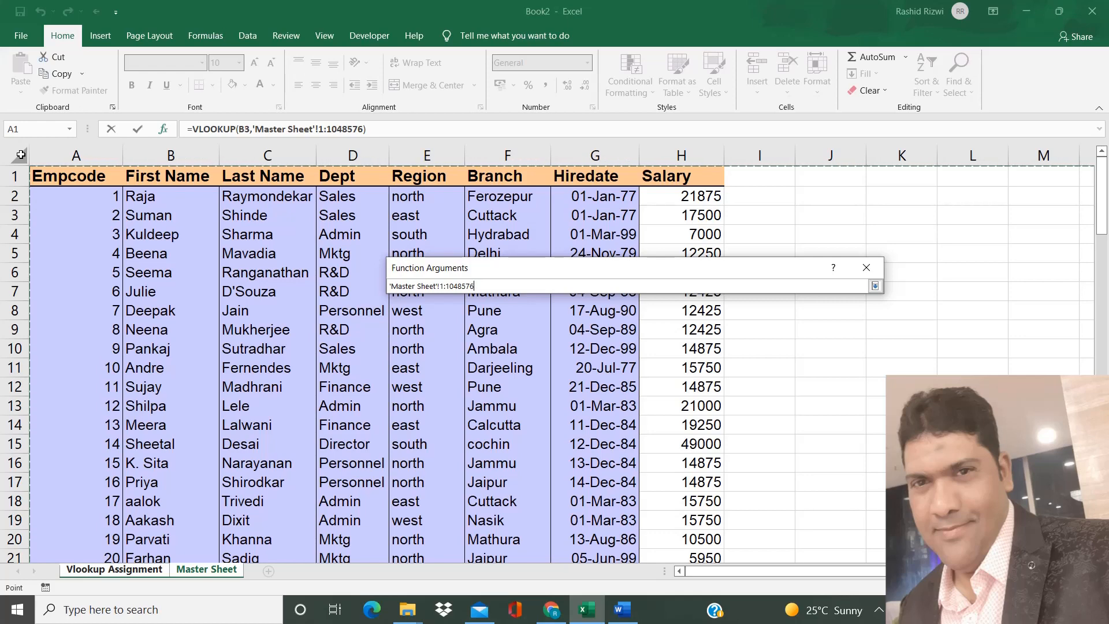
pyautogui.click(52, 175)
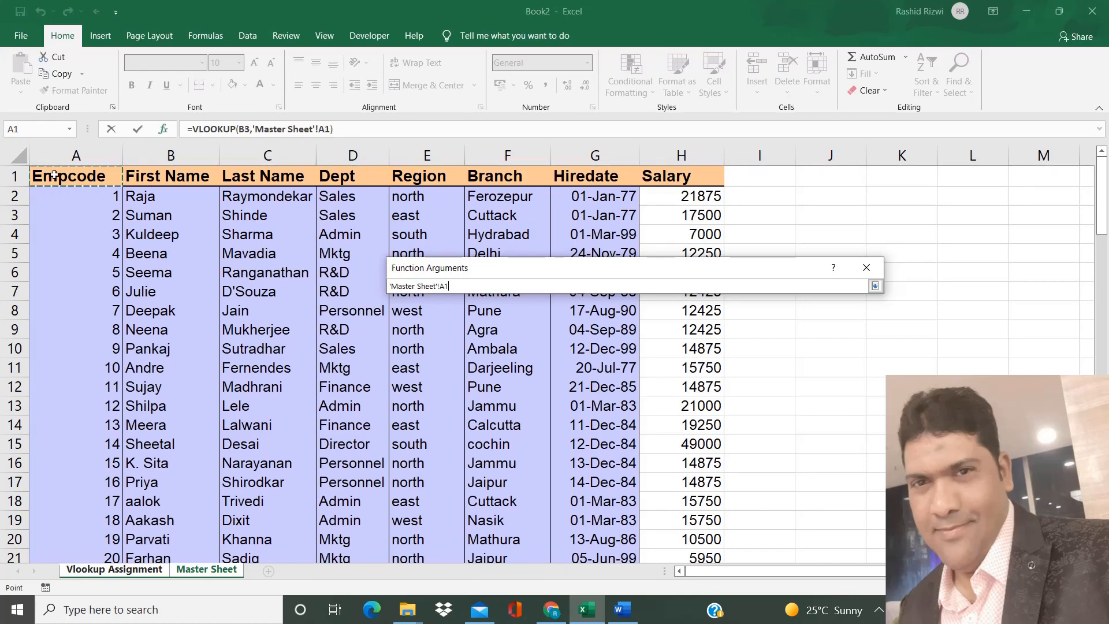
pyautogui.click(21, 157)
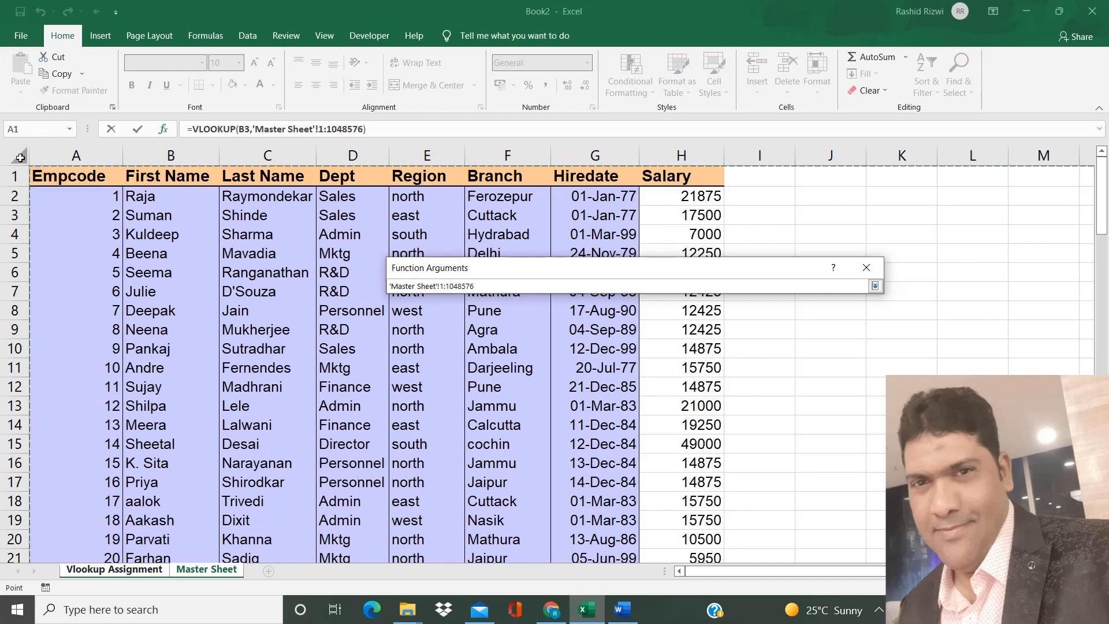
pyautogui.click(59, 160)
pyautogui.hotkey('shift', 'Right')
pyautogui.hotkey('shift', 'Right')
pyautogui.hotkey('shift', 'Right')
pyautogui.hotkey('shift', 'Right')
pyautogui.hotkey('shift', 'Right')
pyautogui.hotkey('shift', 'Right')
pyautogui.hotkey('shift', 'Right')
pyautogui.hotkey('shift', 'Right')
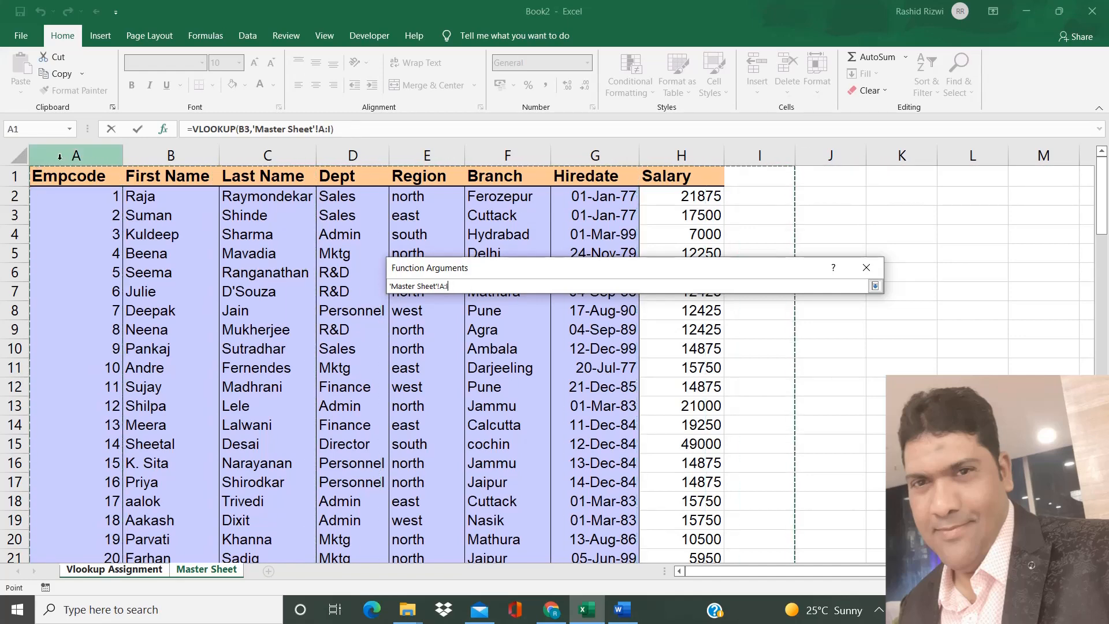
# Step: Set the table array to the Master Sheet range A1:H101 and make the reference absolute, $A$1:$H$101
pyautogui.click(81, 178)
pyautogui.hotkey('ctrl', 'shift', 'Right')
pyautogui.hotkey('ctrl', 'shift', 'Down')
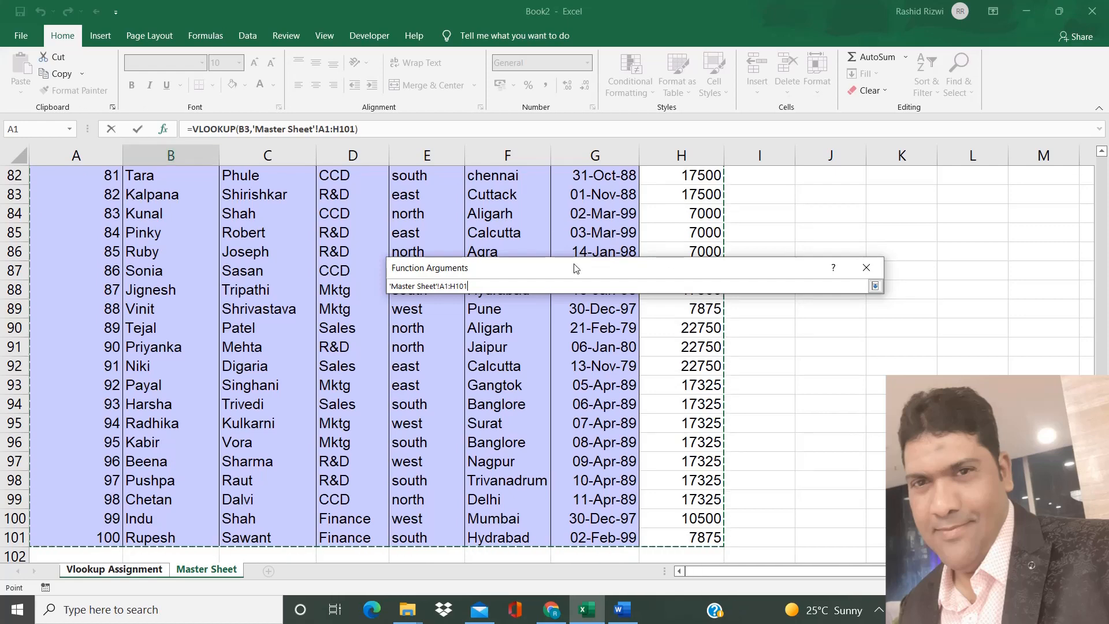
pyautogui.click(875, 286)
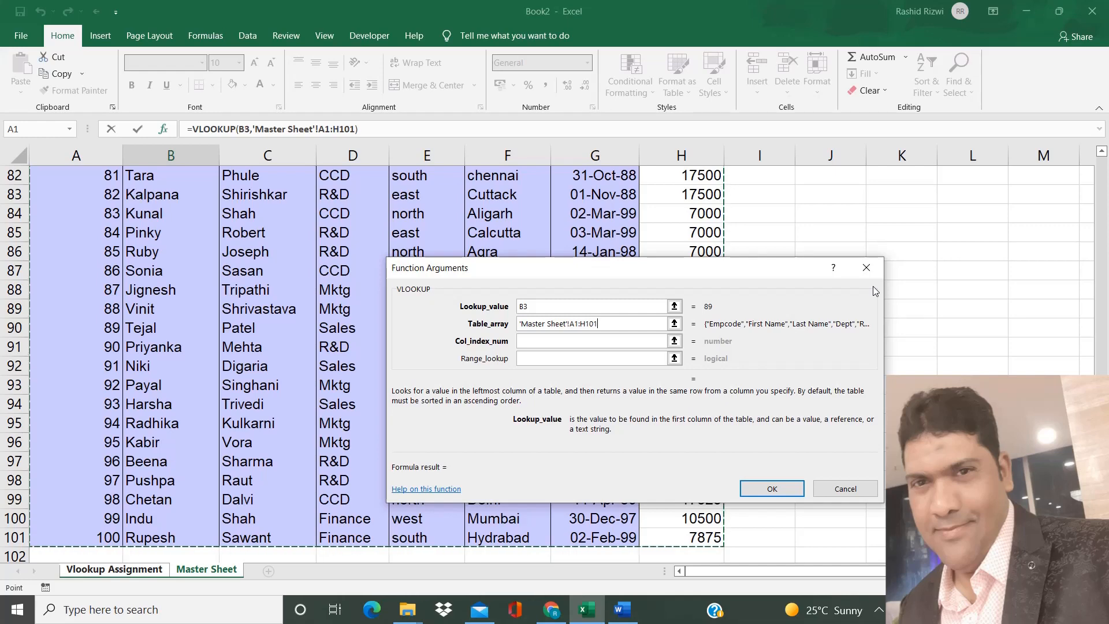
pyautogui.press('F4')
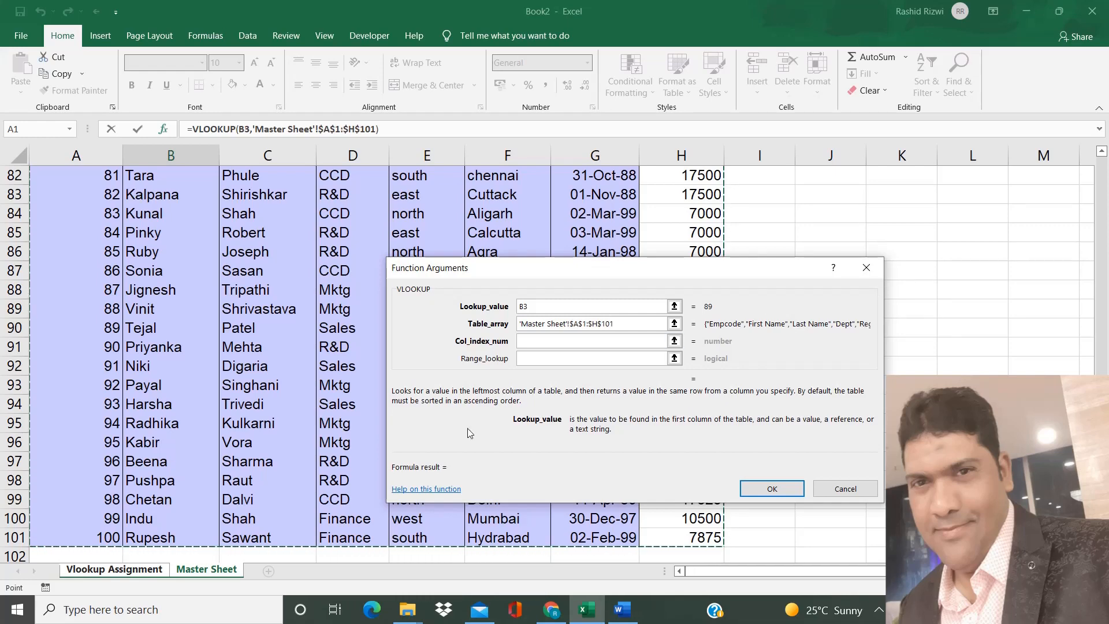
# Step: Check the column order on the Master Sheet and set the column index number to 2 for First Name
pyautogui.click(559, 341)
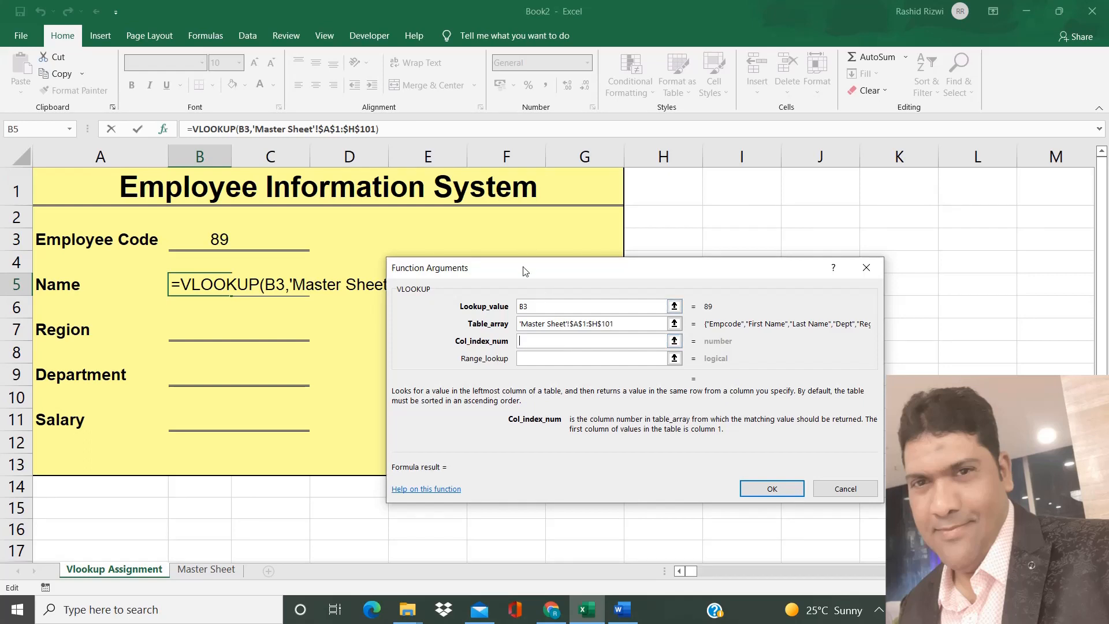
pyautogui.moveTo(524, 272); pyautogui.dragTo(583, 245)
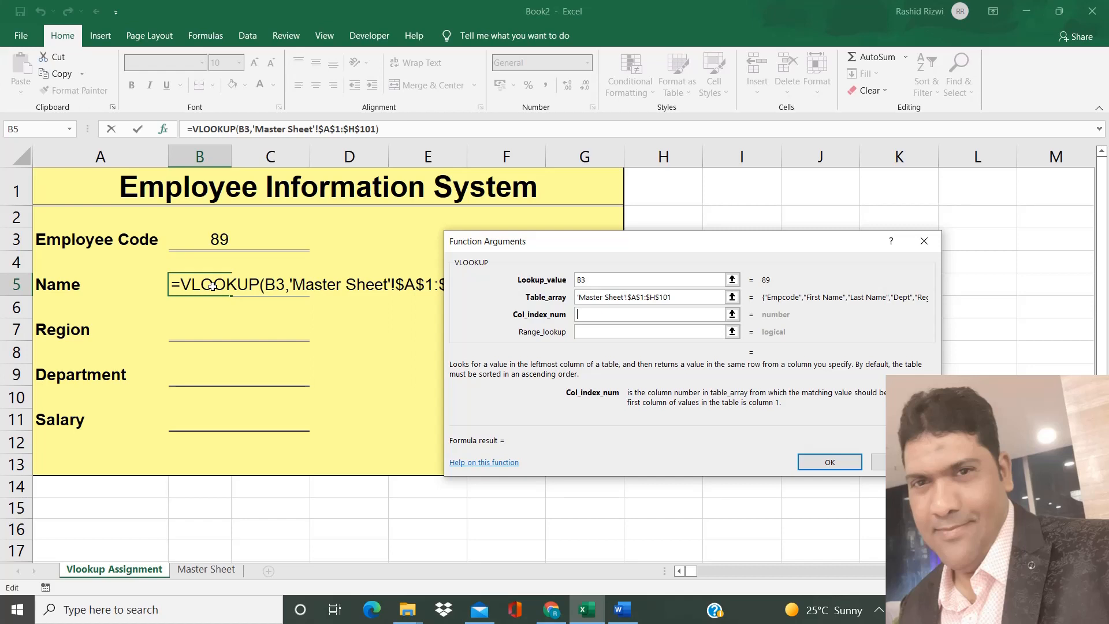
pyautogui.click(686, 298)
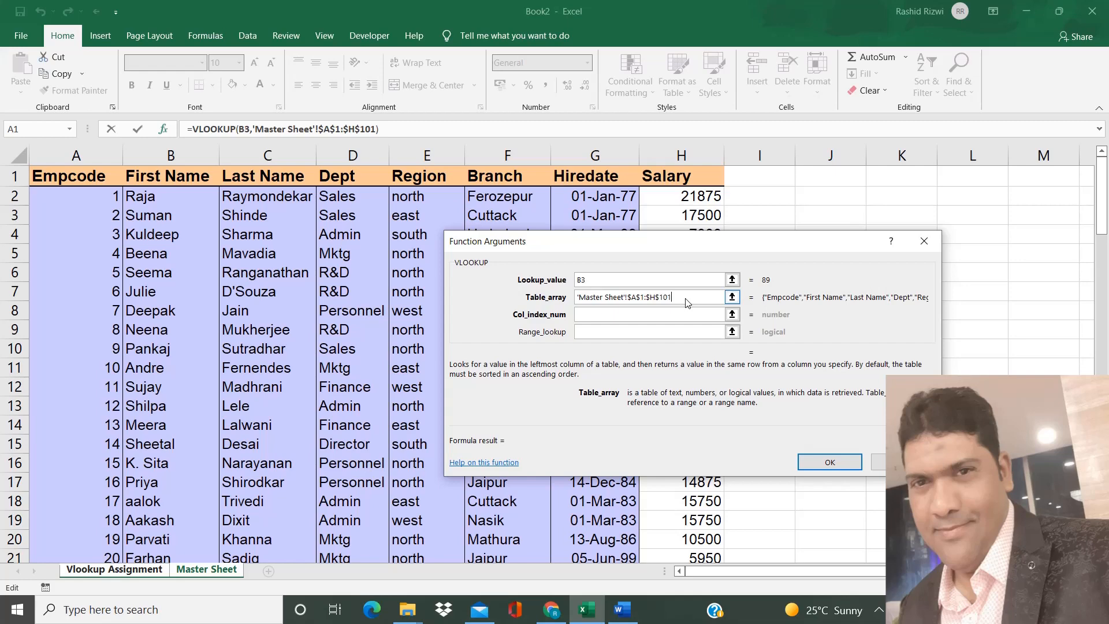
pyautogui.click(621, 314)
pyautogui.write('2')
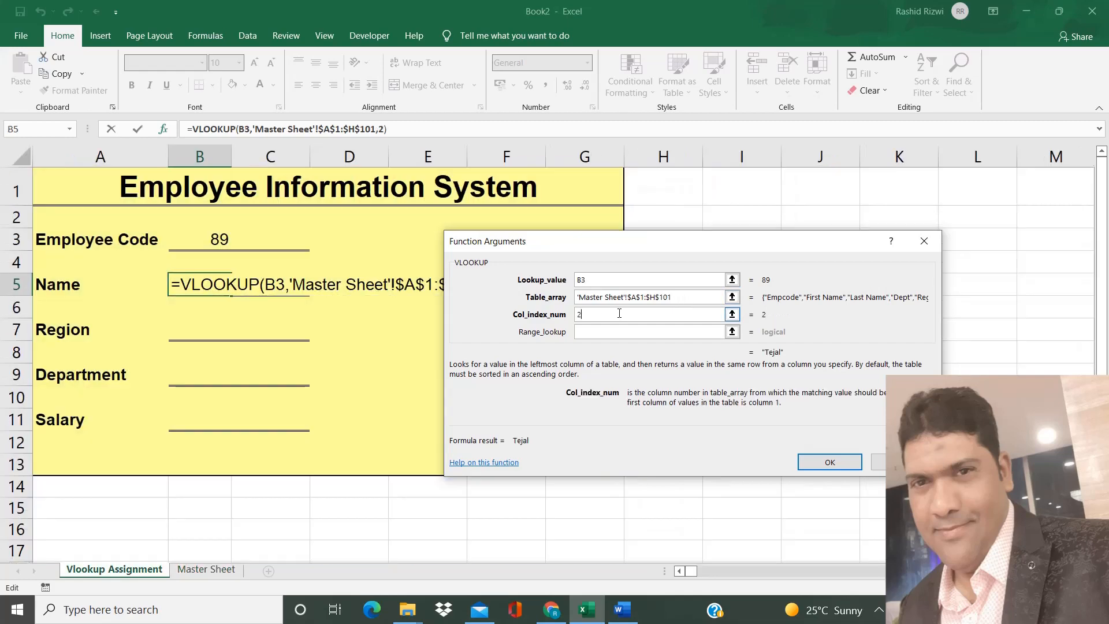
# Step: Try adding 3 as a second column index number, and recheck the column positions in the Master Sheet table array
pyautogui.write(',3')
pyautogui.press('BackSpace')
pyautogui.click(694, 299)
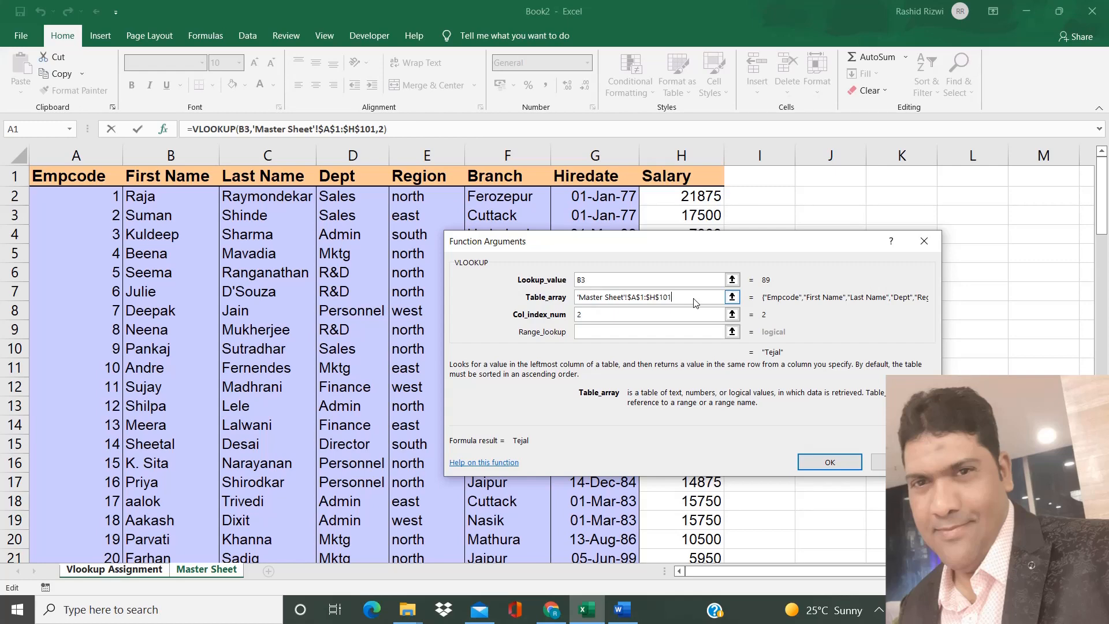
pyautogui.click(607, 315)
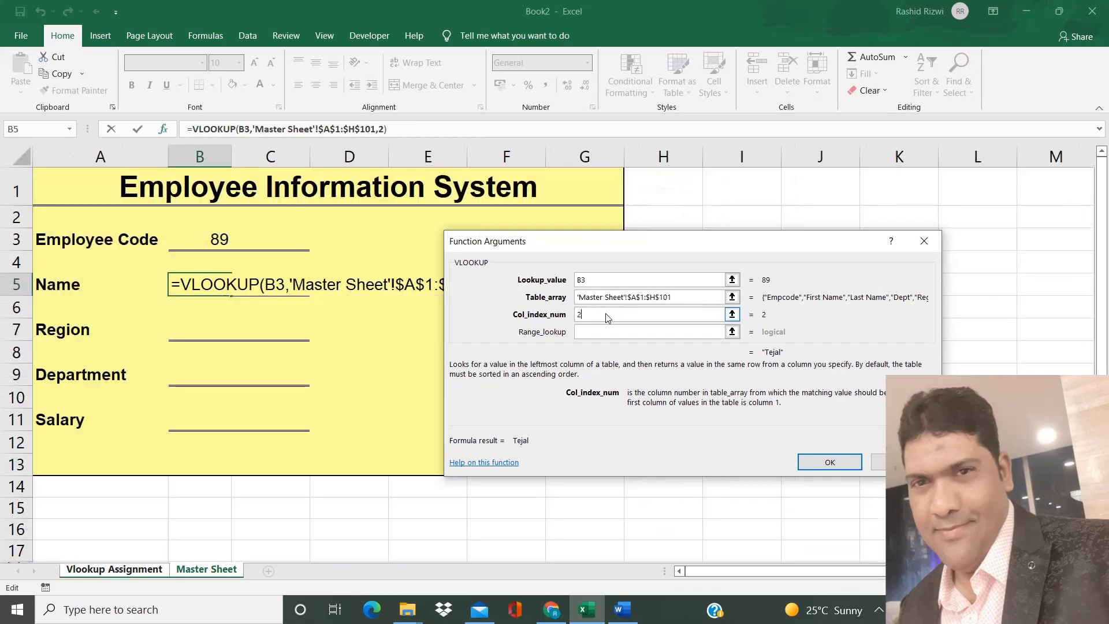
pyautogui.click(704, 298)
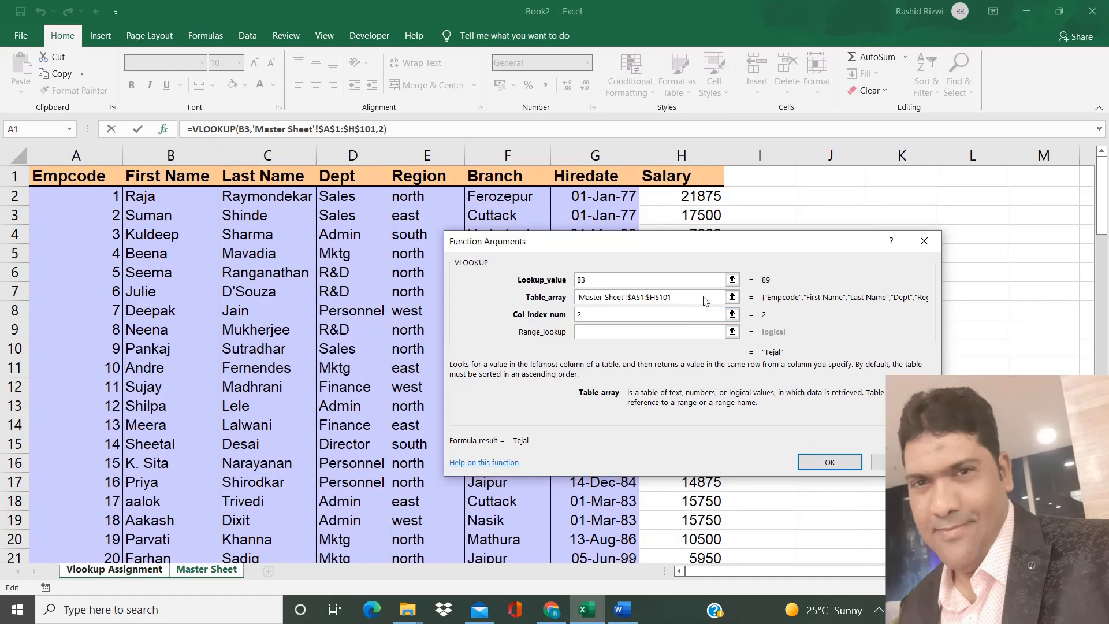
pyautogui.click(591, 316)
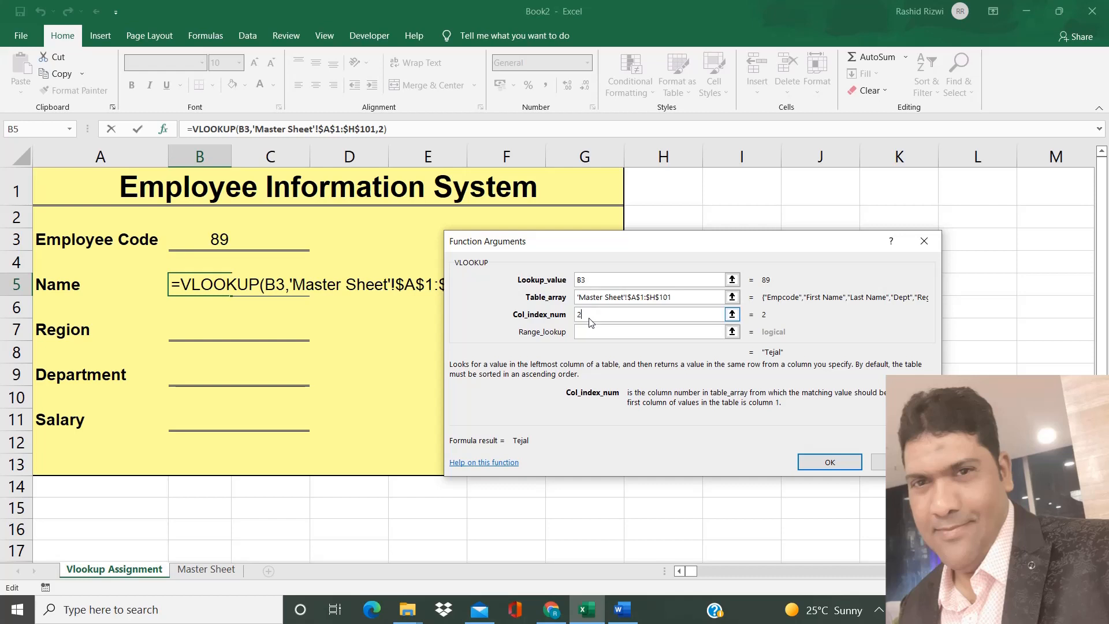
# Step: Try the column letter B as the column index number, and set it back to 2
pyautogui.press('BackSpace')
pyautogui.write('B')
pyautogui.press('BackSpace')
pyautogui.write('2')
# Step: Try FALSE, TRUE, 0 and 1 as the VLOOKUP's range lookup value, ending with 0 for an exact match
pyautogui.click(616, 333)
pyautogui.click(588, 333)
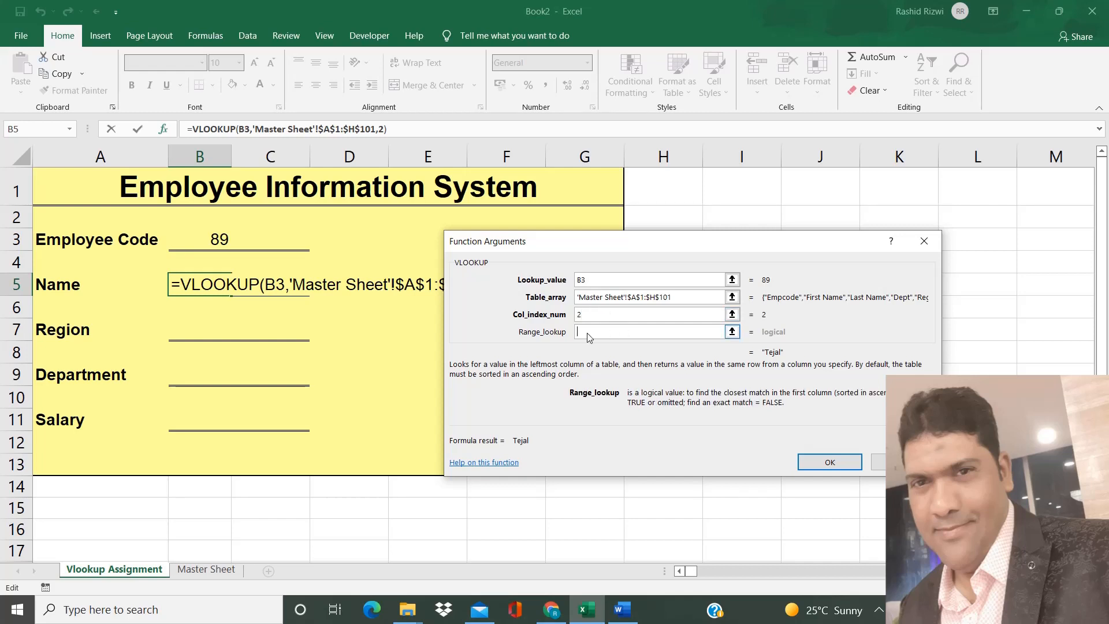
pyautogui.write('0')
pyautogui.press('BackSpace')
pyautogui.write('FALSE')
pyautogui.press('BackSpace')
pyautogui.press('BackSpace')
pyautogui.press('BackSpace')
pyautogui.press('BackSpace')
pyautogui.press('BackSpace')
pyautogui.write('TRUE')
pyautogui.press('BackSpace')
pyautogui.press('BackSpace')
pyautogui.press('BackSpace')
pyautogui.press('BackSpace')
pyautogui.write('0')
pyautogui.press('BackSpace')
pyautogui.write('1')
pyautogui.press('BackSpace')
pyautogui.write('0')
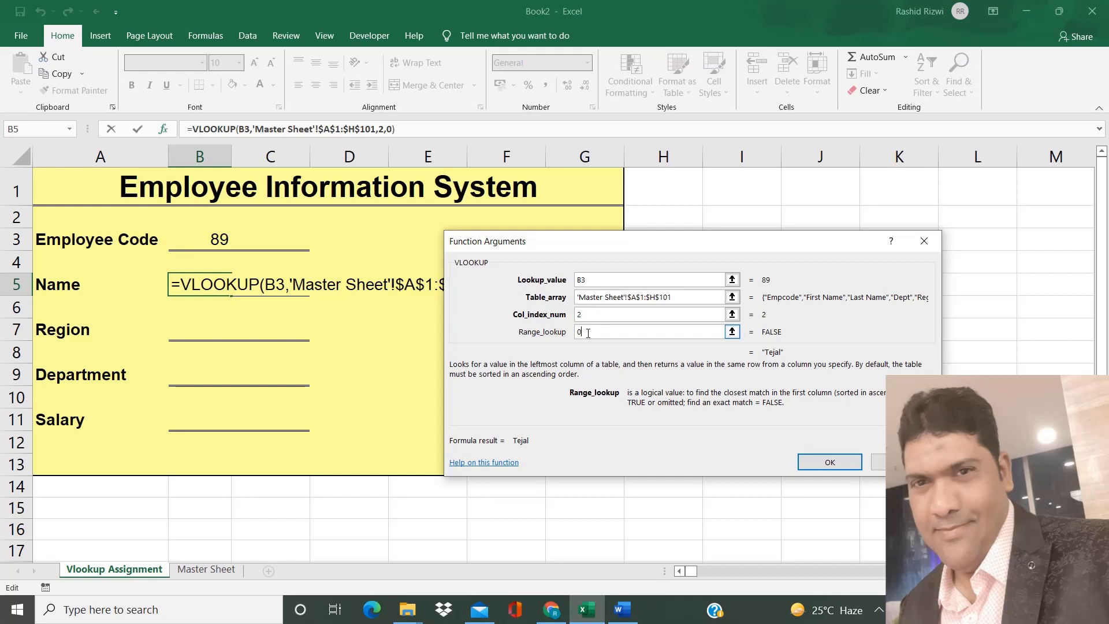
# Step: Review the VLOOKUP's table array and lookup value, and cancel the function without entering it
pyautogui.click(678, 299)
pyautogui.click(678, 299)
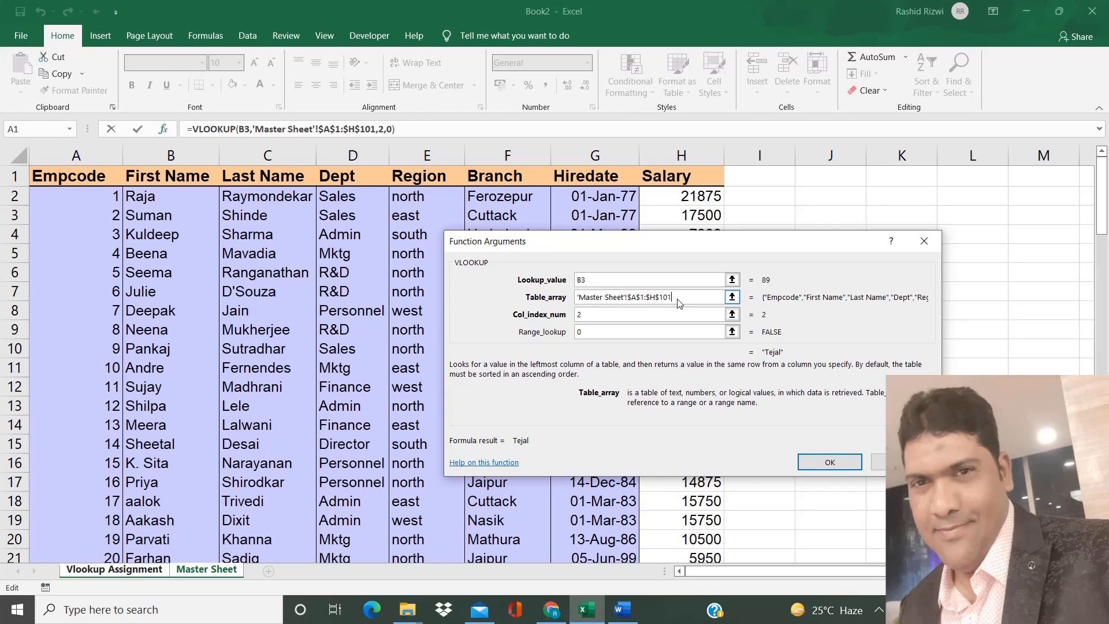
pyautogui.click(600, 280)
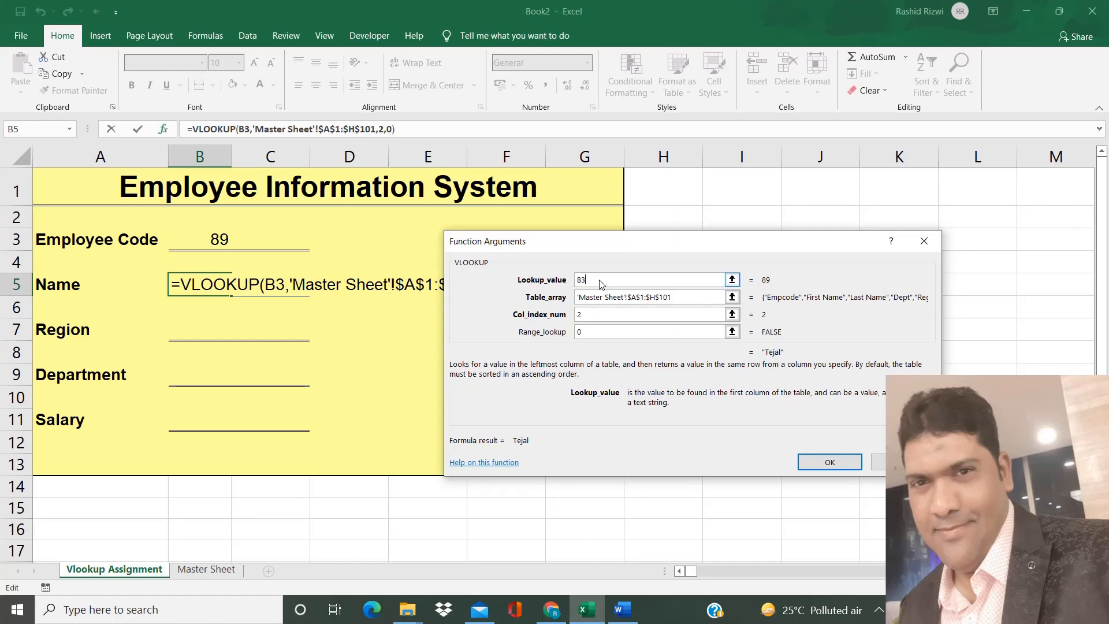
pyautogui.click(688, 302)
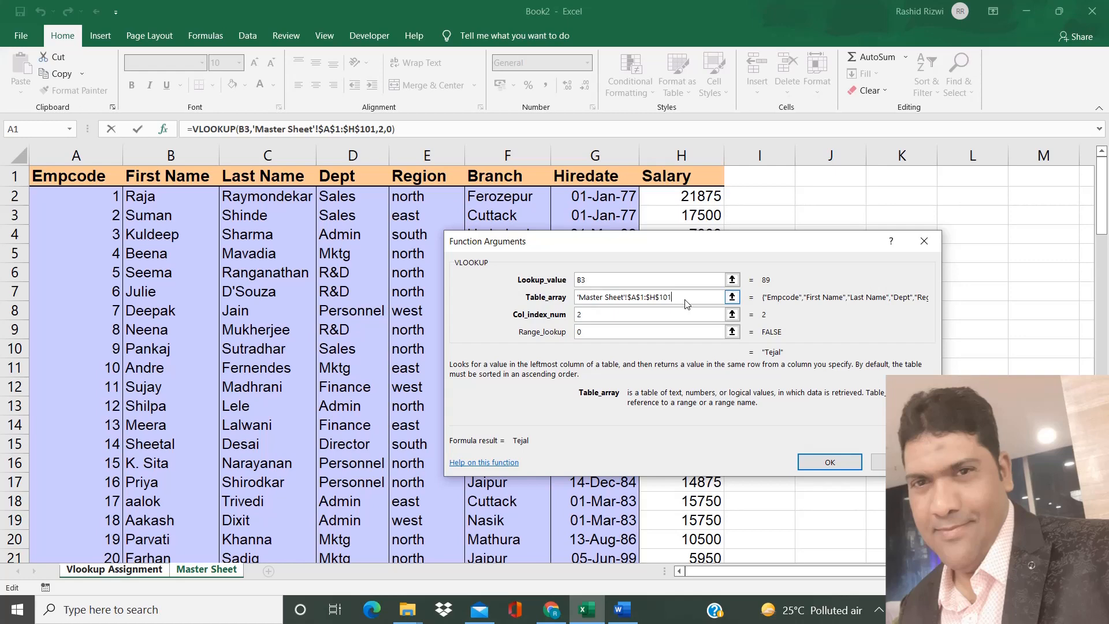
pyautogui.click(884, 456)
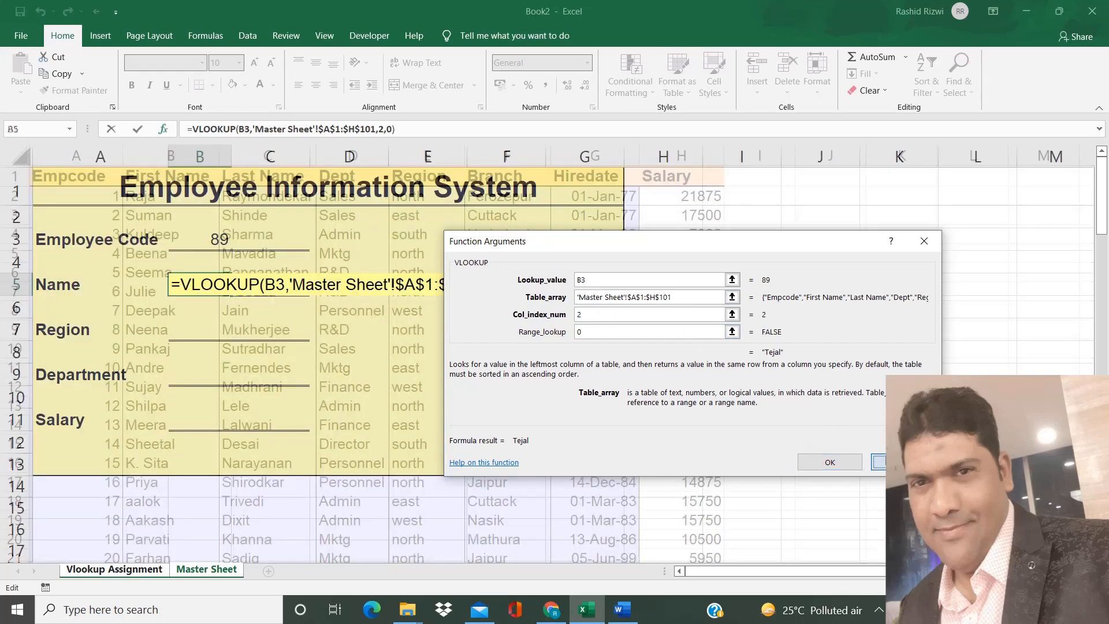
# Step: Move the Empcode column on the Master Sheet to sit between the Dept and Region columns
pyautogui.click(227, 573)
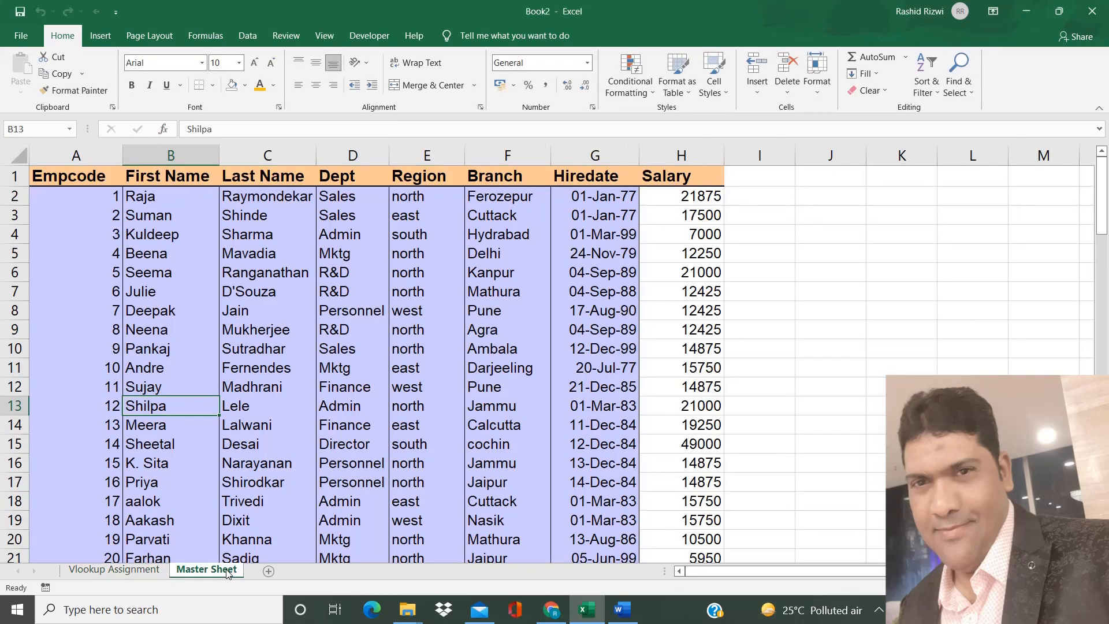
pyautogui.click(103, 165)
pyautogui.hotkey('ctrl', 'c')
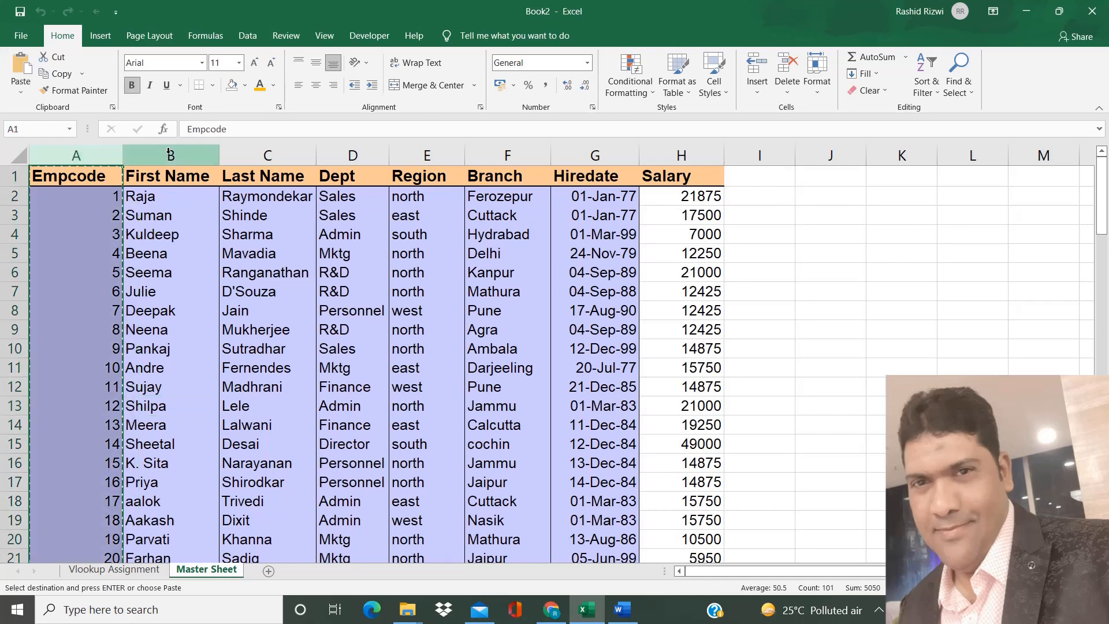
pyautogui.click(441, 155)
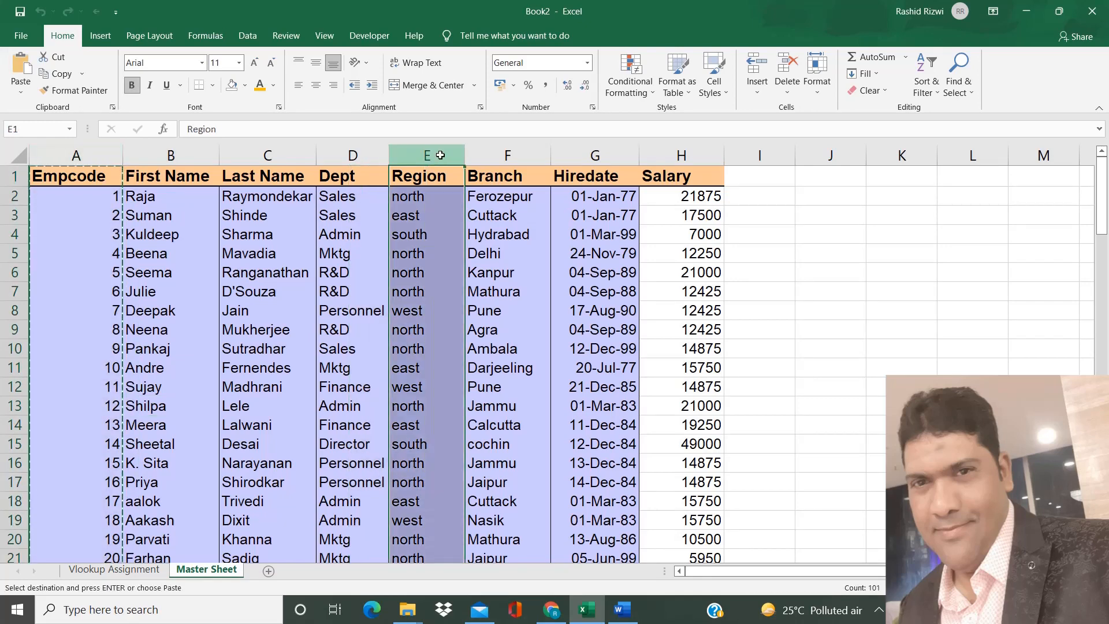
pyautogui.hotkey('ctrl', 'shift', '+')
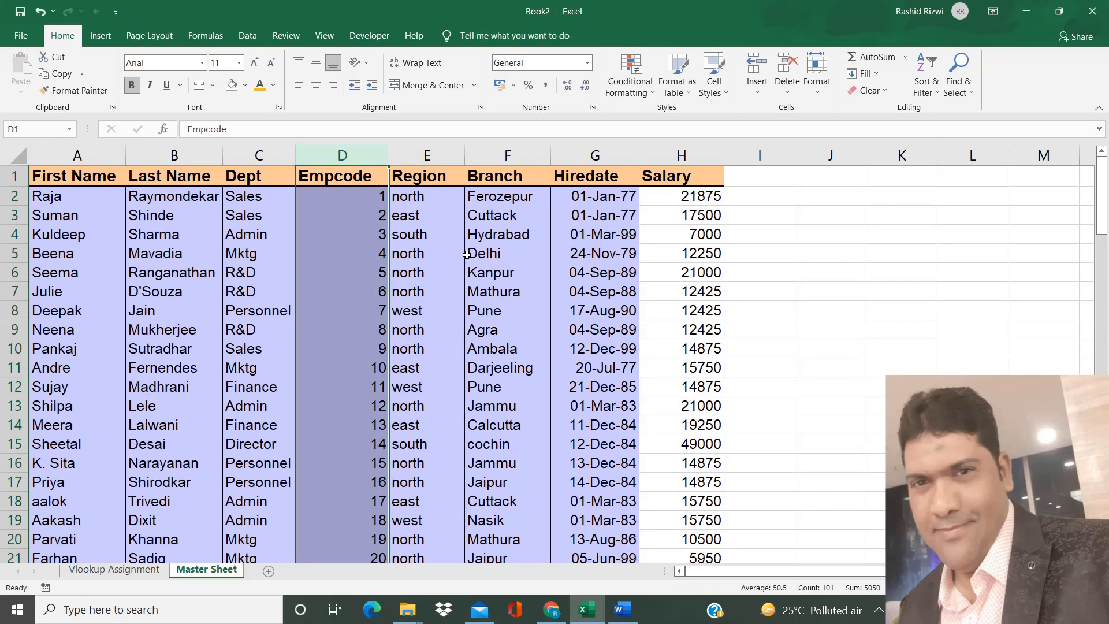
# Step: Select the moved Empcode column's data through Salary, D1:H101, to examine the possible table array, and return to A1
pyautogui.click(466, 253)
pyautogui.click(368, 178)
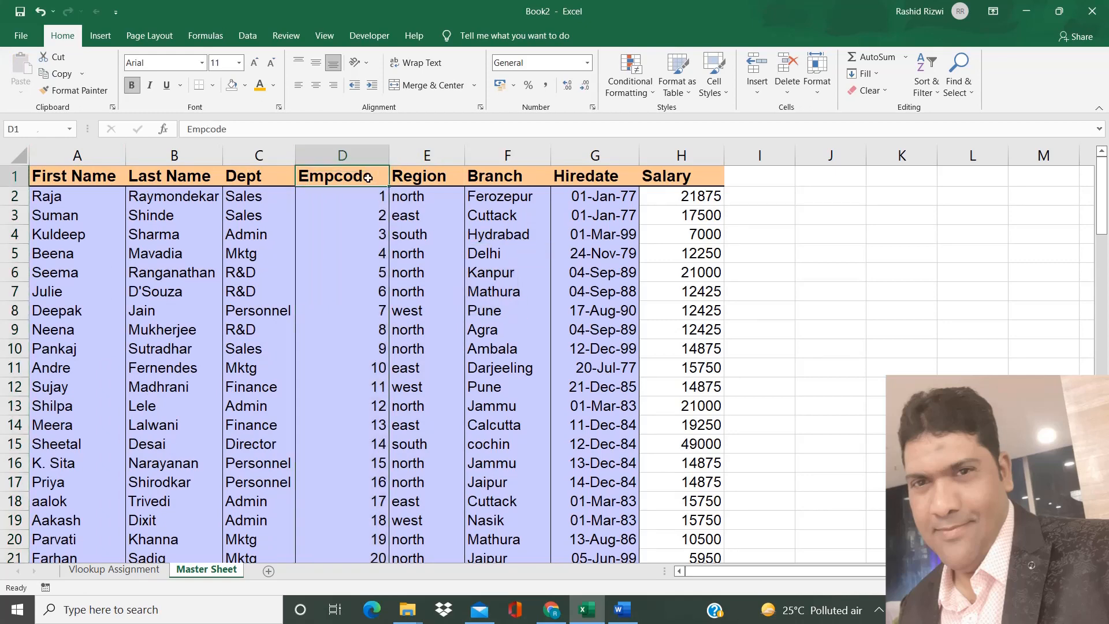
pyautogui.hotkey('ctrl', 'shift', 'Down')
pyautogui.hotkey('ctrl', 'shift', 'Right')
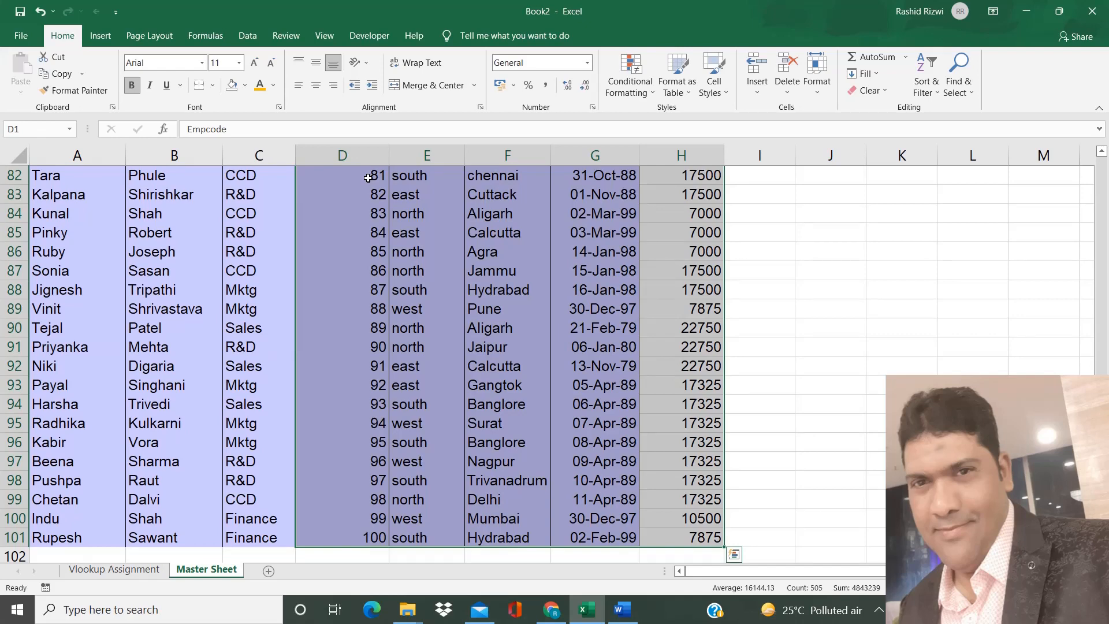
pyautogui.hotkey('ctrl', 'Home')
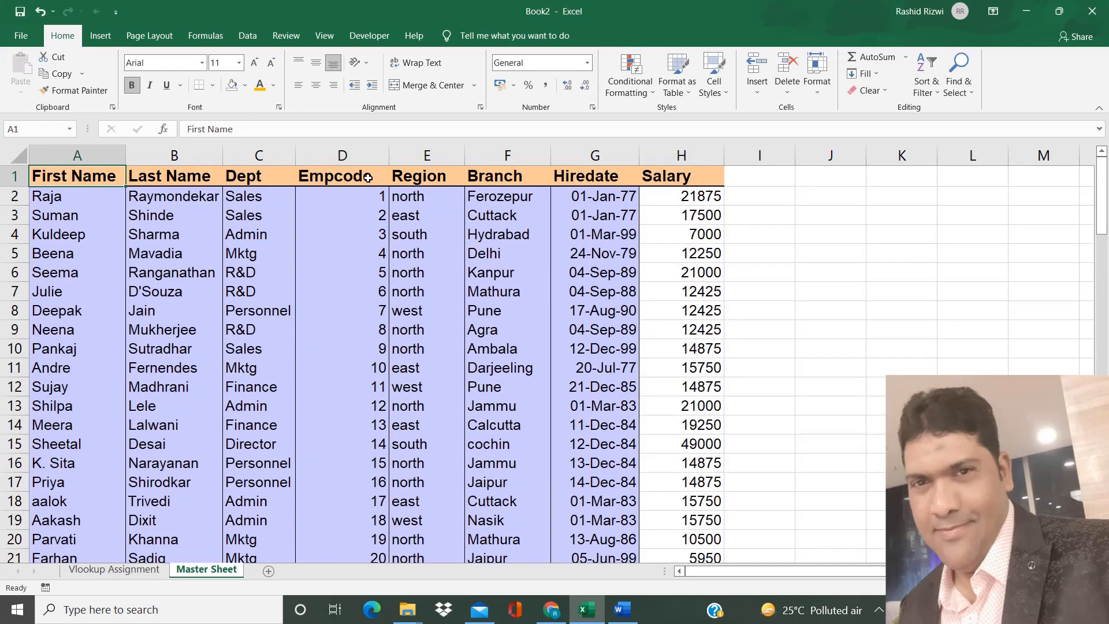
# Step: Recheck the block from Empcode through the last Salary row, and undo the Empcode column move
pyautogui.click(349, 157)
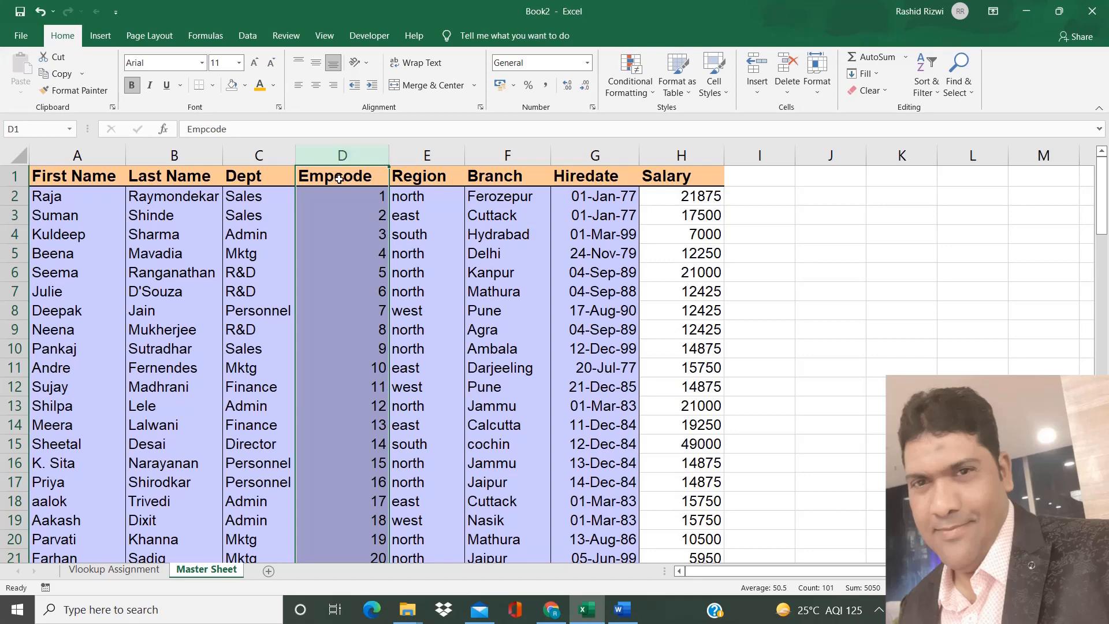
pyautogui.click(339, 178)
pyautogui.hotkey('ctrl', 'shift', 'Right')
pyautogui.hotkey('ctrl', 'shift', 'Down')
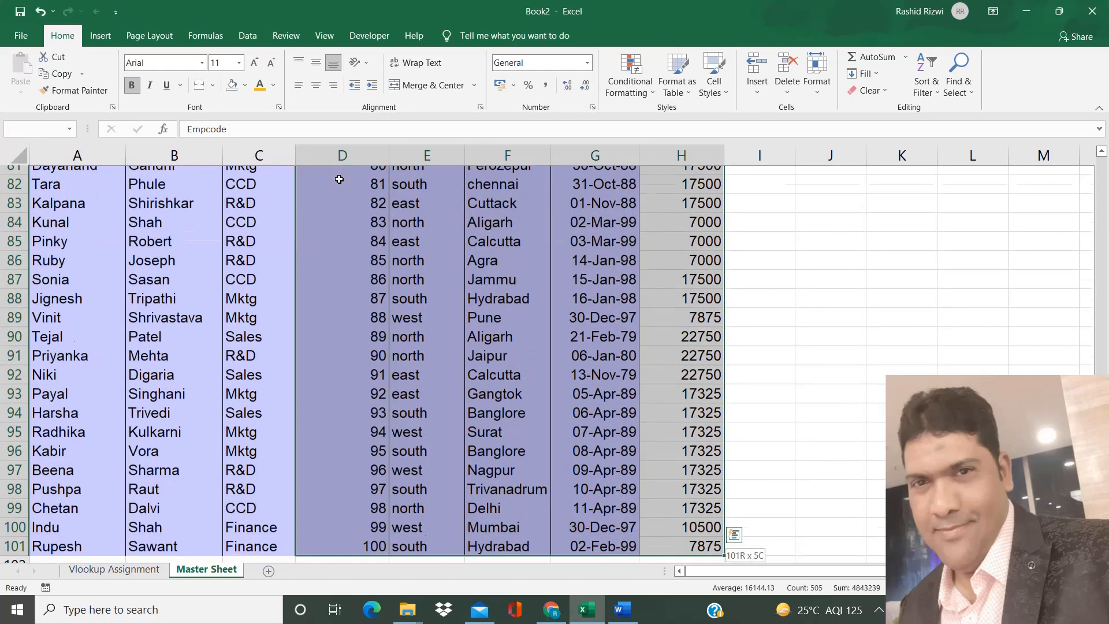
pyautogui.hotkey('ctrl', 'Home')
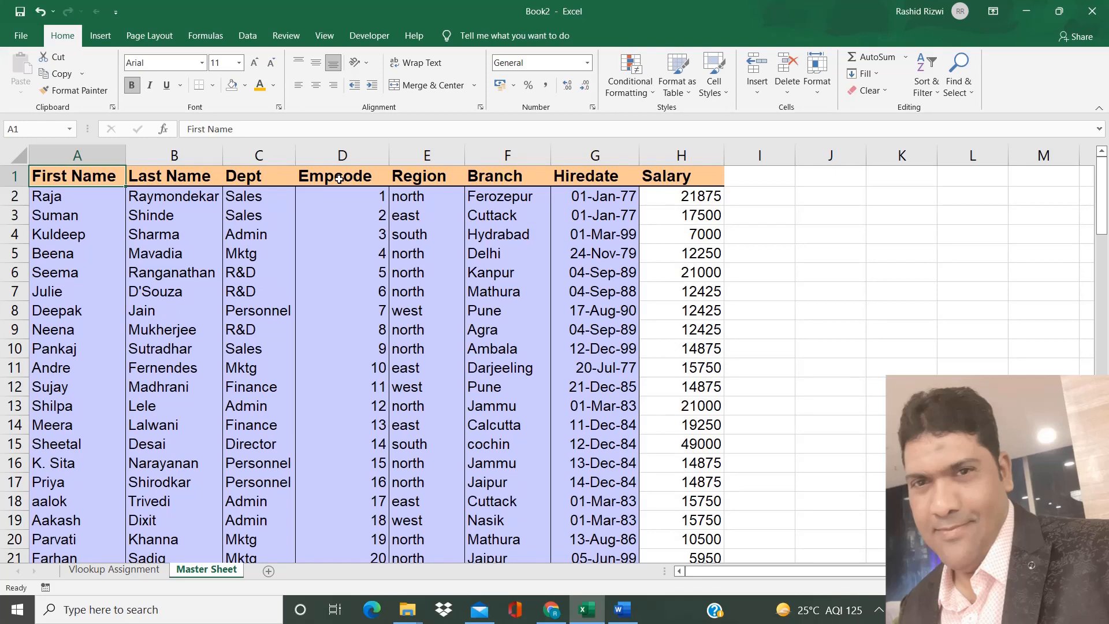
pyautogui.hotkey('ctrl', 'z')
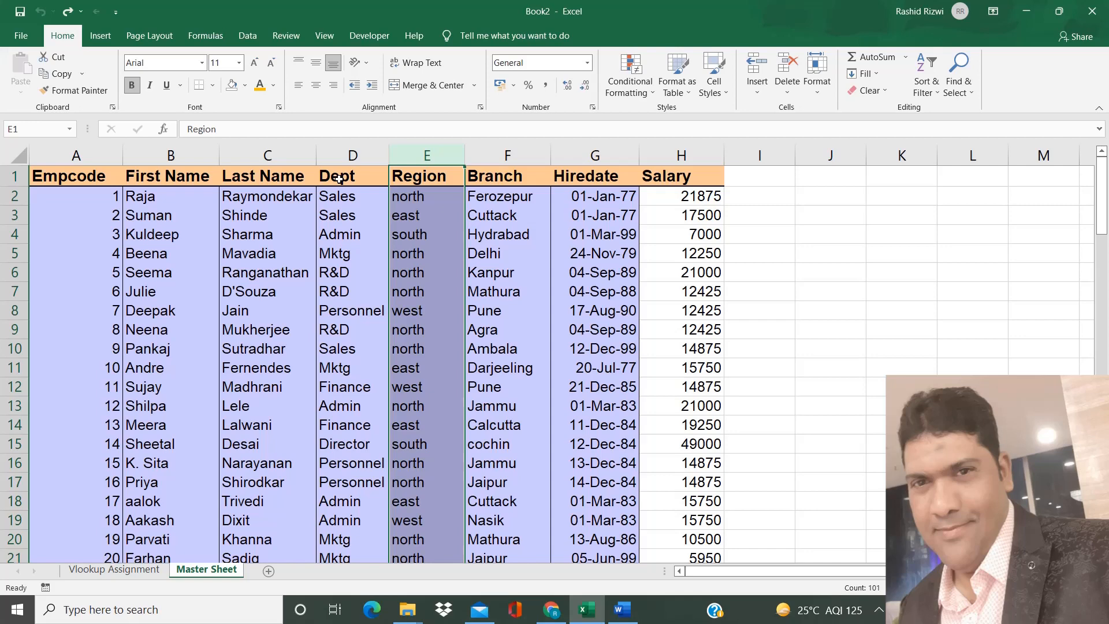
# Step: Start a VLOOKUP in the Name cell B5 of the Vlookup Assignment sheet with B3 as the lookup value
pyautogui.click(113, 570)
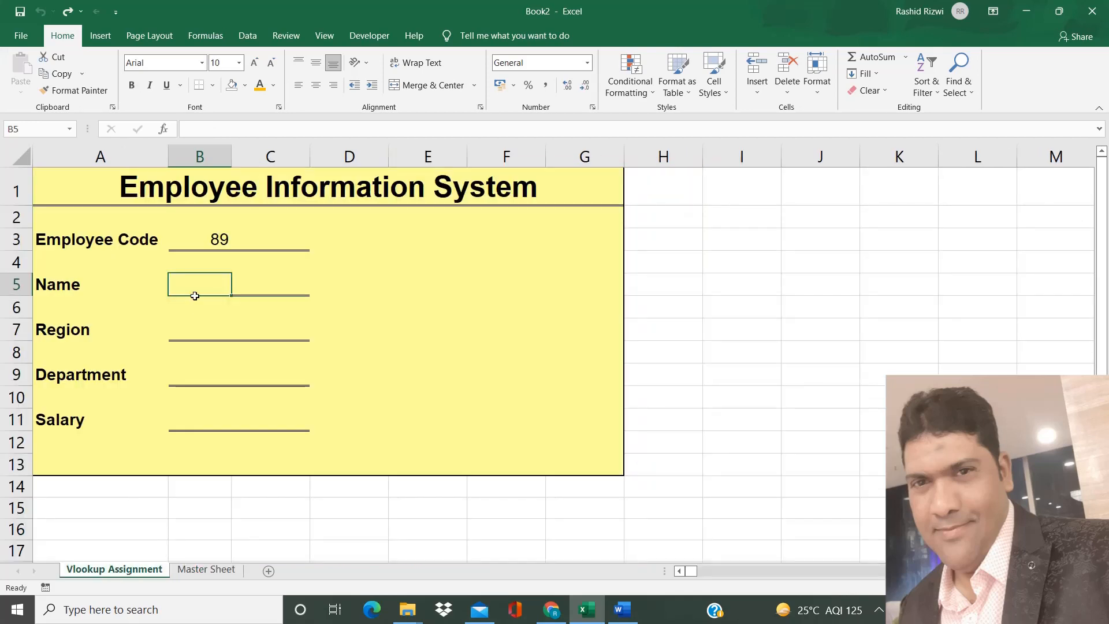
pyautogui.write('=VL')
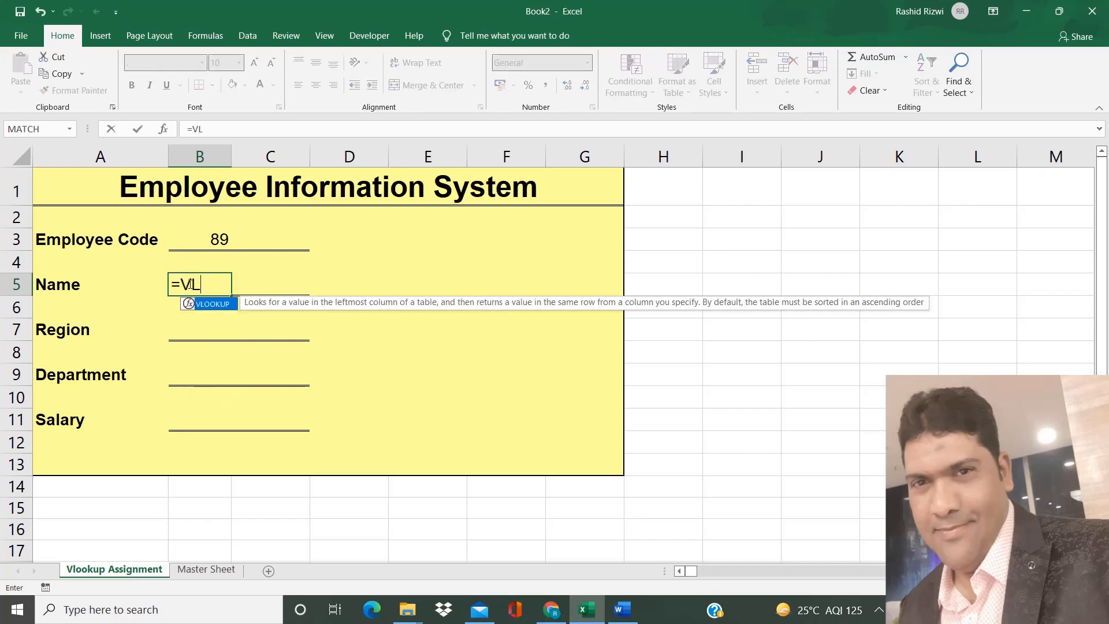
pyautogui.press('Tab')
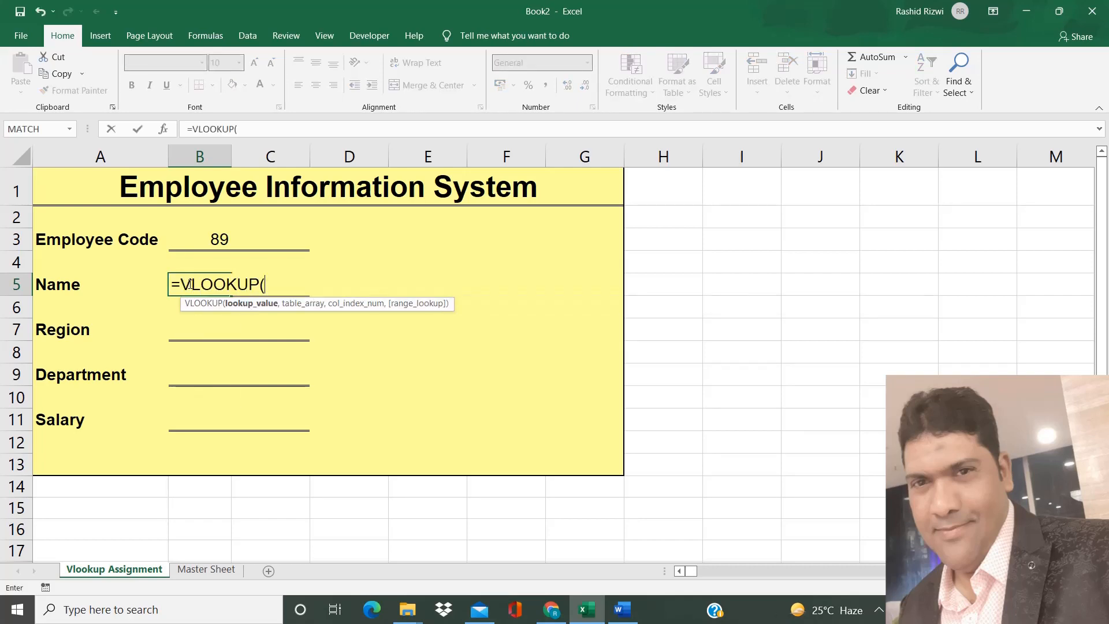
pyautogui.click(163, 129)
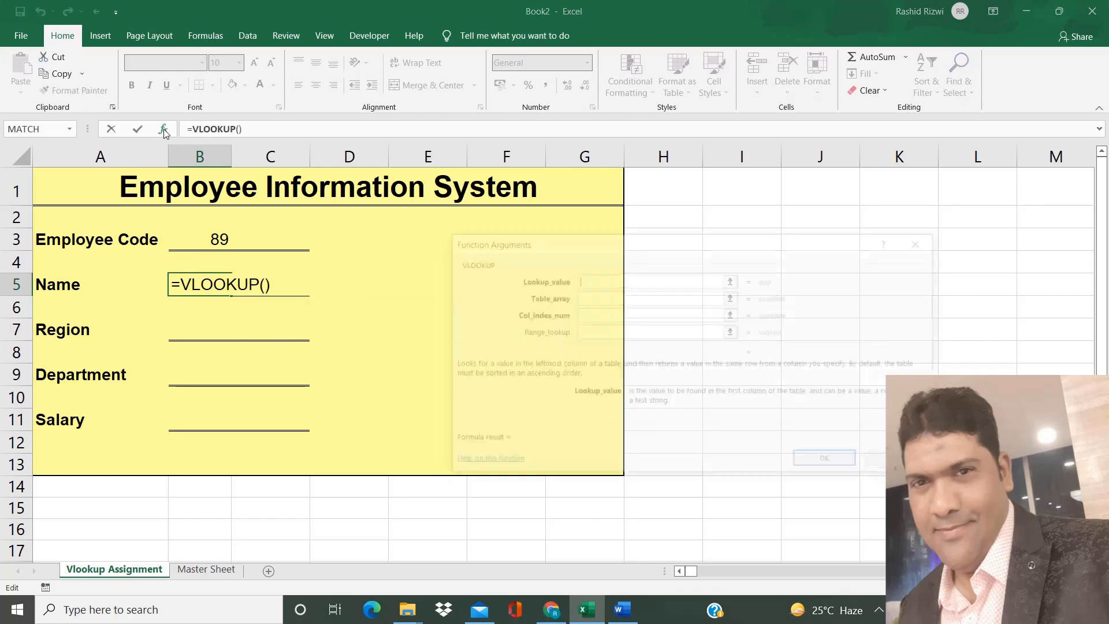
pyautogui.click(225, 241)
pyautogui.press('Tab')
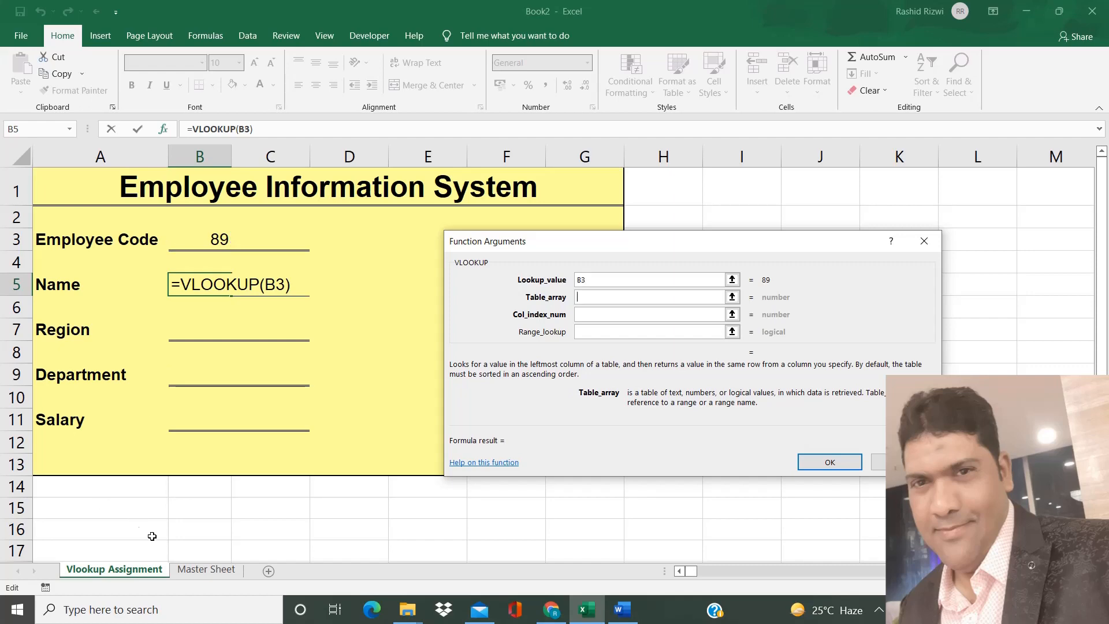
# Step: Set the table array to A1:H101 on the Master Sheet and lock it as $A$1:$H$101
pyautogui.click(189, 571)
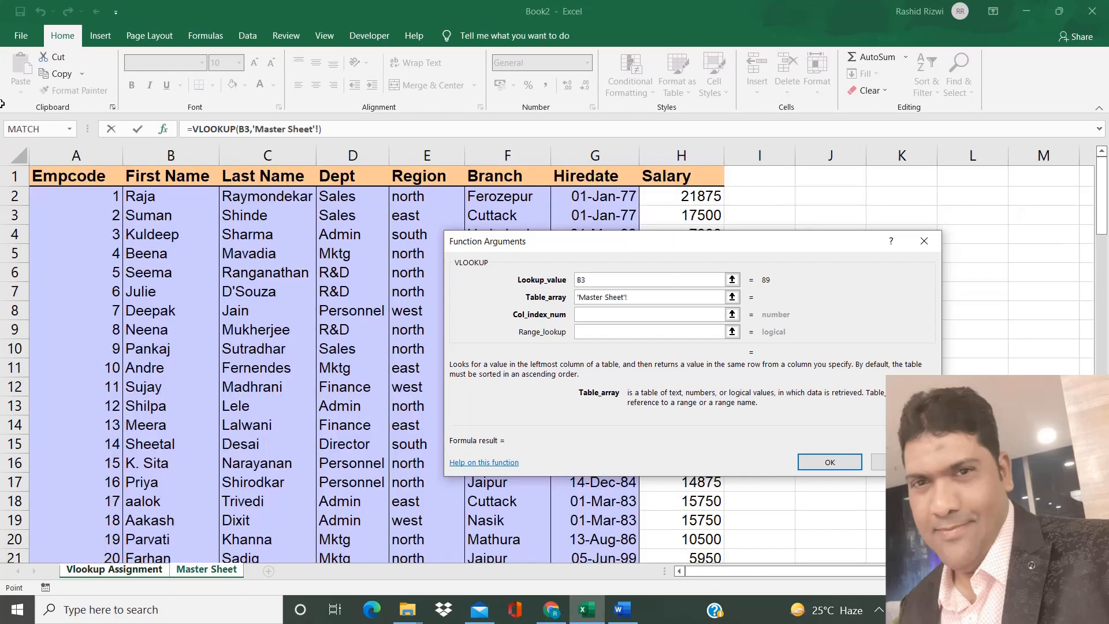
pyautogui.click(16, 152)
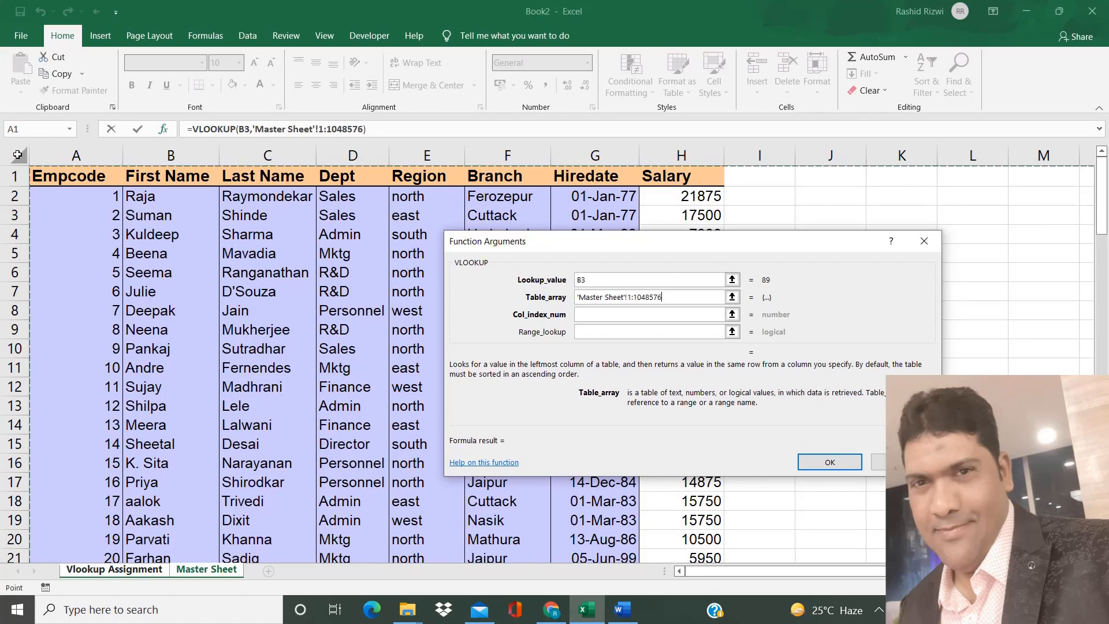
pyautogui.click(40, 178)
pyautogui.press('Right')
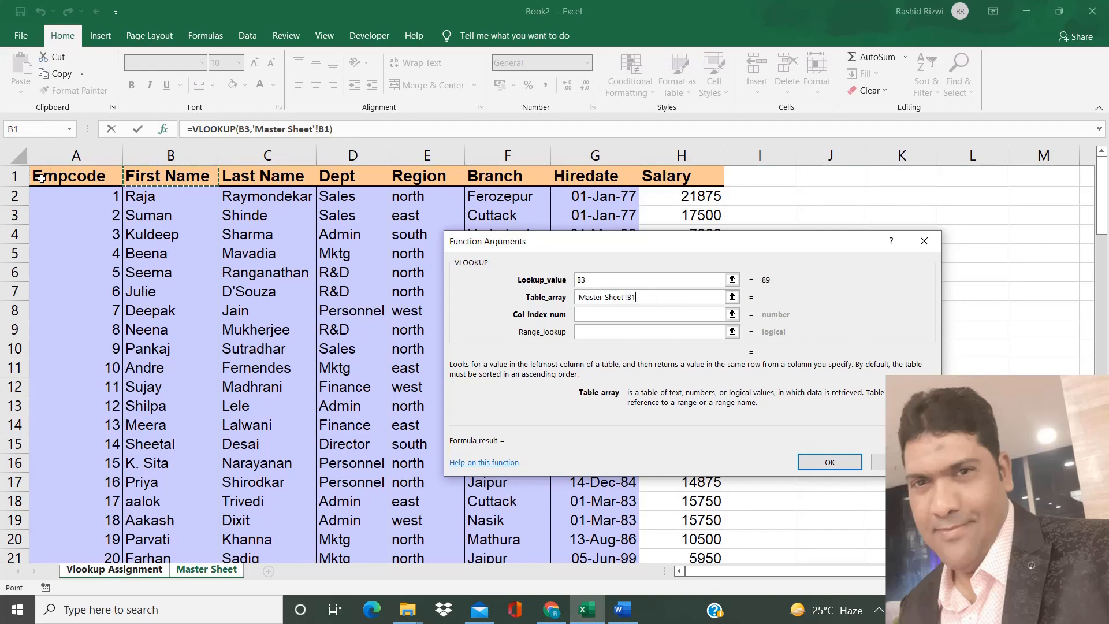
pyautogui.hotkey('ctrl', 'shift', 'Down')
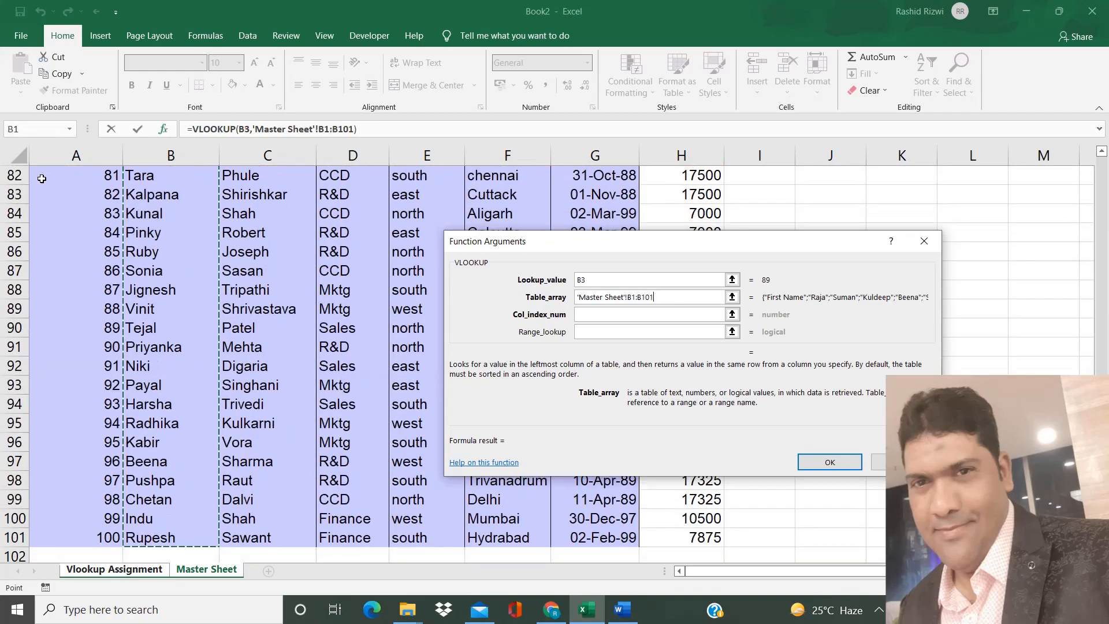
pyautogui.hotkey('ctrl', 'Home')
pyautogui.hotkey('ctrl', 'shift', 'Right')
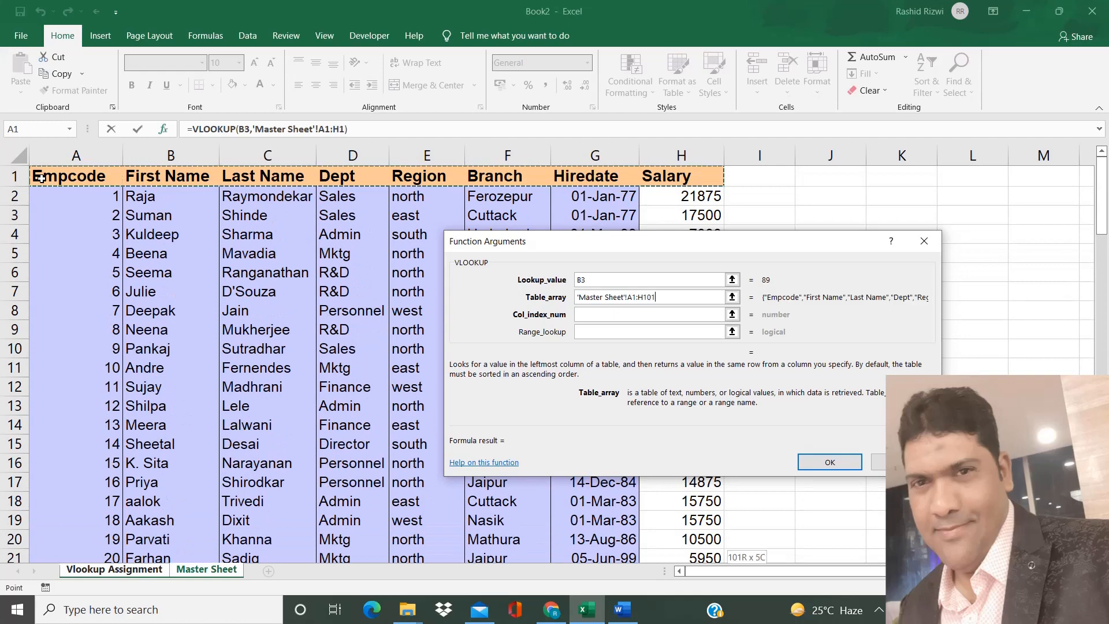
pyautogui.hotkey('ctrl', 'shift', 'Down')
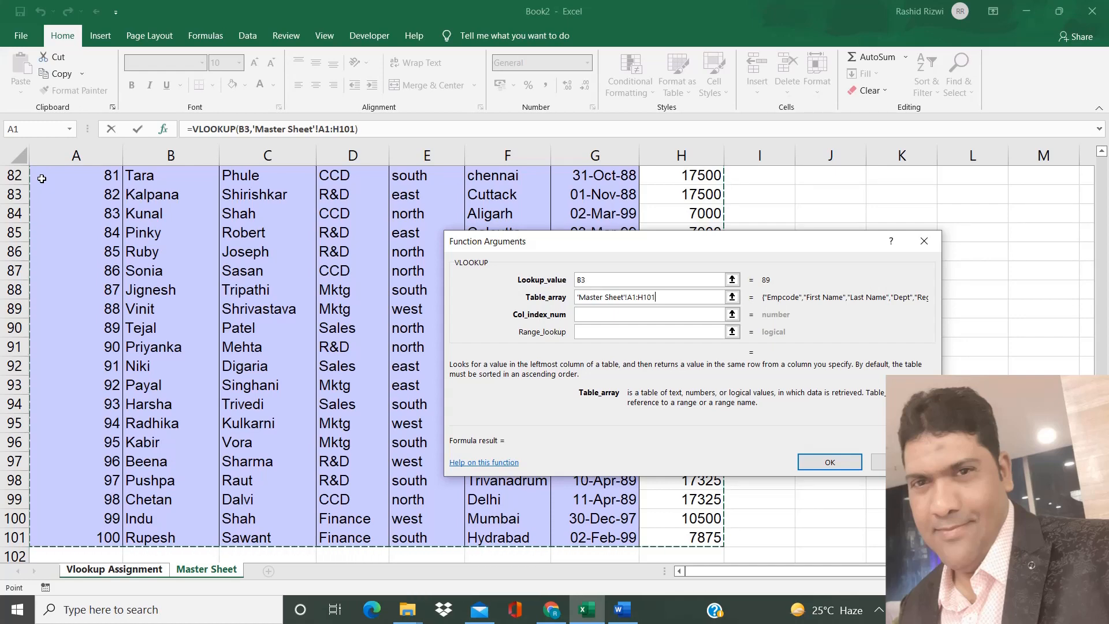
pyautogui.press('F4')
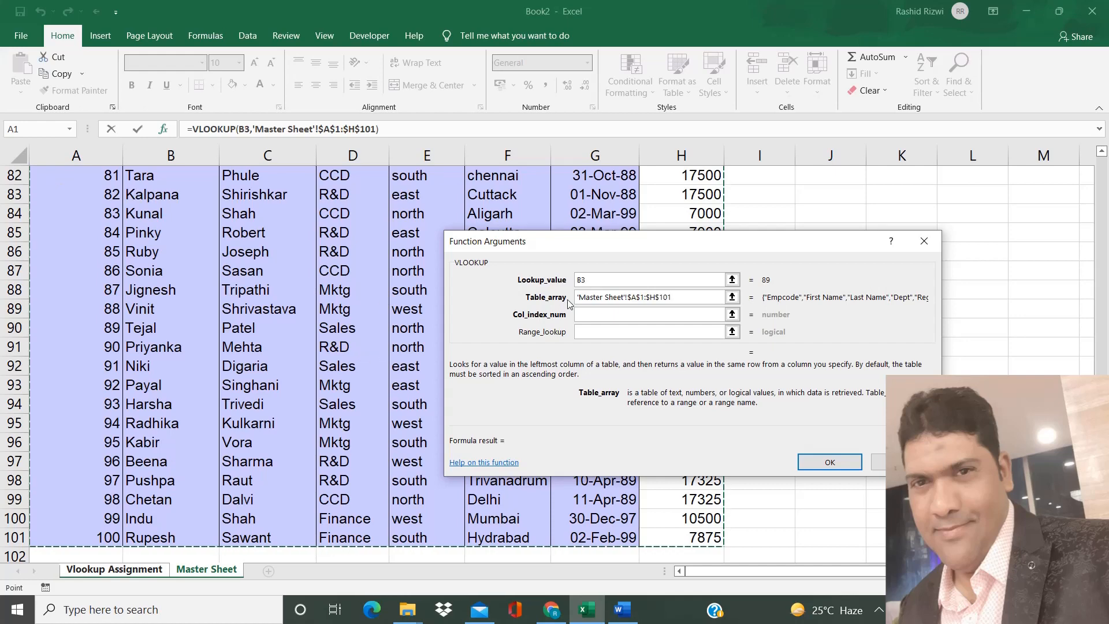
# Step: Check the column order in the table array and set the column index number to 2 for First Name
pyautogui.click(595, 317)
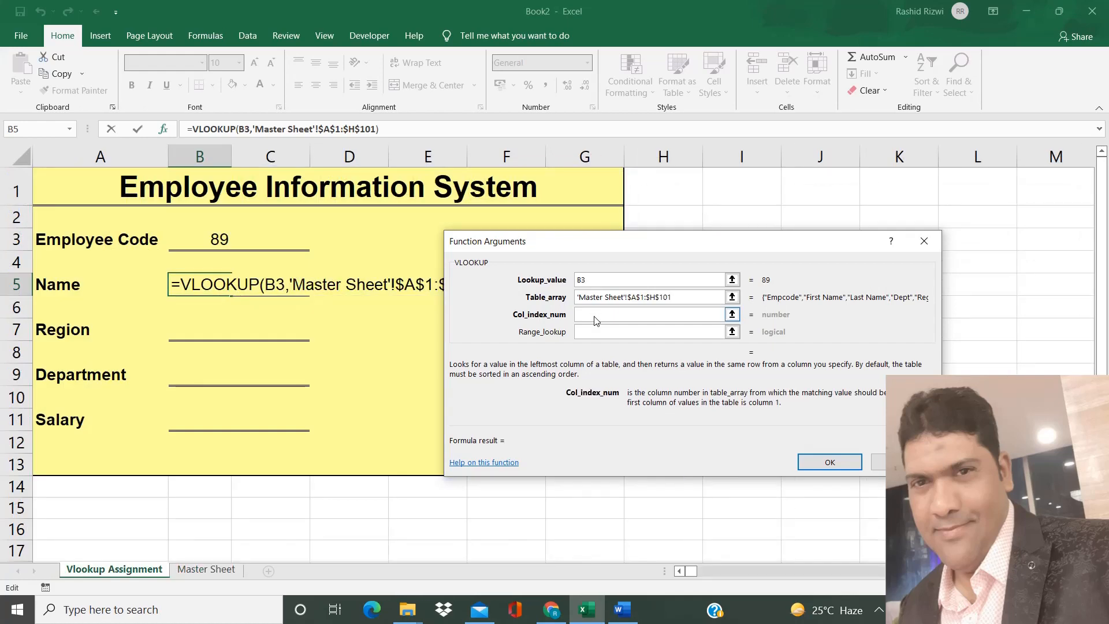
pyautogui.click(700, 301)
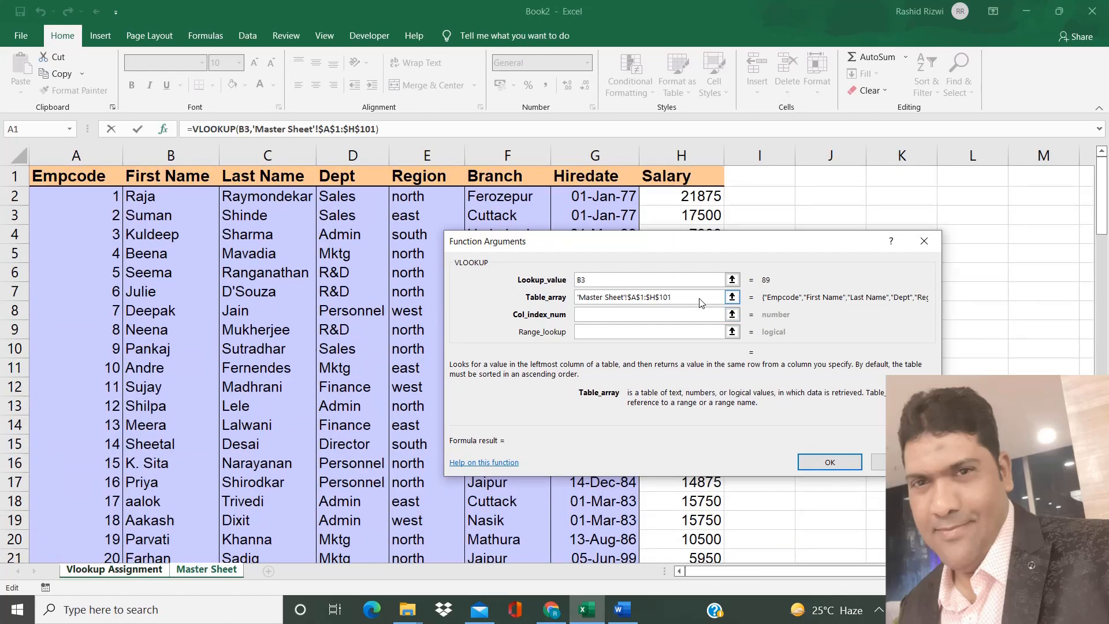
pyautogui.click(603, 315)
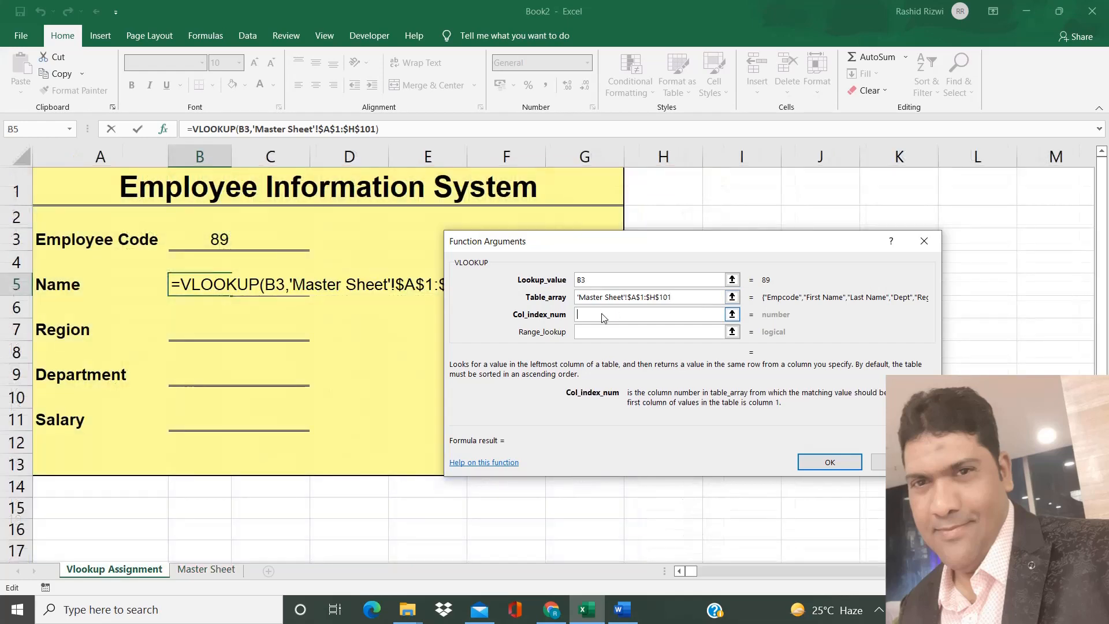
pyautogui.write('2')
# Step: Set the range lookup to 0 for an exact match and recheck the table array
pyautogui.click(590, 334)
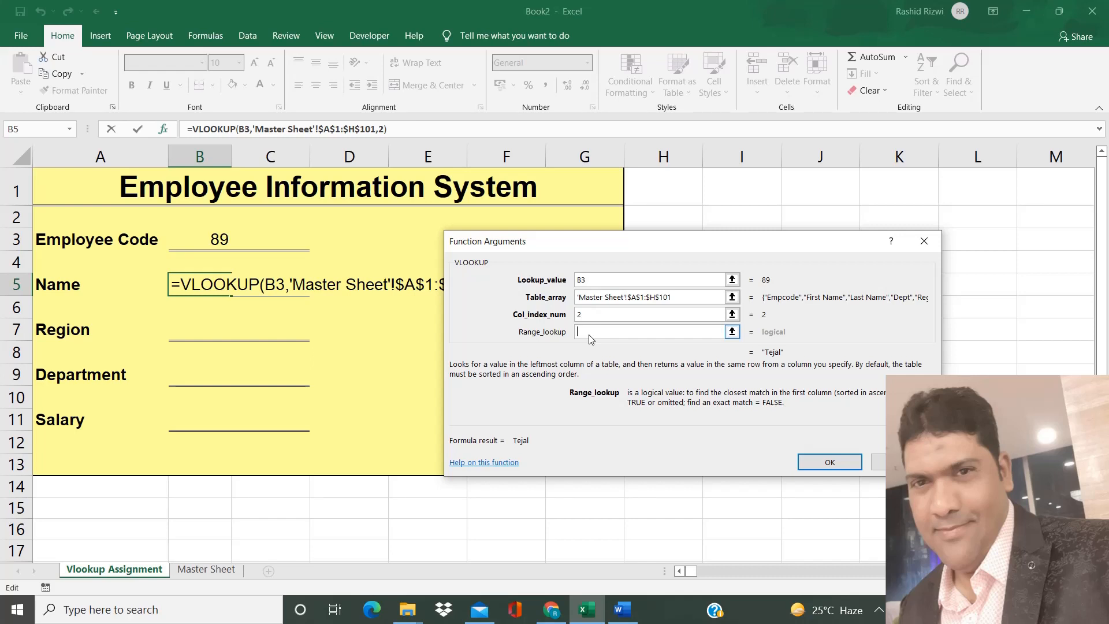
pyautogui.write('0')
pyautogui.click(676, 297)
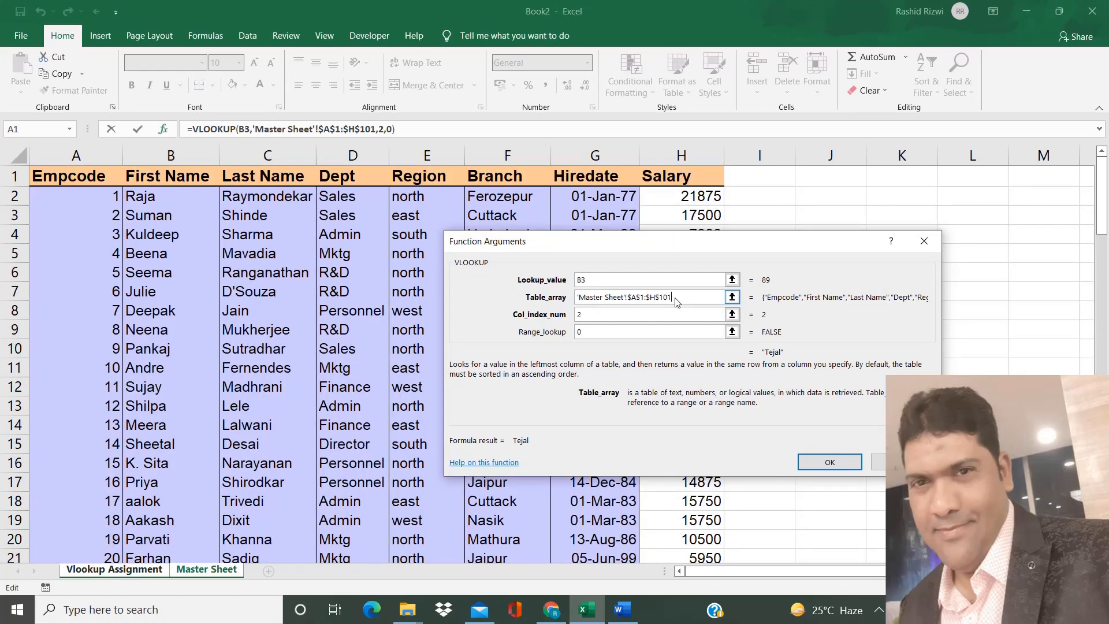
pyautogui.click(625, 333)
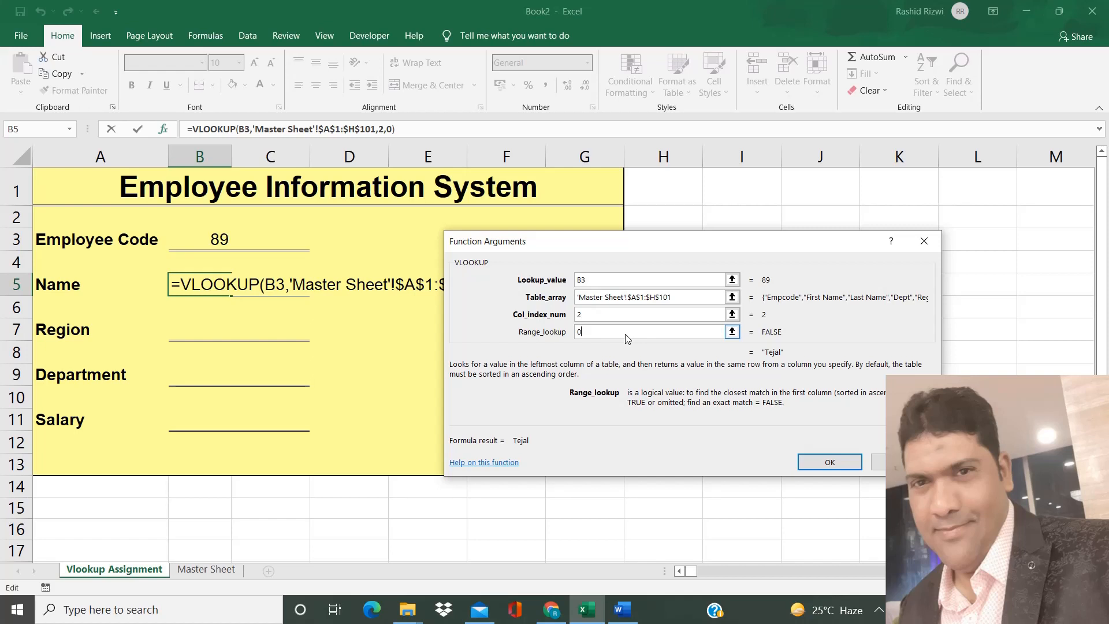
# Step: Try 1 as the range lookup, restore 0 for an exact match, and complete the VLOOKUP in the Name cell B5
pyautogui.press('BackSpace')
pyautogui.write('1')
pyautogui.press('BackSpace')
pyautogui.write('1')
pyautogui.press('BackSpace')
pyautogui.write('0')
pyautogui.click(835, 468)
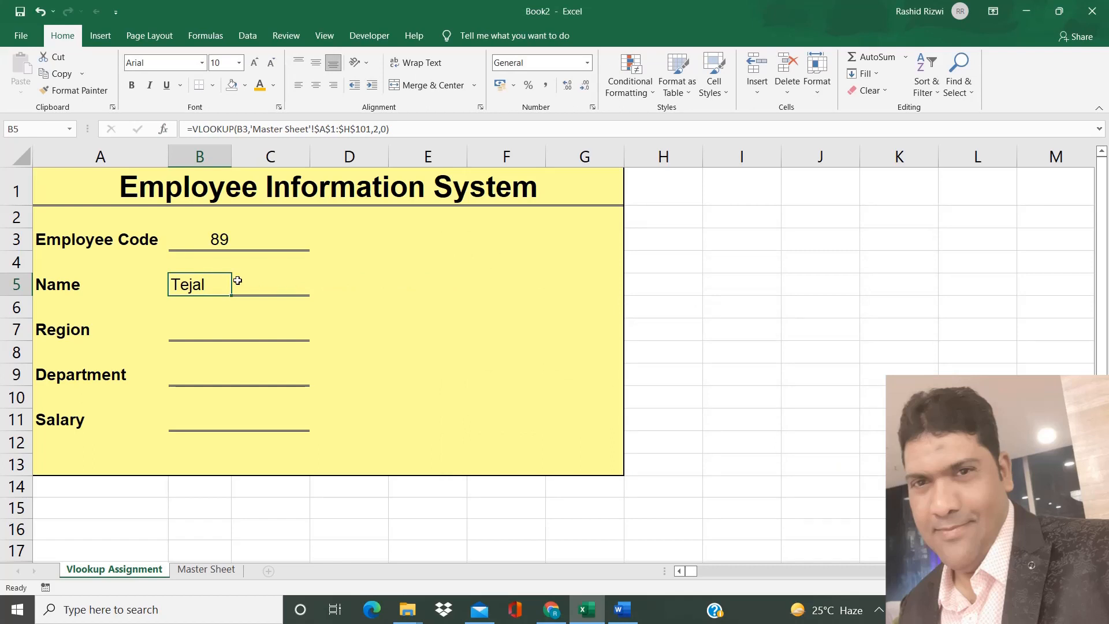
# Step: Enter 85 as the employee code in B3 to test the Name lookup
pyautogui.click(205, 237)
pyautogui.write('85')
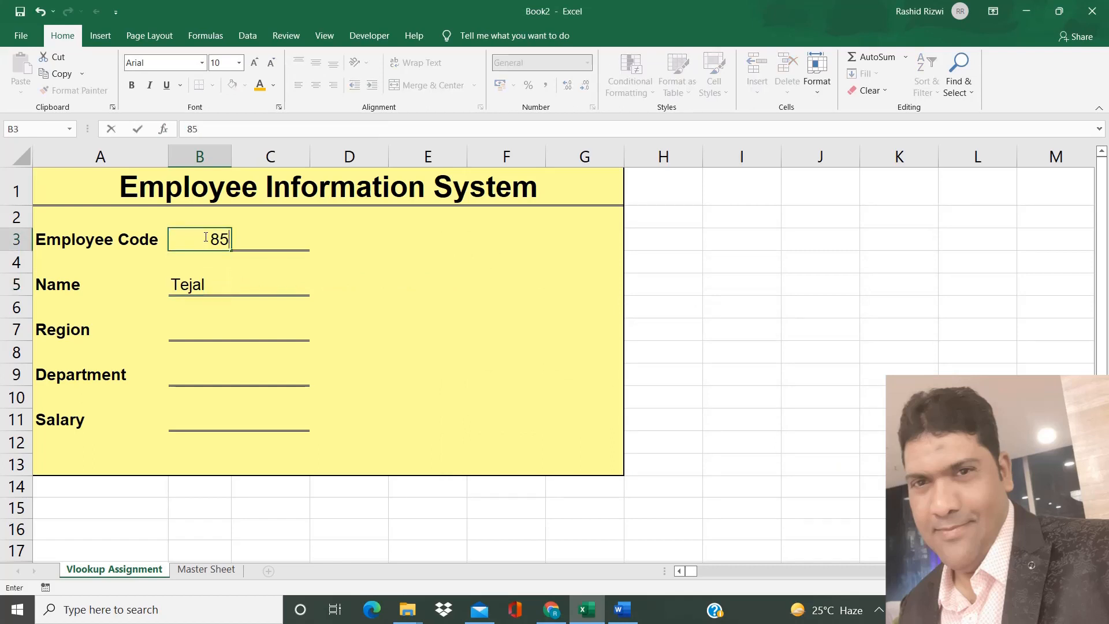
pyautogui.press('Return')
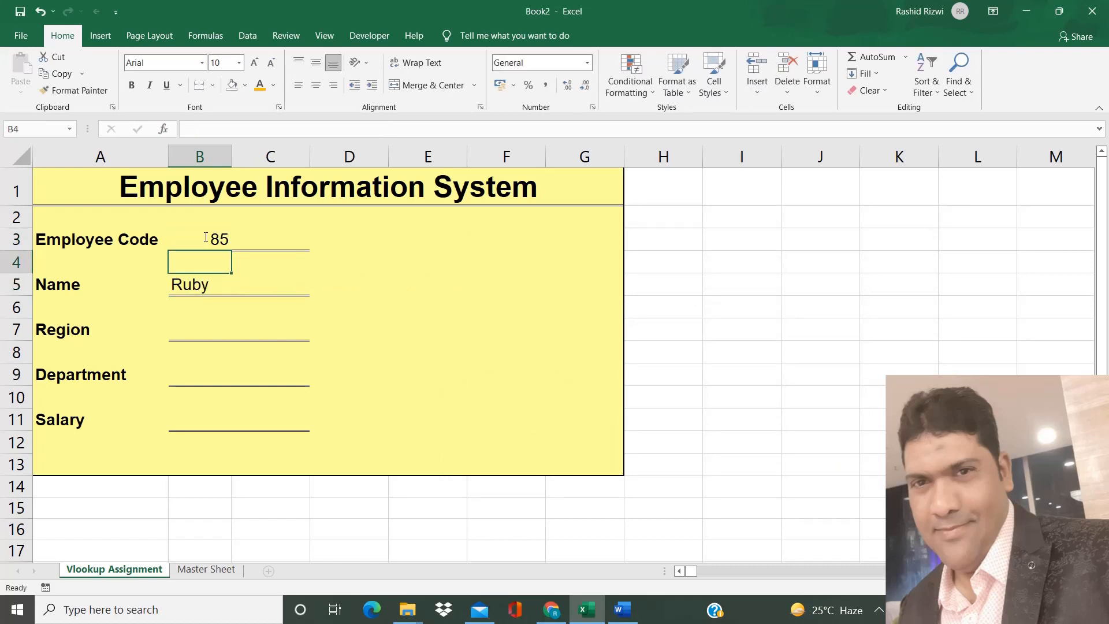
pyautogui.click(196, 329)
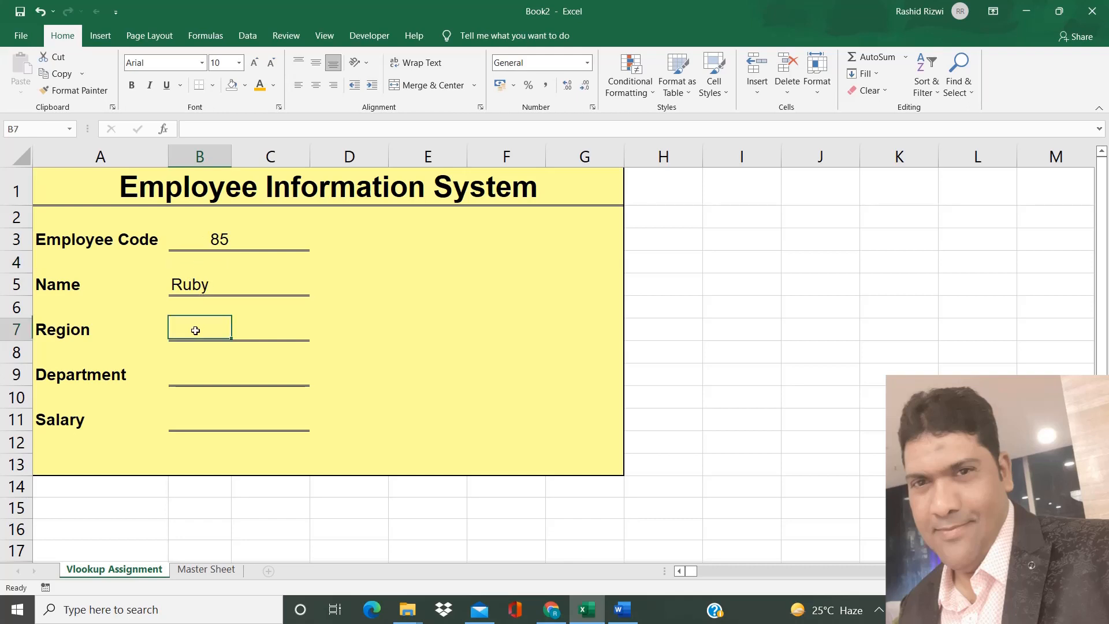
pyautogui.write('=VL')
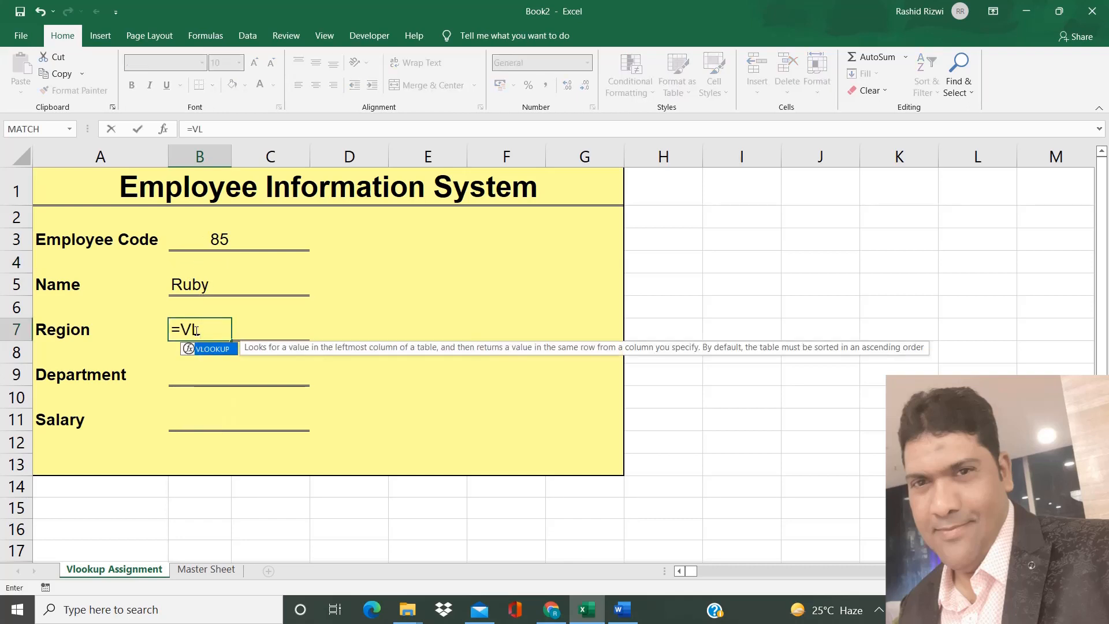
pyautogui.press('Tab')
pyautogui.hotkey('ctrl', 'a')
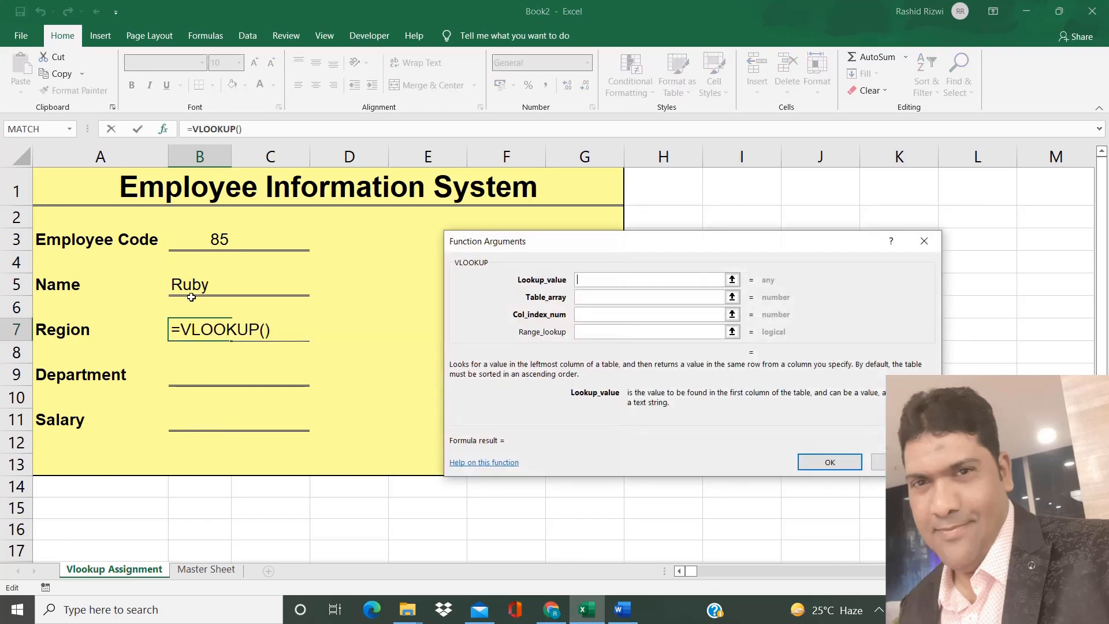
pyautogui.click(217, 237)
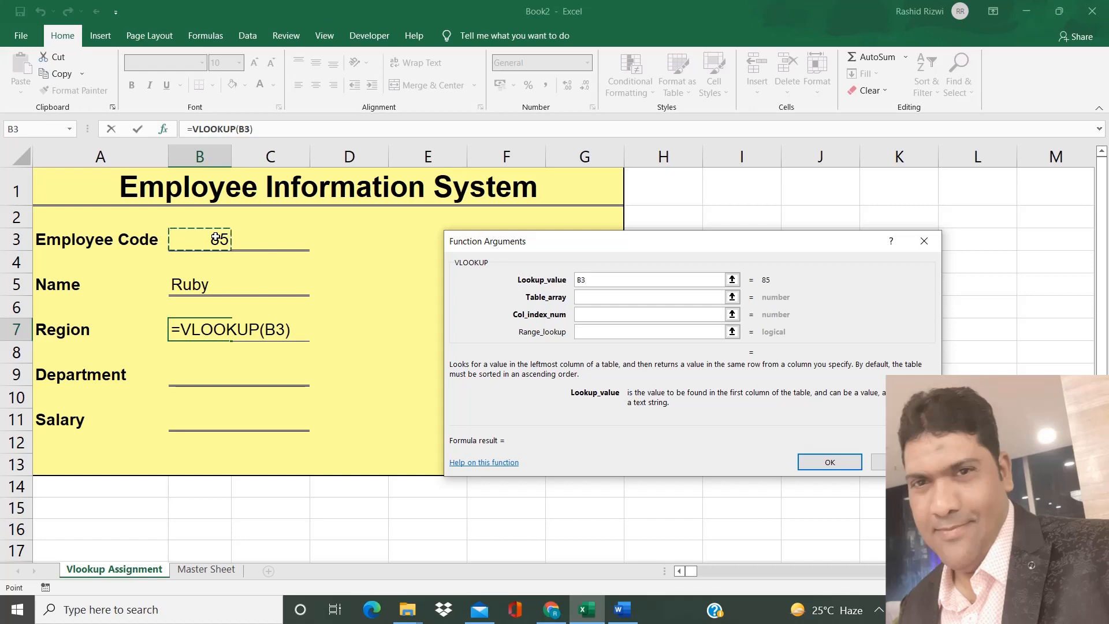
pyautogui.press('Escape')
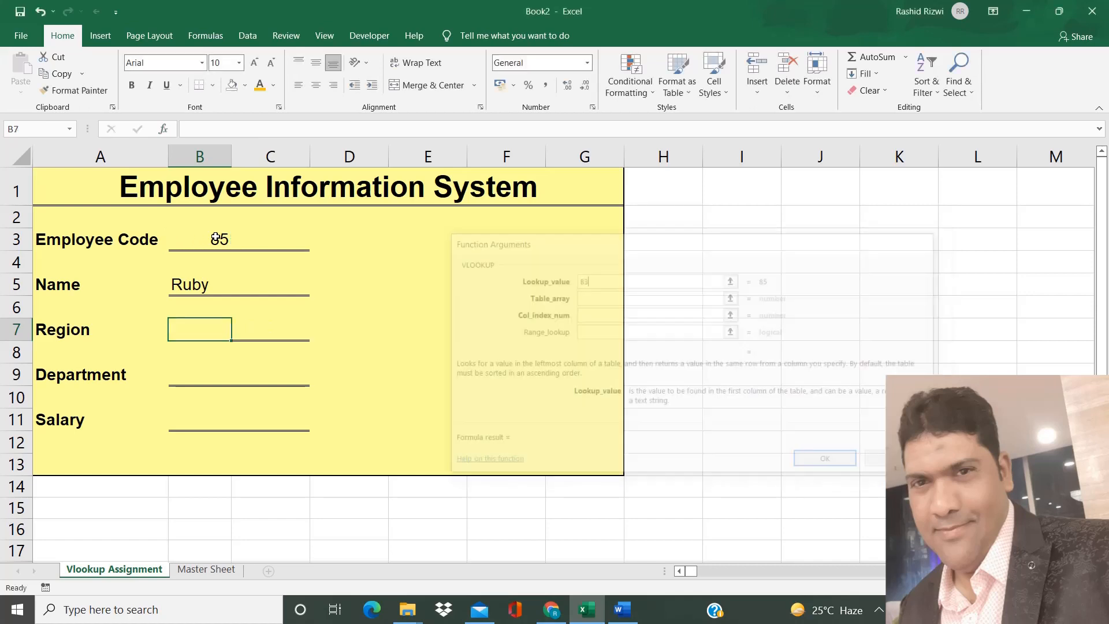
pyautogui.press('Return')
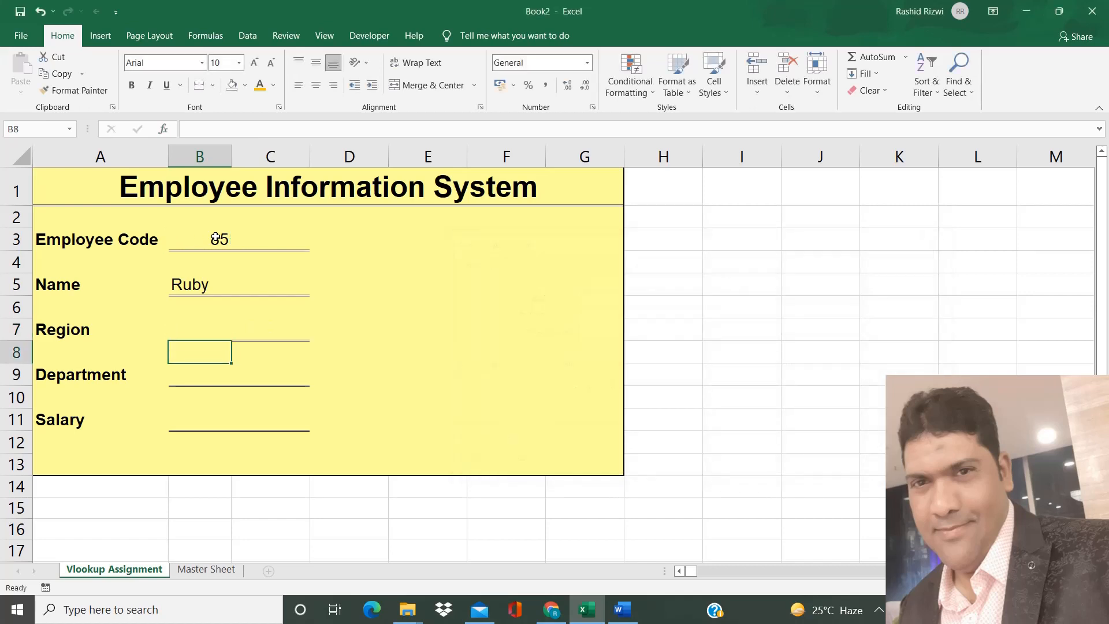
pyautogui.press('Down')
pyautogui.write('=VLOOKUP(')
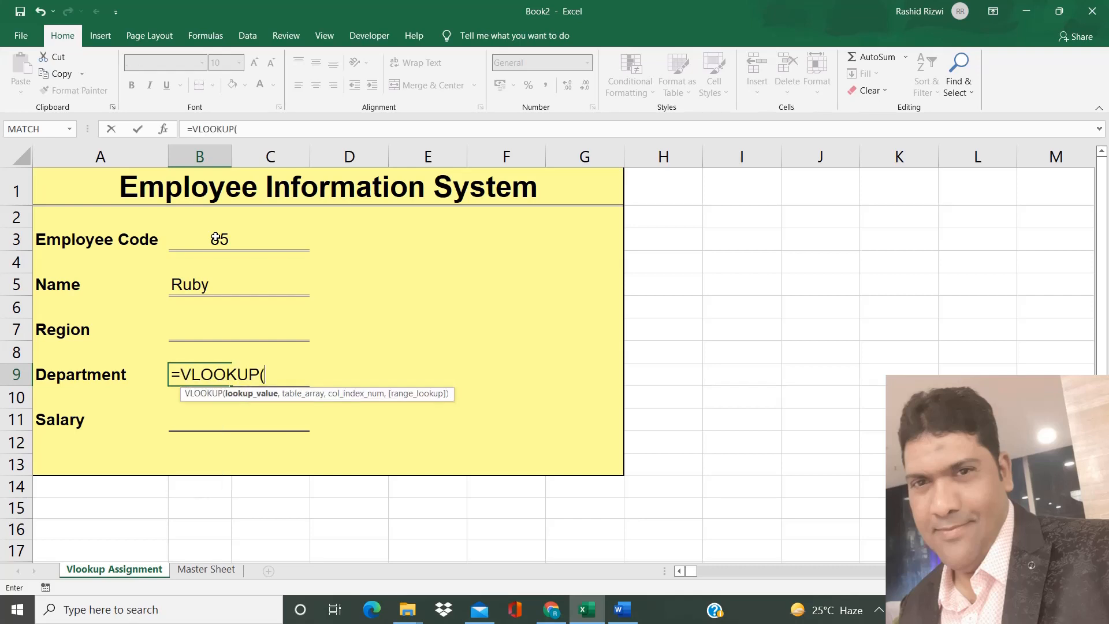
pyautogui.hotkey('ctrl', 'a')
pyautogui.click(222, 245)
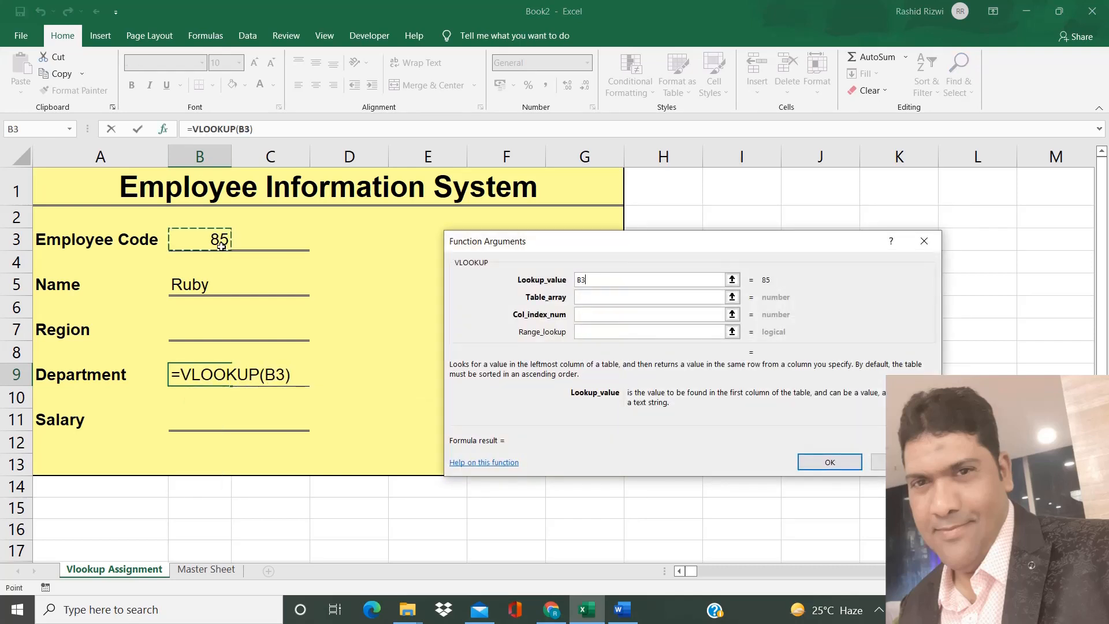
pyautogui.press('Escape')
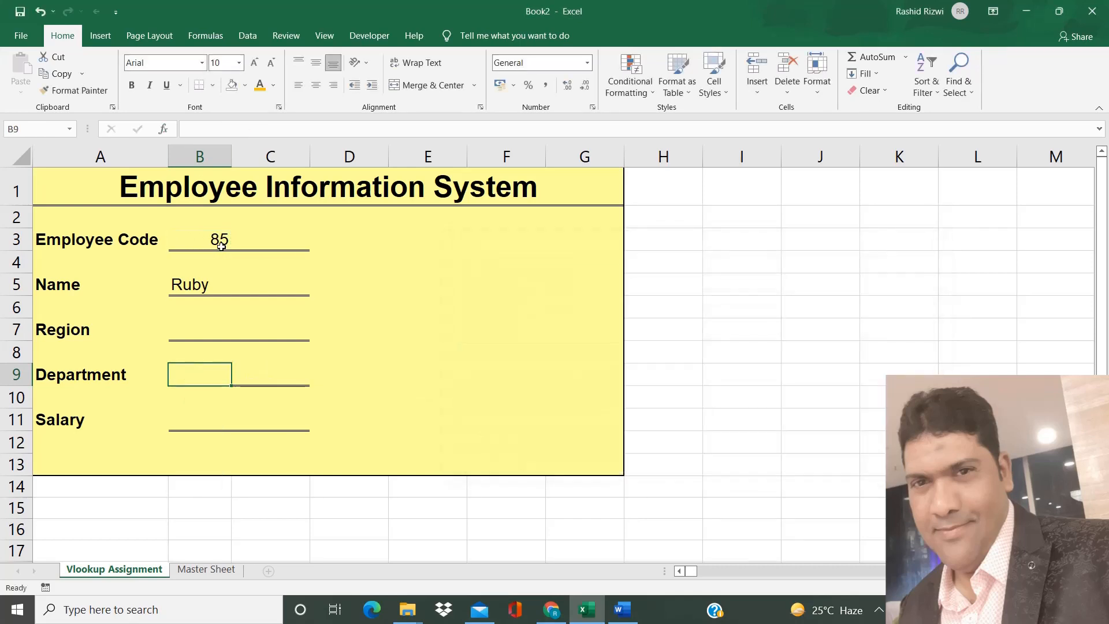
# Step: Edit the VLOOKUP arguments in the Name cell B5 to lock the lookup value as $B$3
pyautogui.click(202, 281)
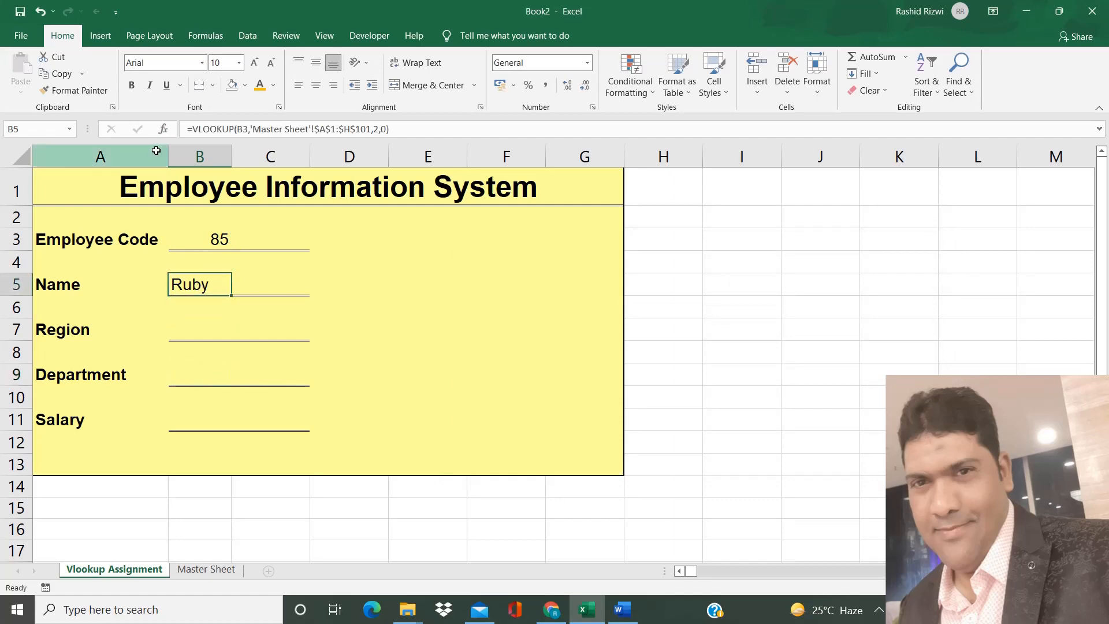
pyautogui.click(163, 129)
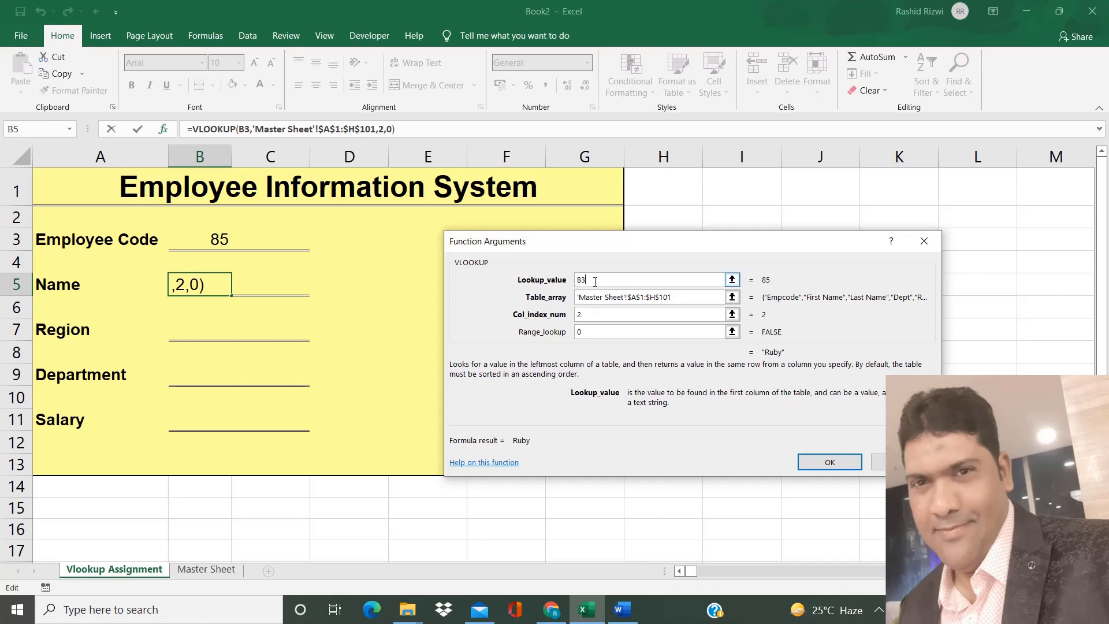
pyautogui.press('F4')
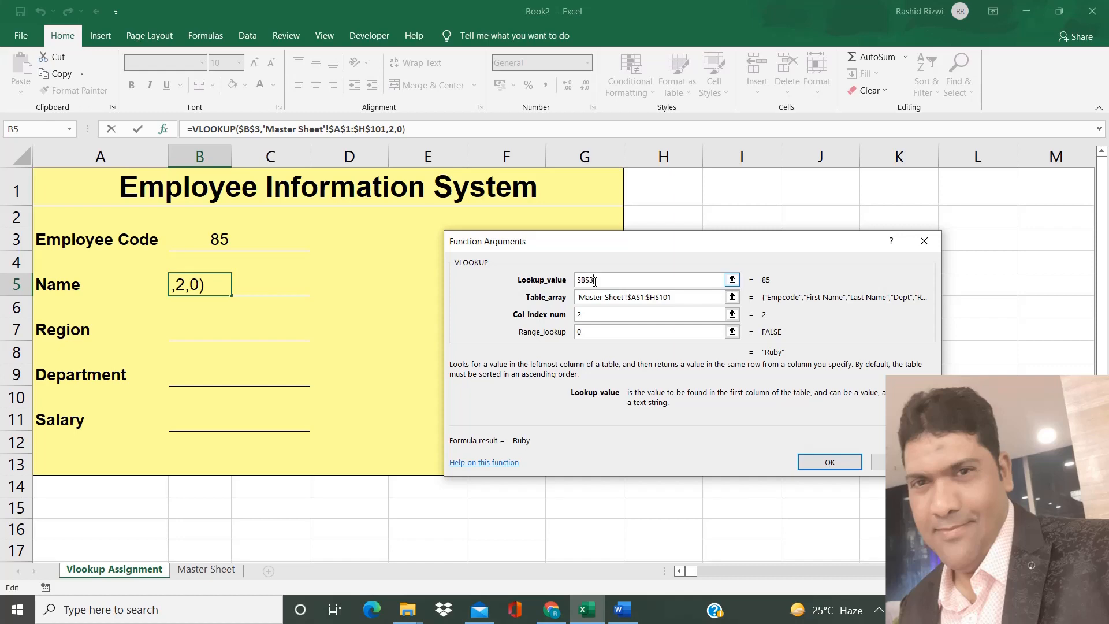
pyautogui.press('Return')
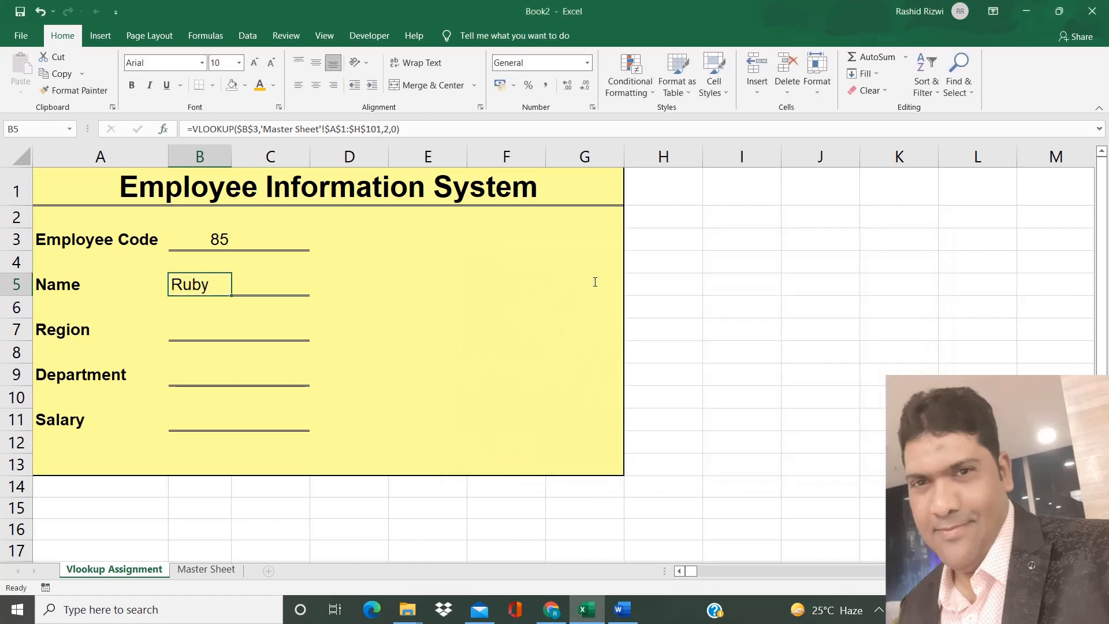
pyautogui.hotkey('ctrl', 'c')
pyautogui.click(595, 282)
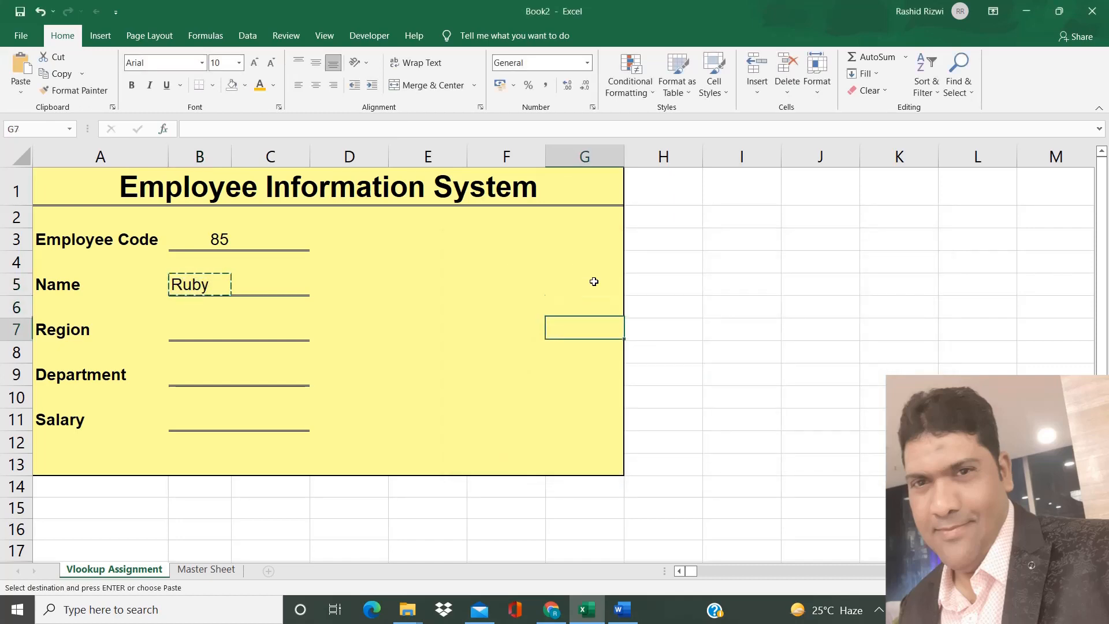
pyautogui.press('Down')
pyautogui.press('Down')
pyautogui.click(198, 287)
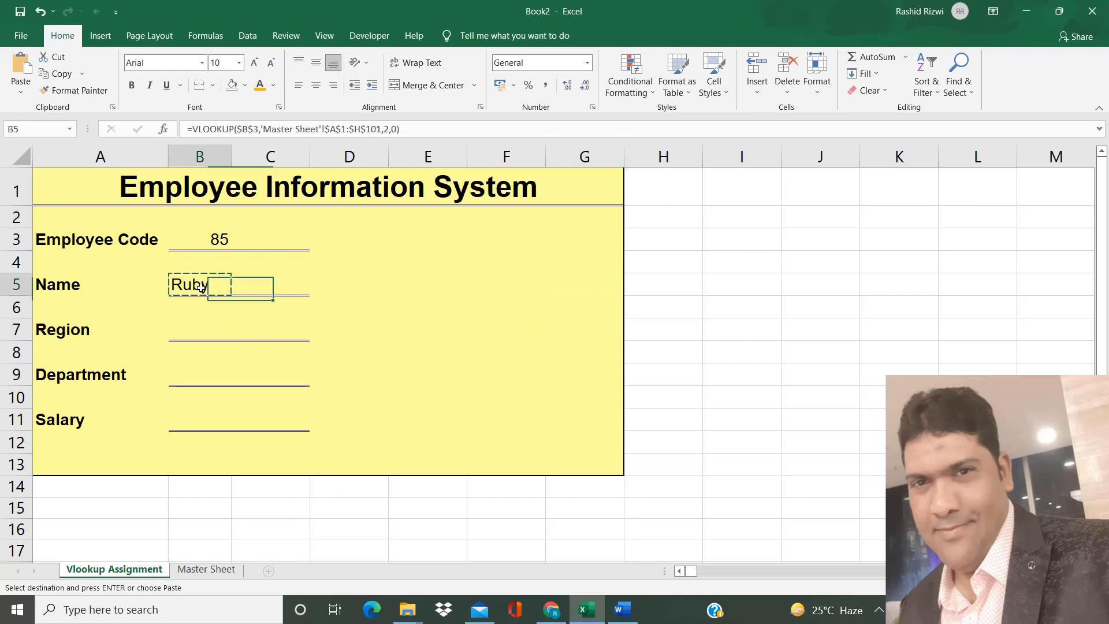
pyautogui.doubleClick(201, 288)
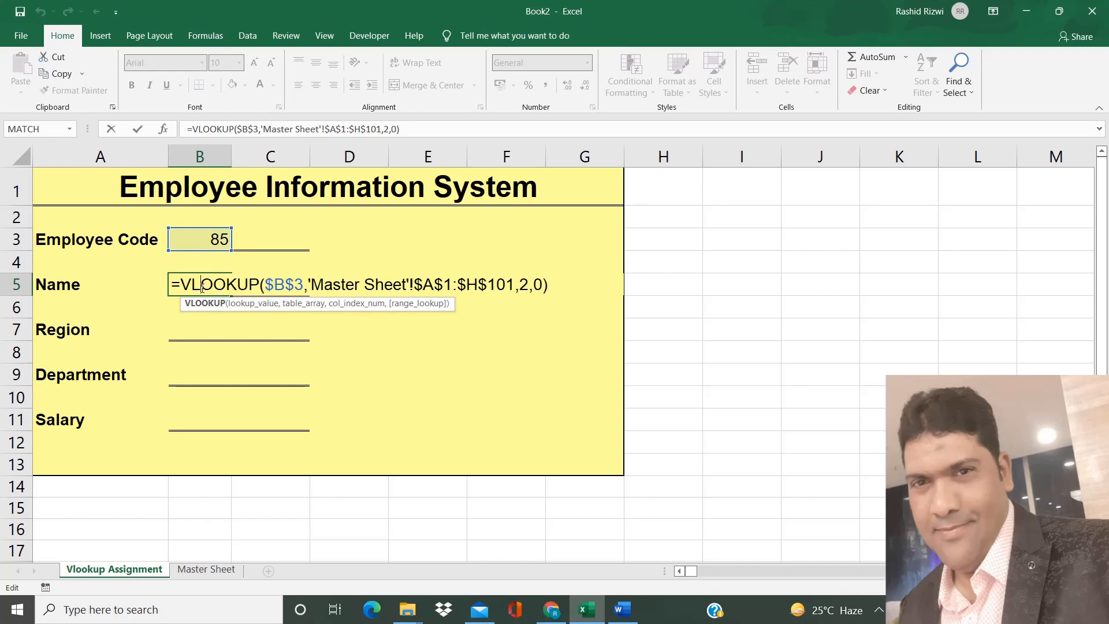
pyautogui.press('Return')
# Step: Copy the VLOOKUP formula from the Name cell B5 into the Region, Department and Salary cells B7, B9 and B11
pyautogui.click(201, 287)
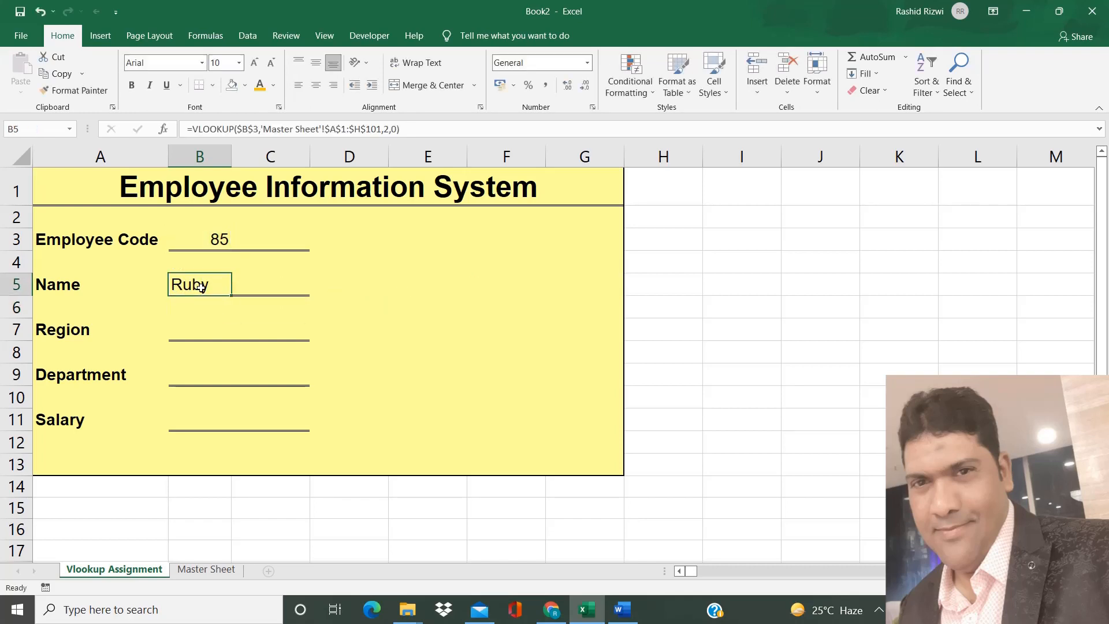
pyautogui.hotkey('ctrl', 'c')
pyautogui.hotkey('ctrl', 'Down')
pyautogui.hotkey('ctrl', 'Up')
pyautogui.press('Up')
pyautogui.press('Up')
pyautogui.press('Up')
pyautogui.press('Up')
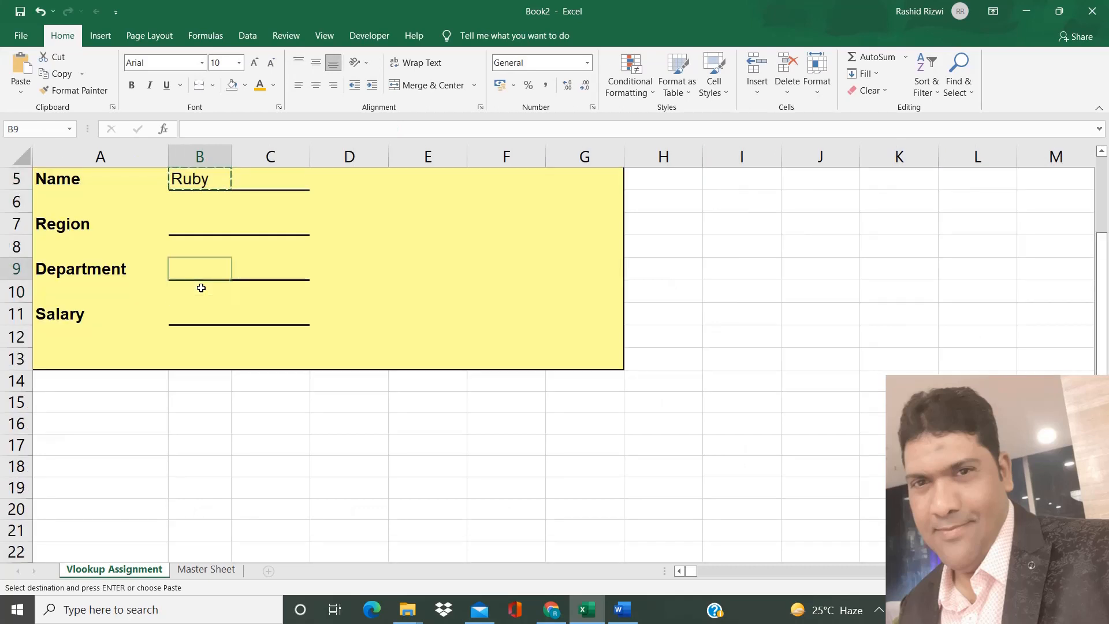
pyautogui.press('Down')
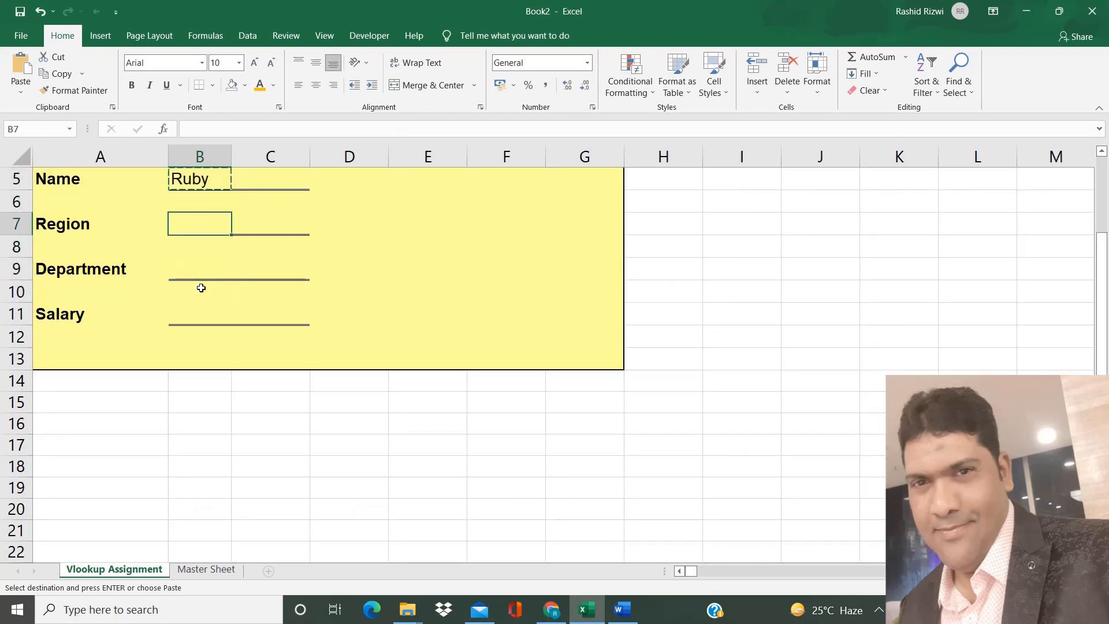
pyautogui.hotkey('ctrl', 'v')
pyautogui.press('Down')
pyautogui.press('Down')
pyautogui.hotkey('ctrl', 'v')
pyautogui.press('Down')
pyautogui.press('Down')
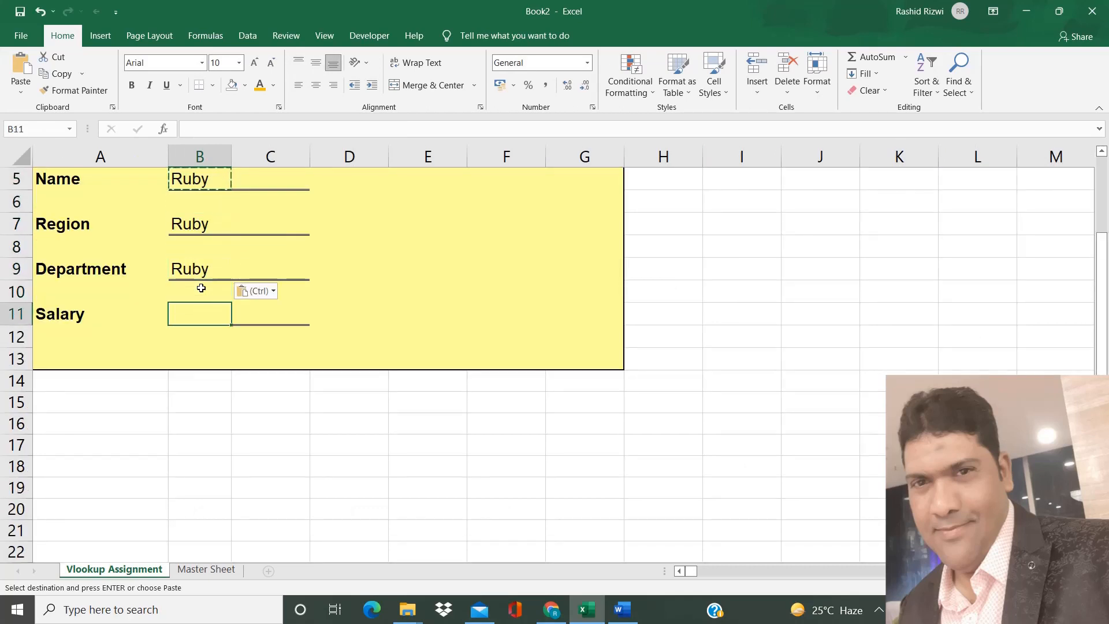
pyautogui.hotkey('ctrl', 'v')
pyautogui.press('Up')
pyautogui.press('Up')
pyautogui.hotkey('ctrl', 'Home')
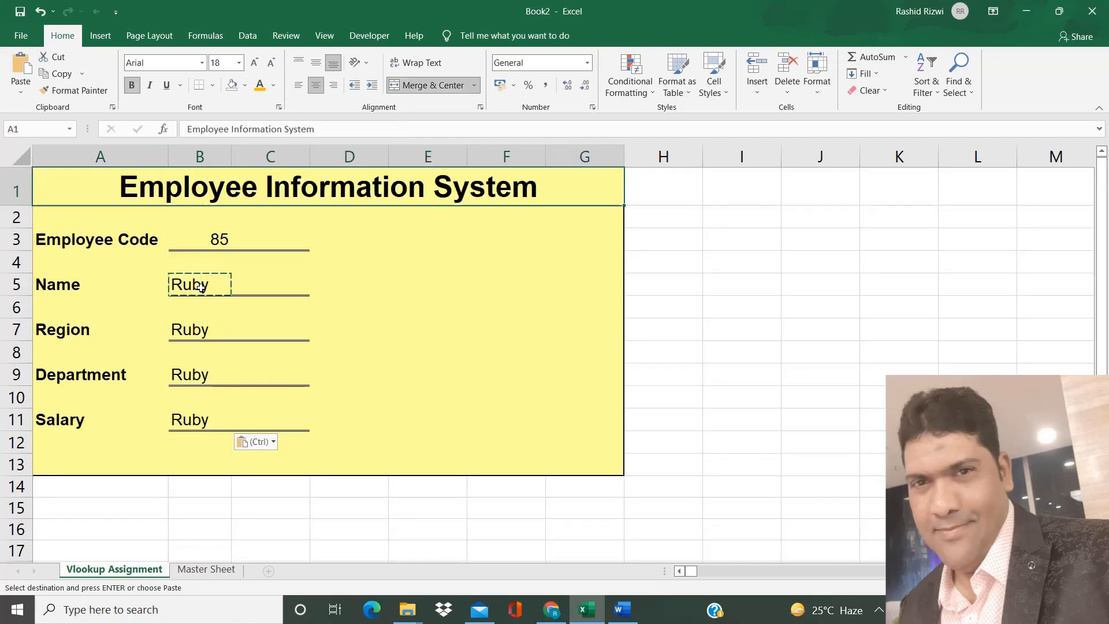
# Step: Change the column index number in the Region formula in B7 to 5
pyautogui.doubleClick(192, 332)
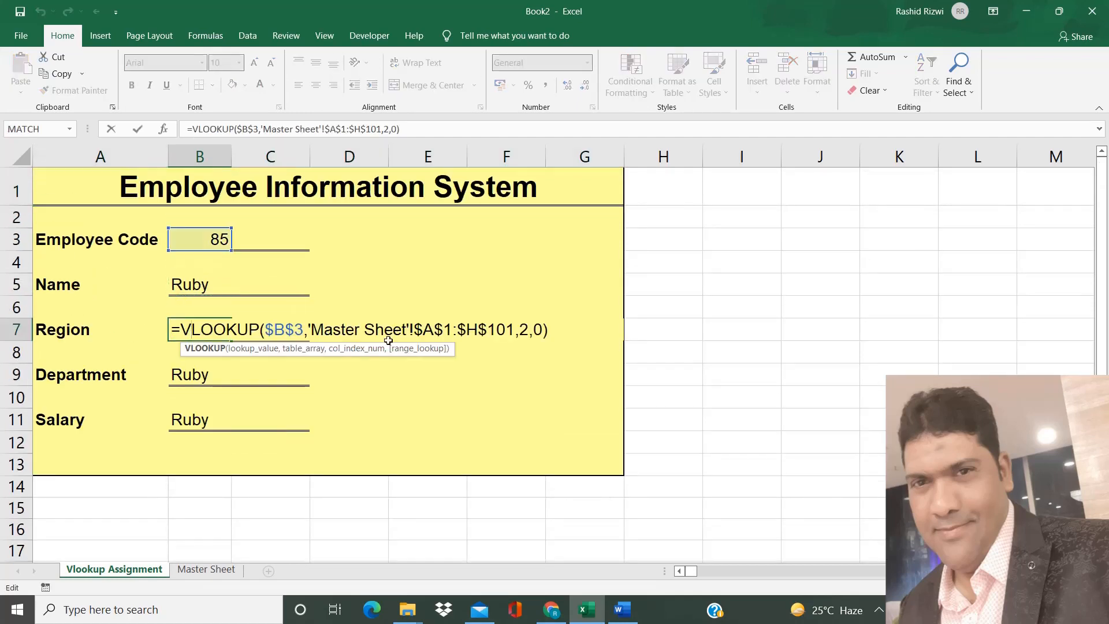
pyautogui.click(529, 327)
pyautogui.press('BackSpace')
pyautogui.write('5')
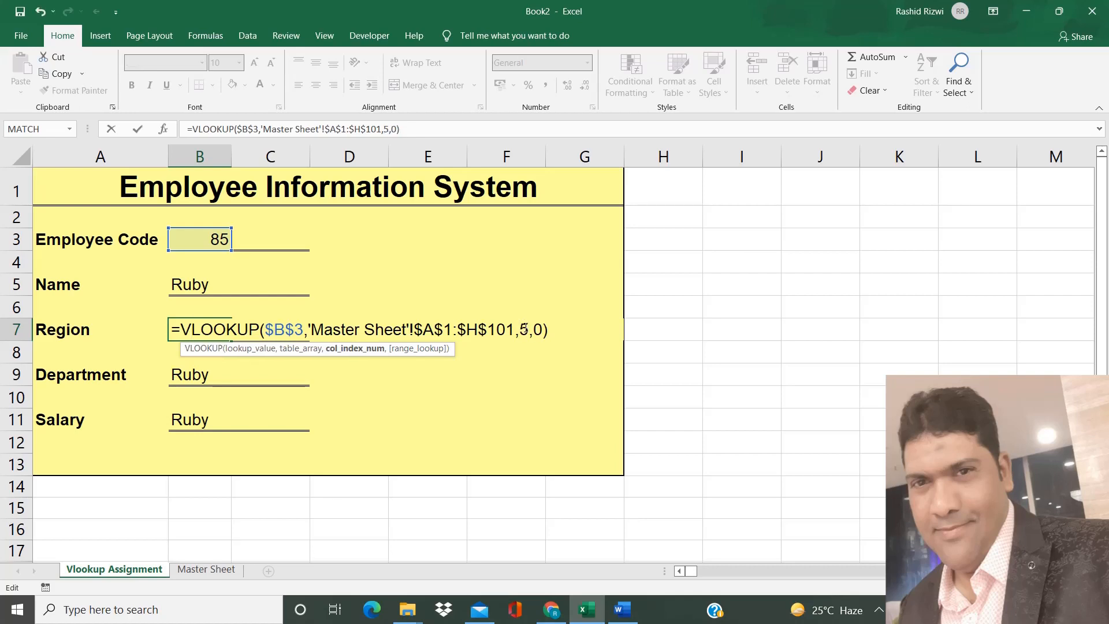
pyautogui.press('Return')
# Step: Change the column index number in the Department formula in B9 to 4
pyautogui.doubleClick(182, 382)
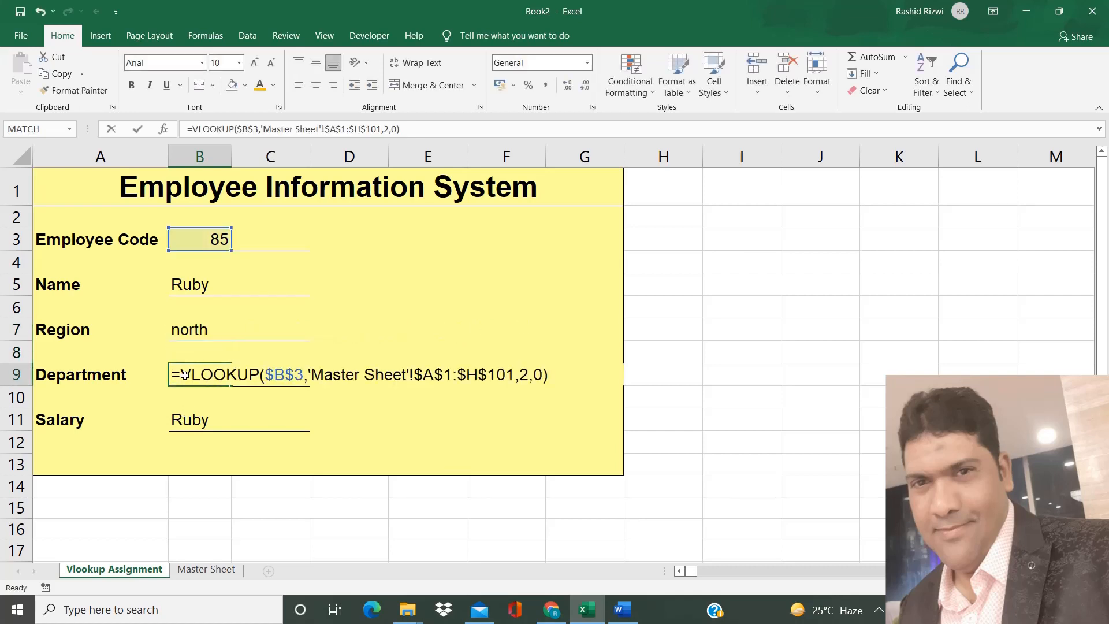
pyautogui.click(528, 374)
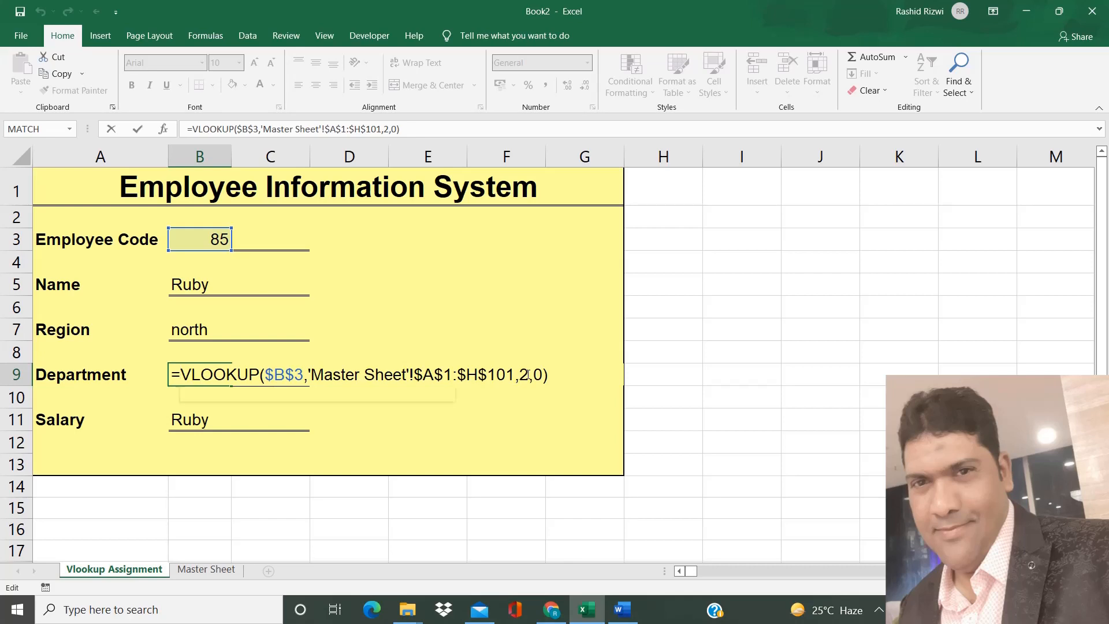
pyautogui.press('BackSpace')
pyautogui.write('4')
pyautogui.press('Return')
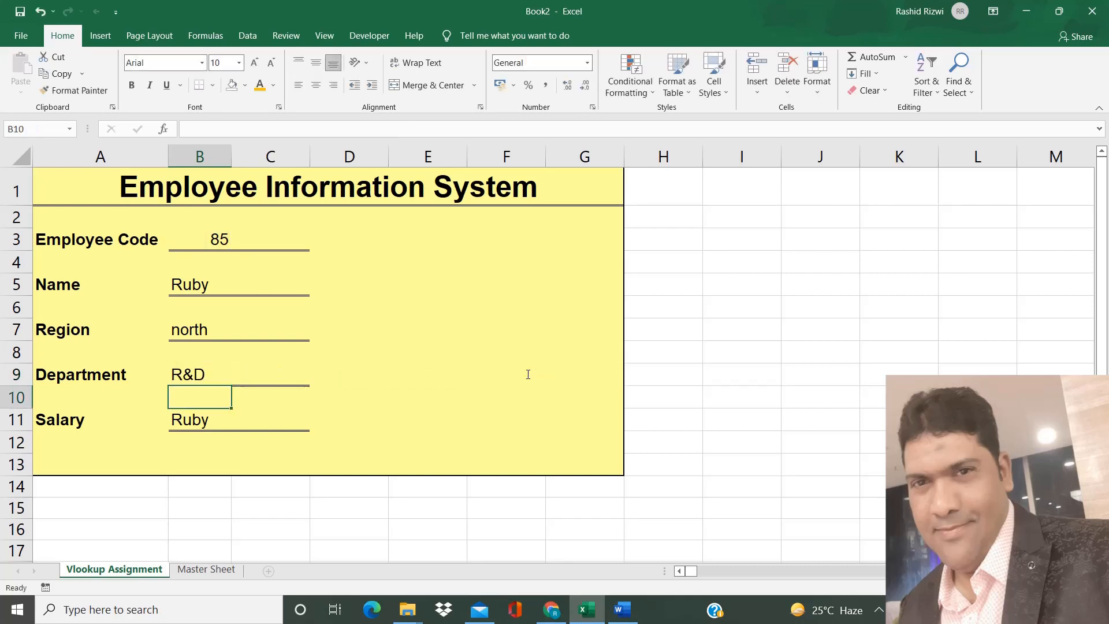
# Step: Change the column index number in the Salary formula in B11 to 6
pyautogui.doubleClick(198, 420)
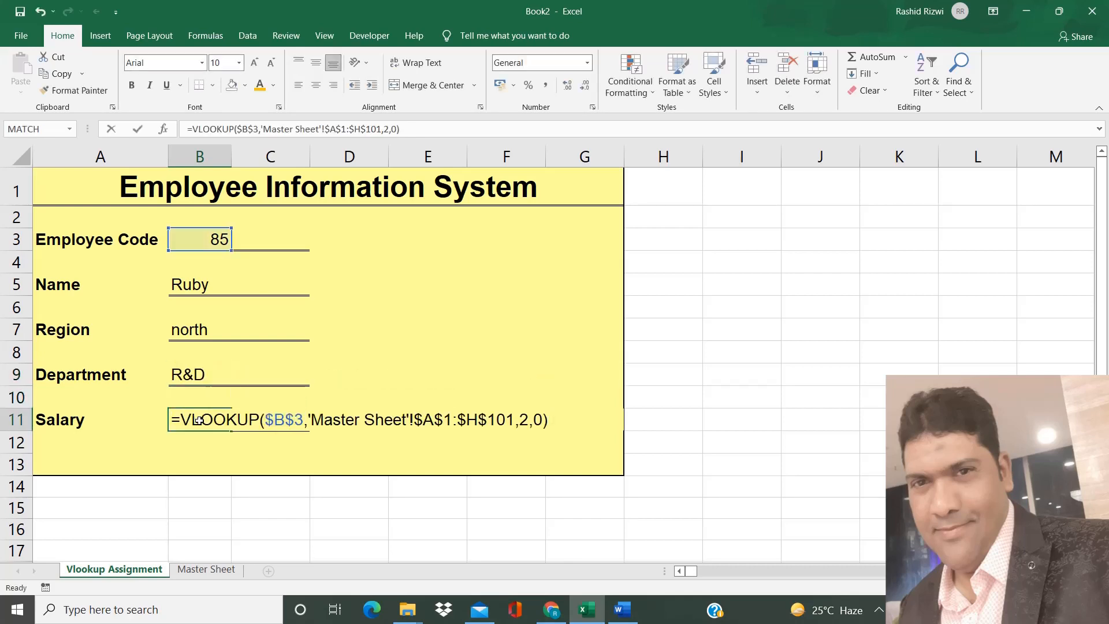
pyautogui.click(525, 418)
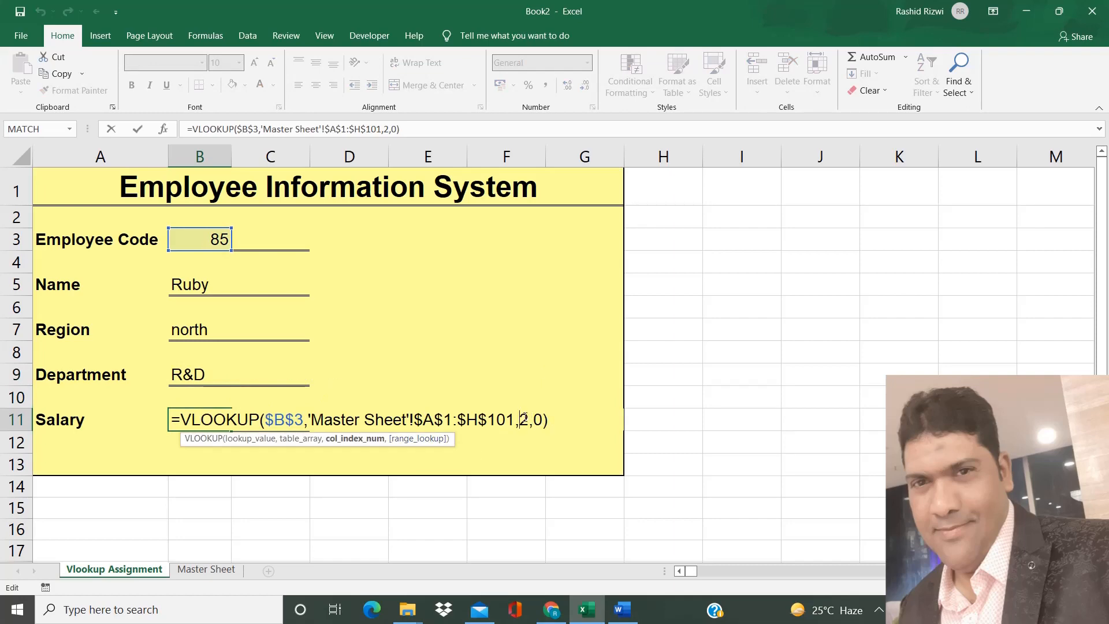
pyautogui.press('BackSpace')
pyautogui.write('6')
pyautogui.press('Return')
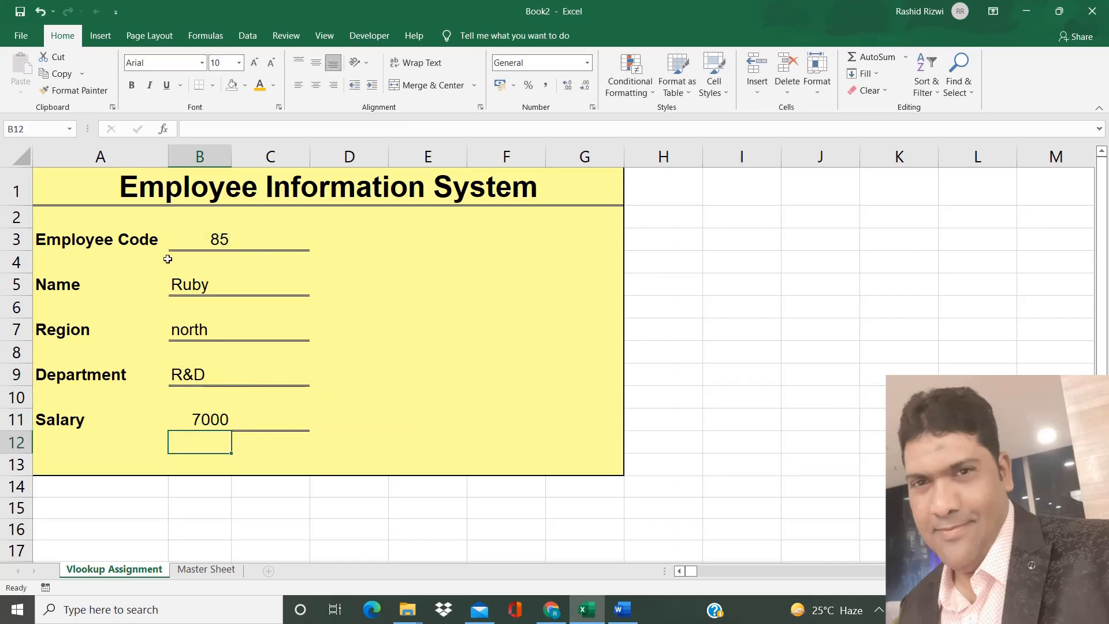
# Step: Enter 34 as the employee code in B3 to test all four lookup fields
pyautogui.click(218, 243)
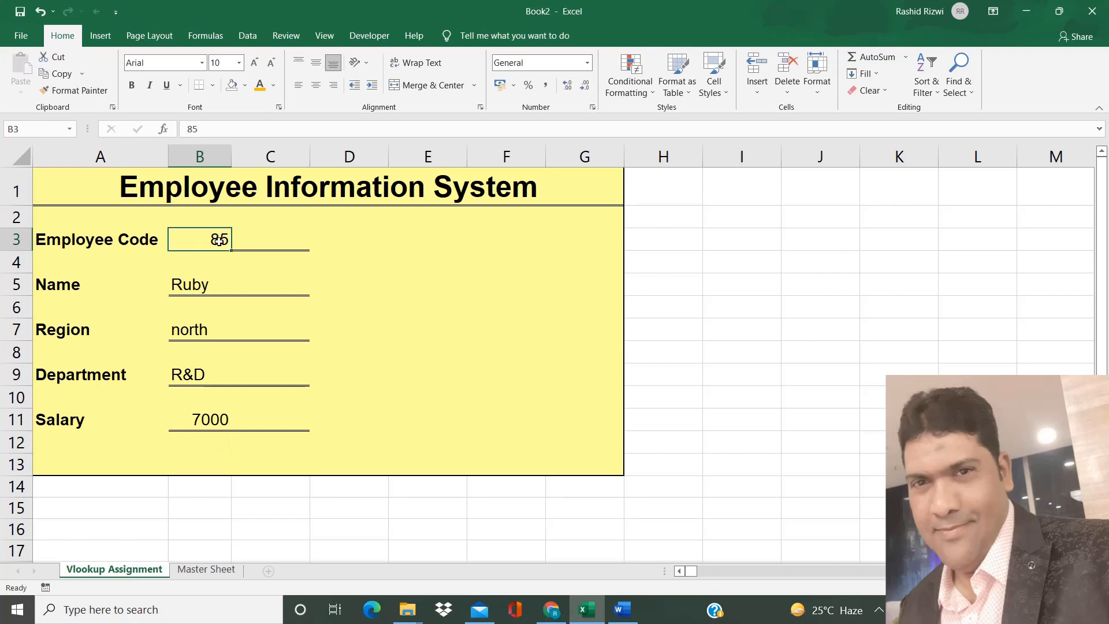
pyautogui.write('89')
pyautogui.press('BackSpace')
pyautogui.press('BackSpace')
pyautogui.write('34')
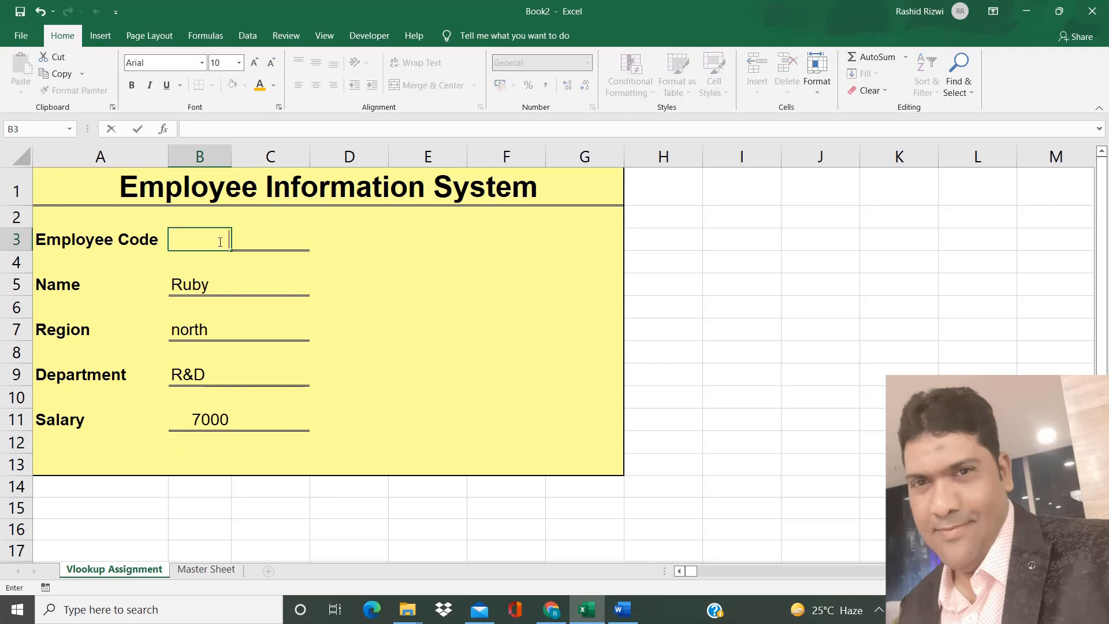
pyautogui.press('Return')
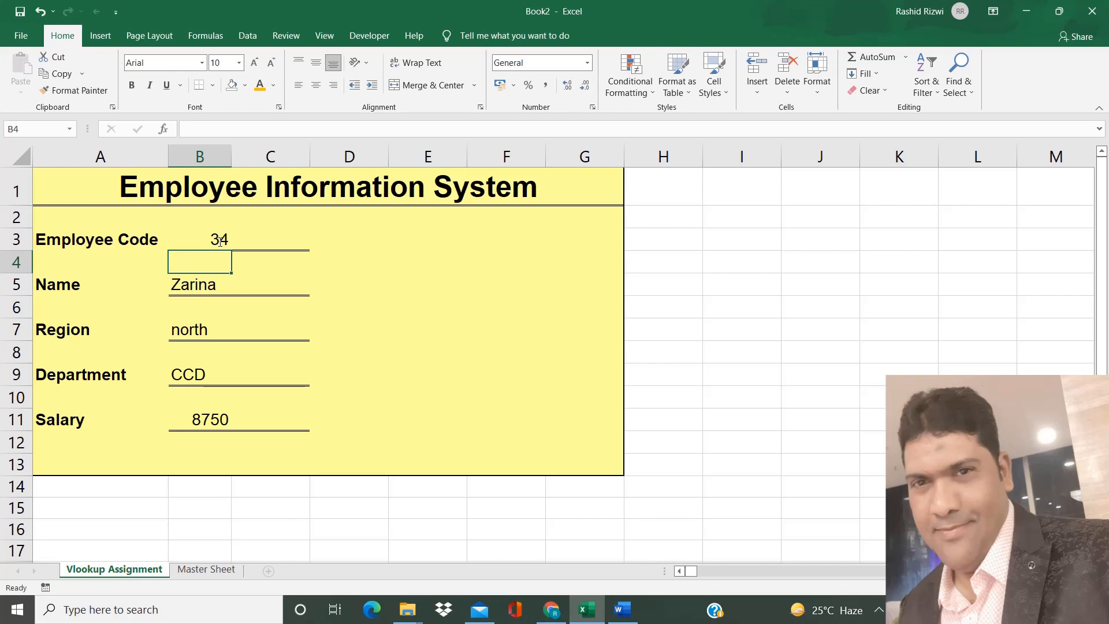
# Step: Insert an empty column before Last Name on the Master Sheet and undo the insertion
pyautogui.click(197, 572)
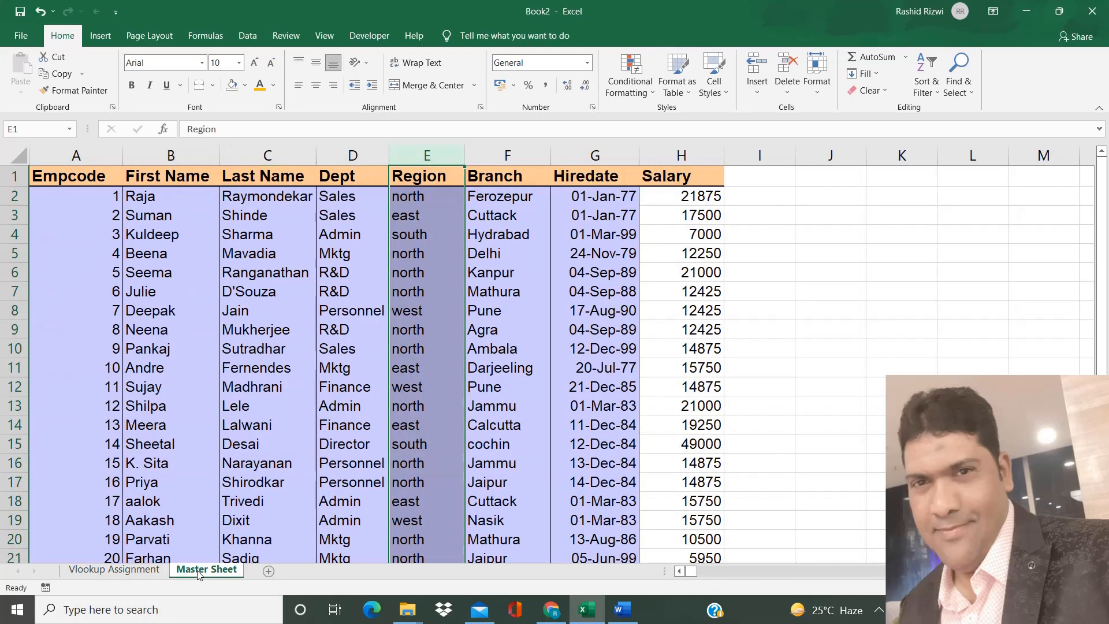
pyautogui.click(267, 292)
pyautogui.click(242, 151)
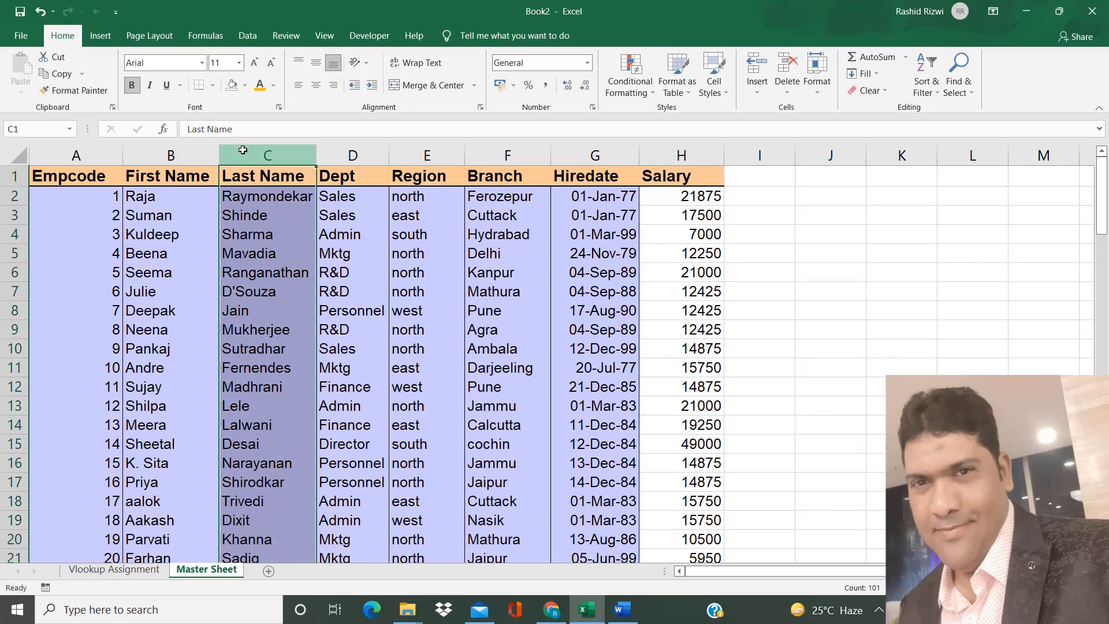
pyautogui.hotkey('ctrl', 'shift', '+')
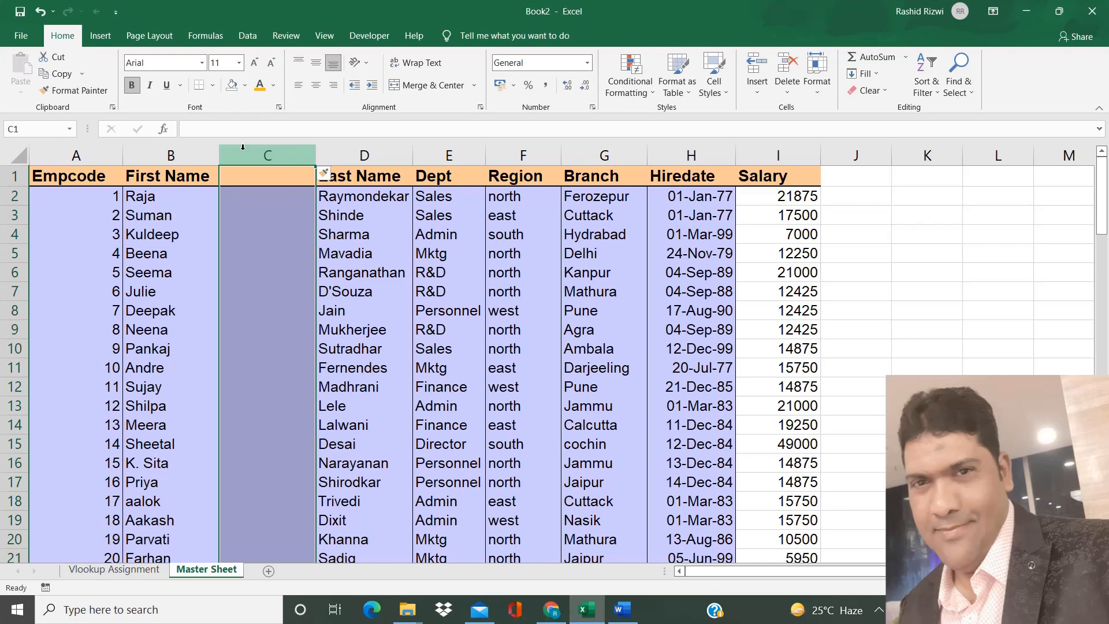
pyautogui.hotkey('ctrl', 'z')
# Step: Insert a column headed Depcode before First Name on the Master Sheet and delete that column again
pyautogui.click(162, 146)
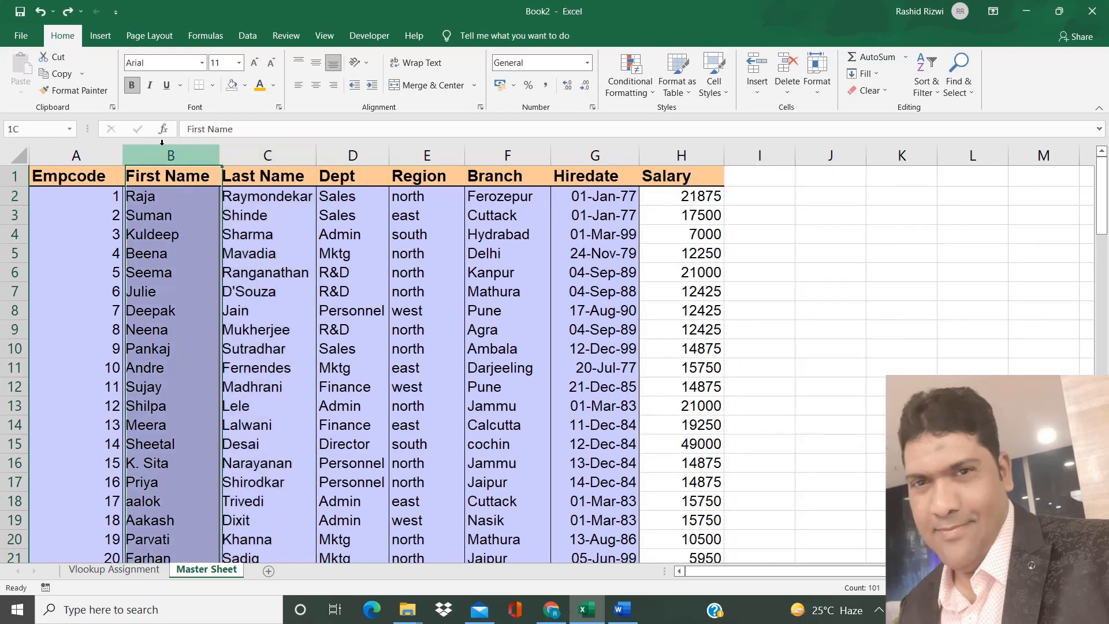
pyautogui.hotkey('ctrl', 'shift', '+')
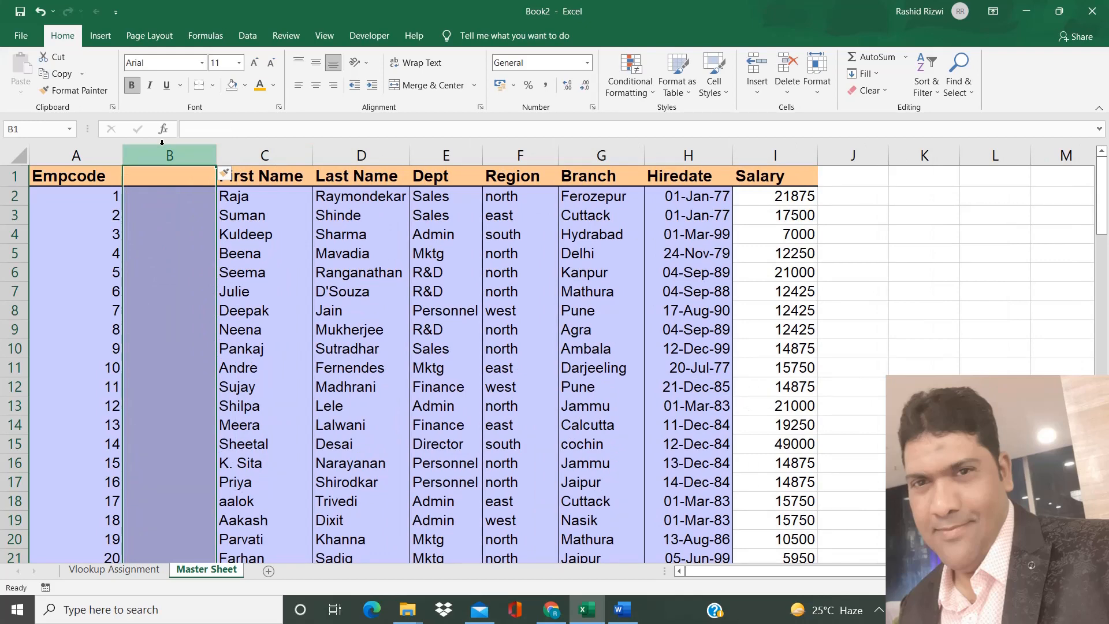
pyautogui.click(166, 176)
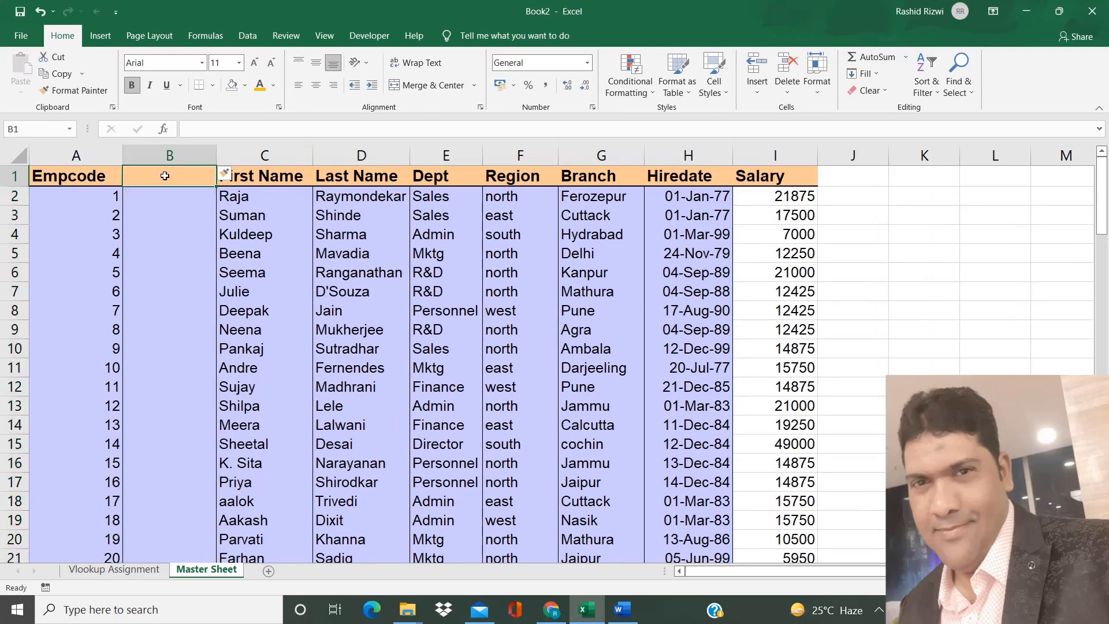
pyautogui.write('dEPCODE')
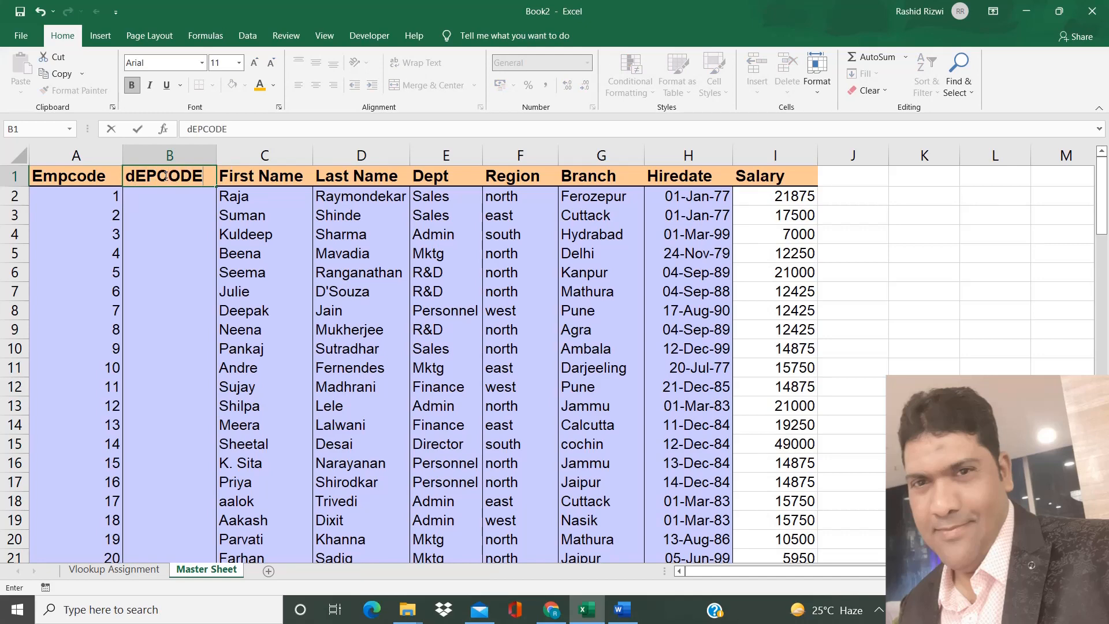
pyautogui.press('Return')
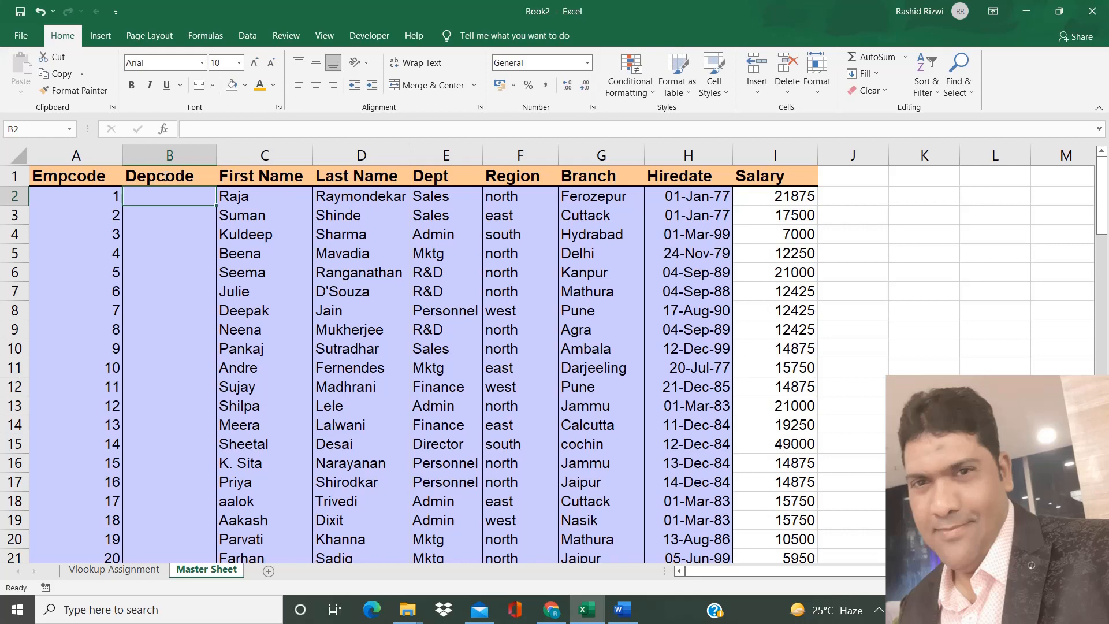
pyautogui.click(177, 154)
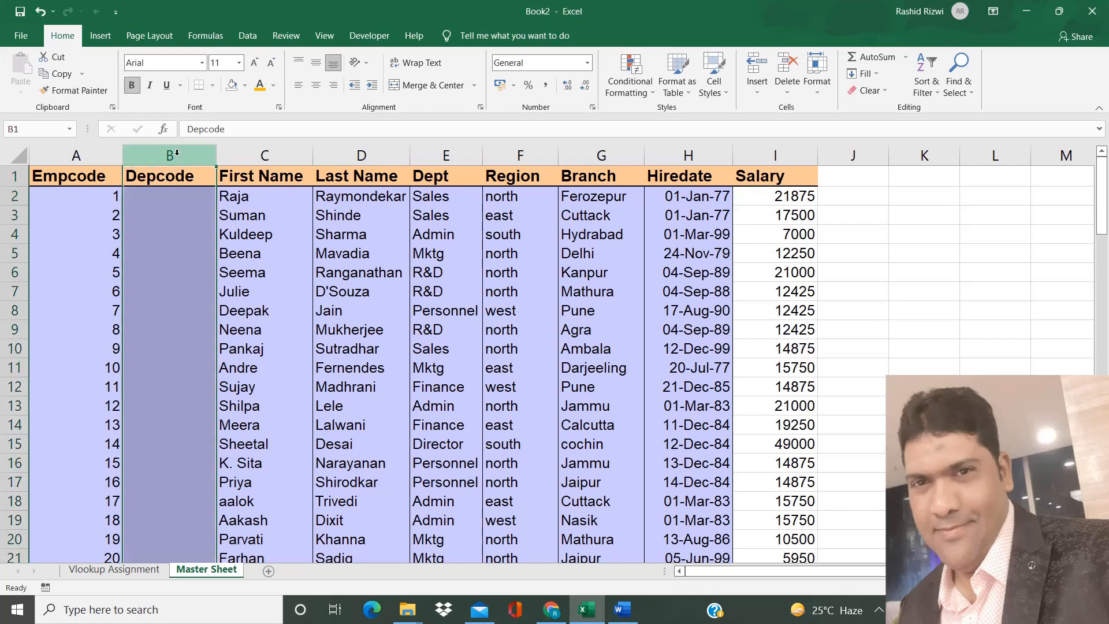
pyautogui.hotkey('ctrl', '-')
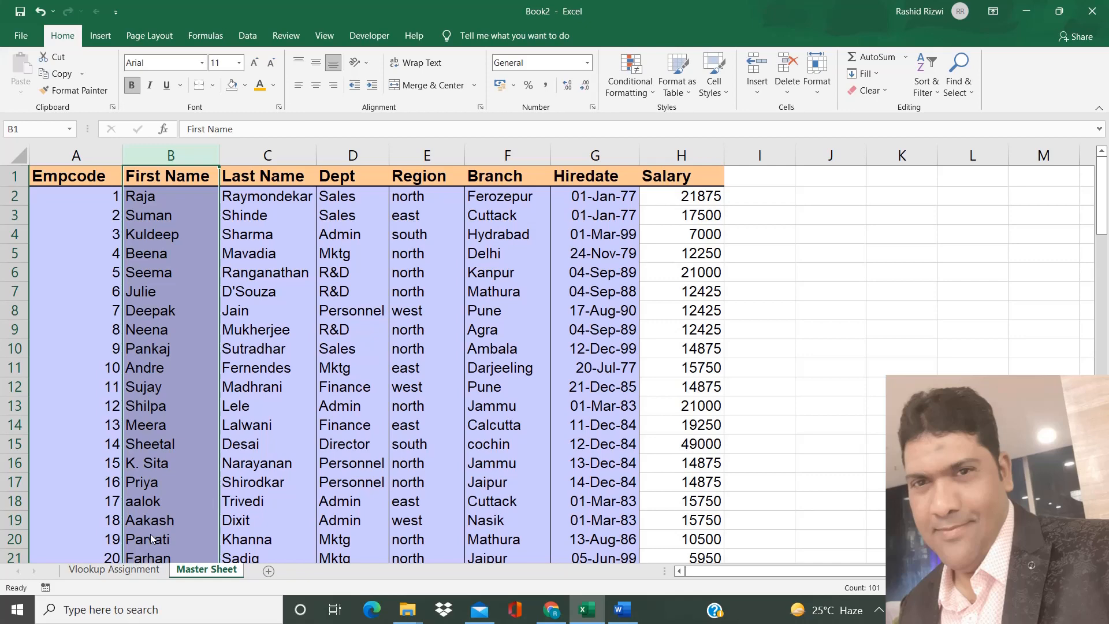
# Step: Review the VLOOKUP formula in the Name cell B5 on the Vlookup Assignment sheet, leaving it unedited
pyautogui.click(106, 570)
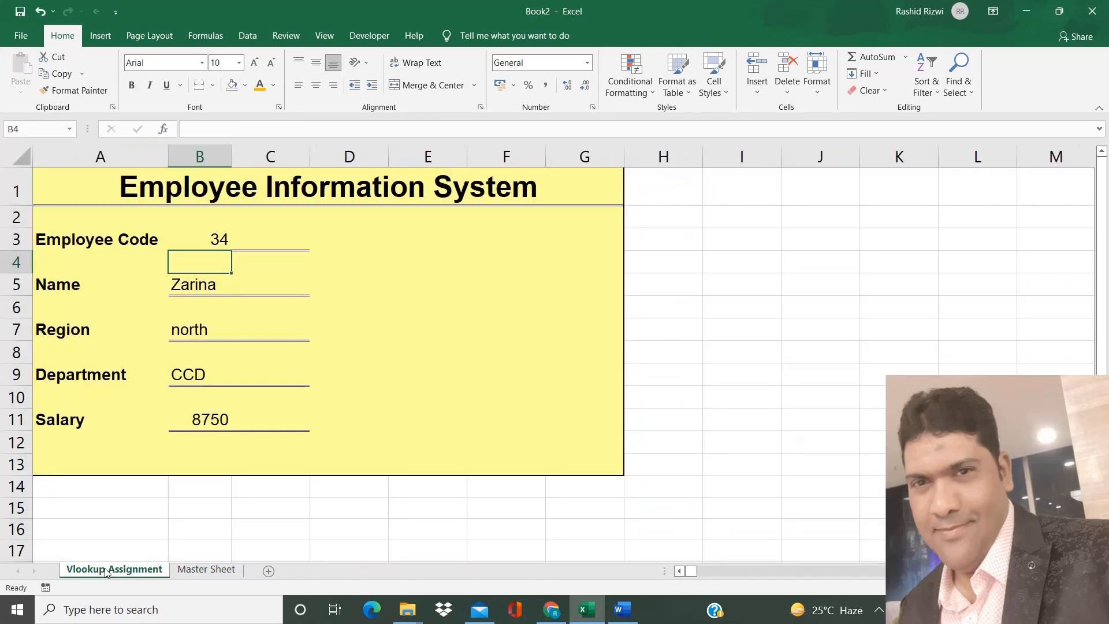
pyautogui.doubleClick(186, 285)
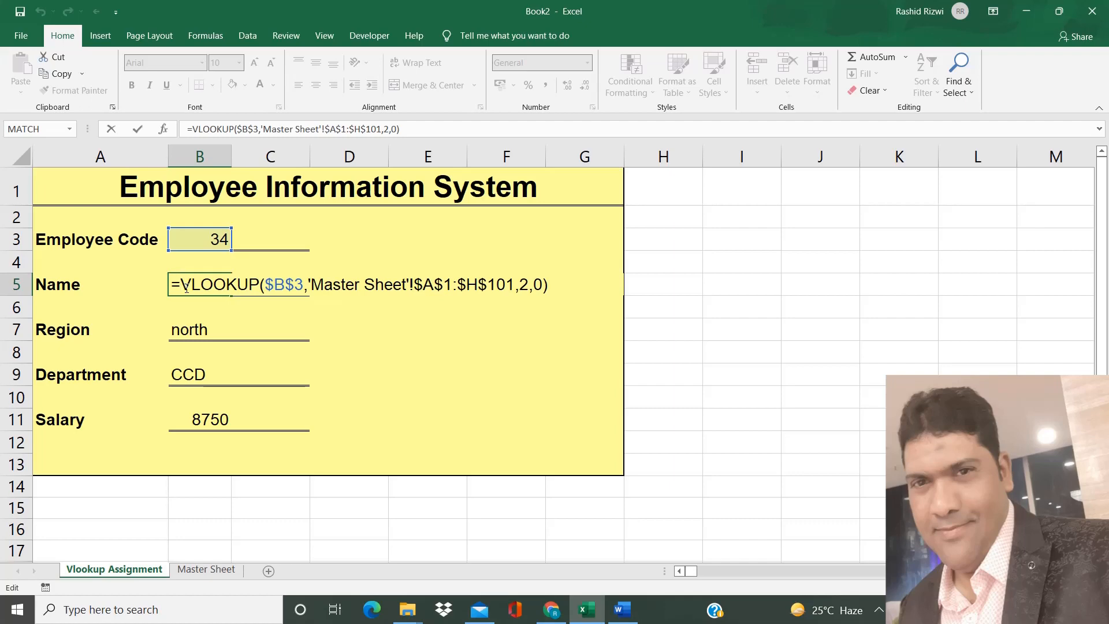
pyautogui.press('Return')
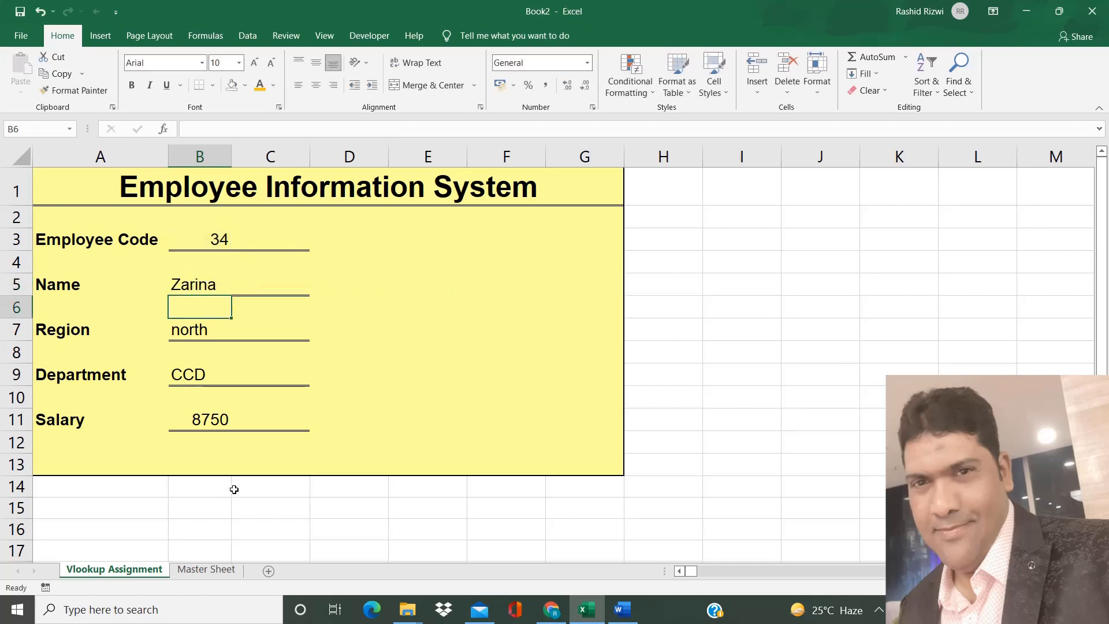
# Step: Test how an empty column inserted before First Name on the Master Sheet affects the form's lookups, and undo the insertion
pyautogui.click(208, 569)
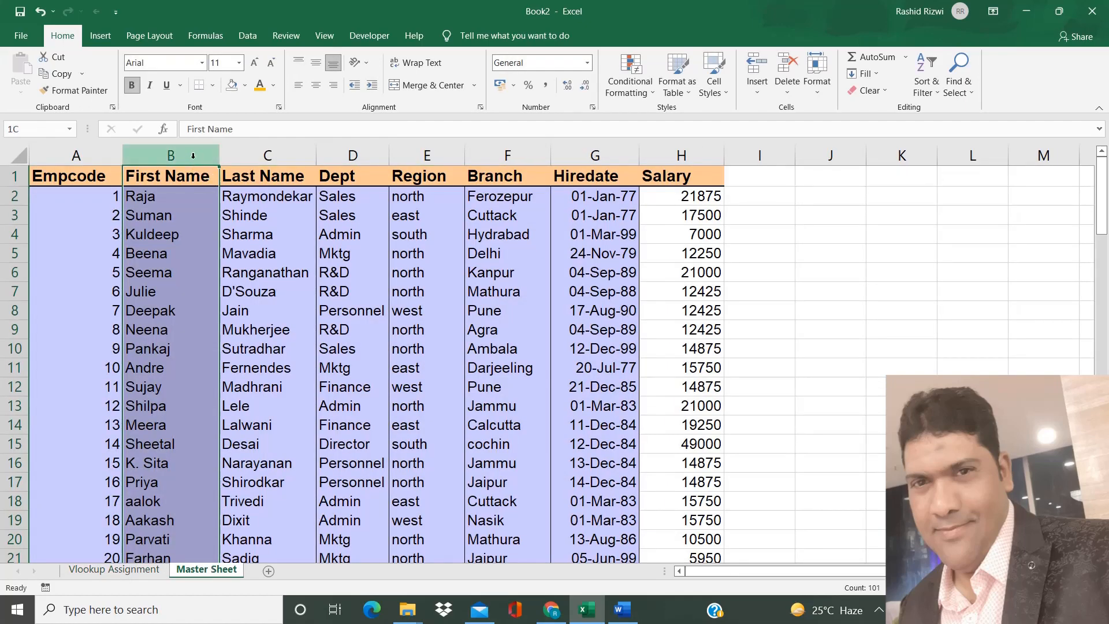
pyautogui.hotkey('ctrl', 'shift', '+')
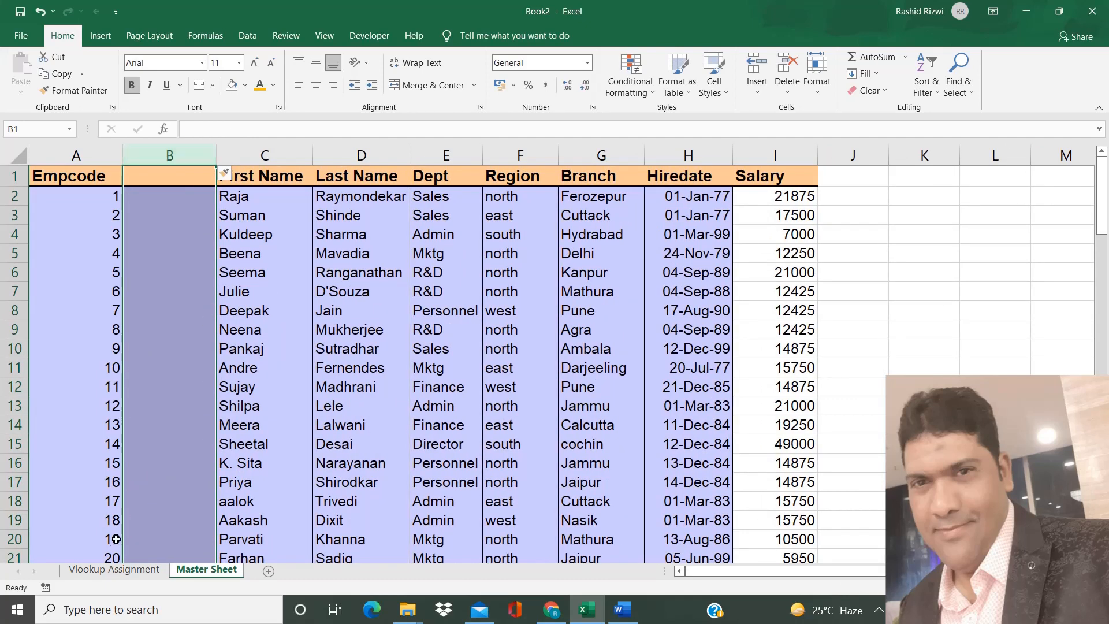
pyautogui.click(116, 570)
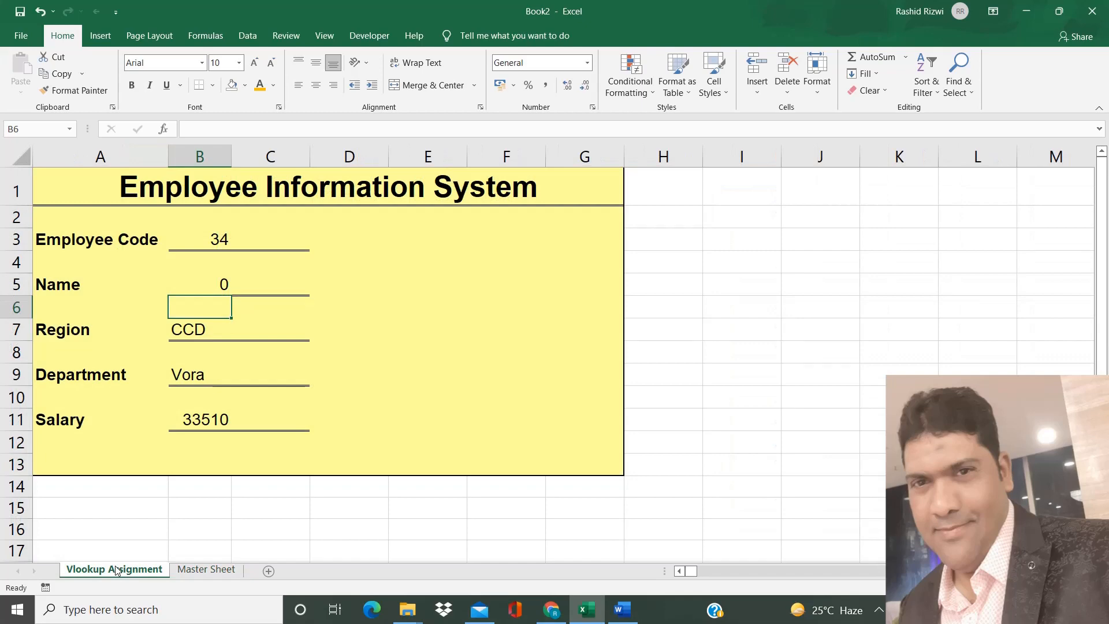
pyautogui.click(206, 570)
pyautogui.click(190, 280)
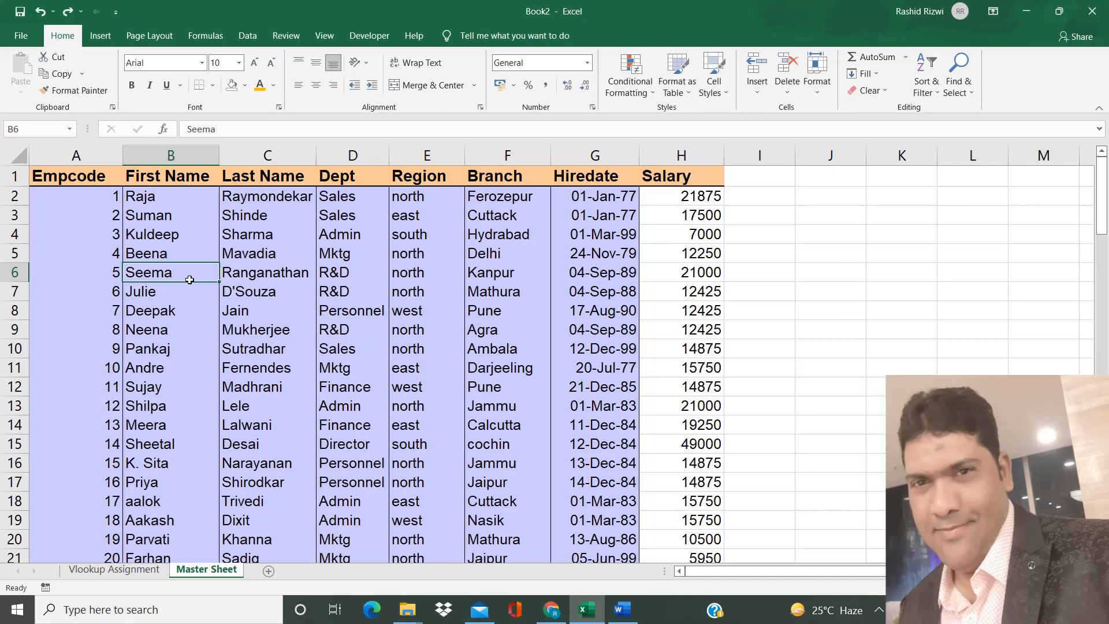
pyautogui.click(137, 570)
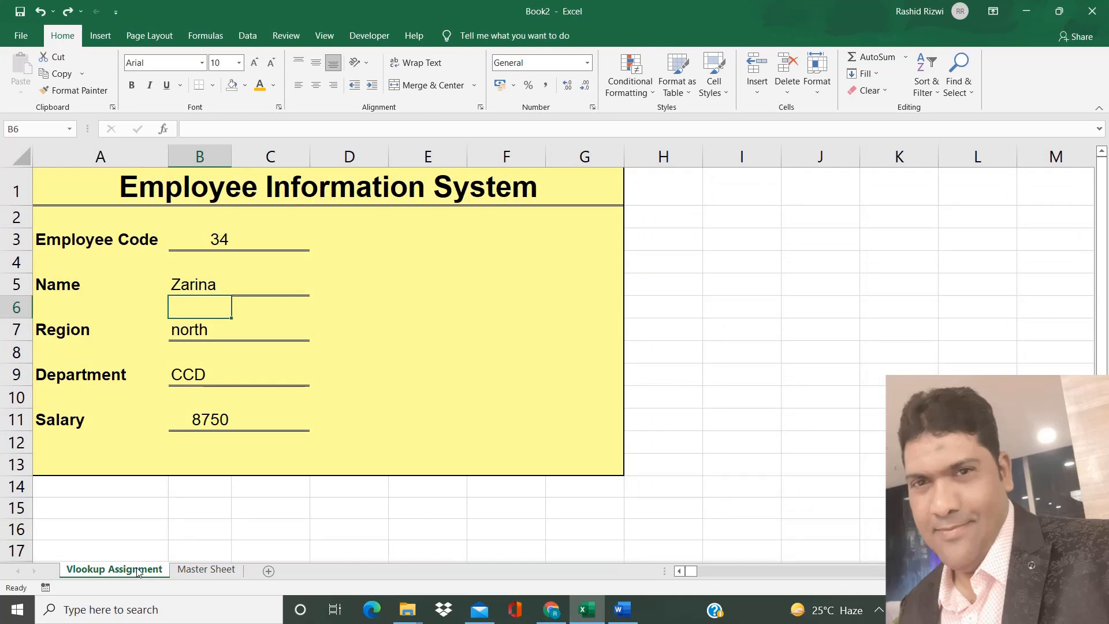
# Step: Copy the Name lookup formula from B5 into C5 on the Vlookup Assignment sheet
pyautogui.click(195, 286)
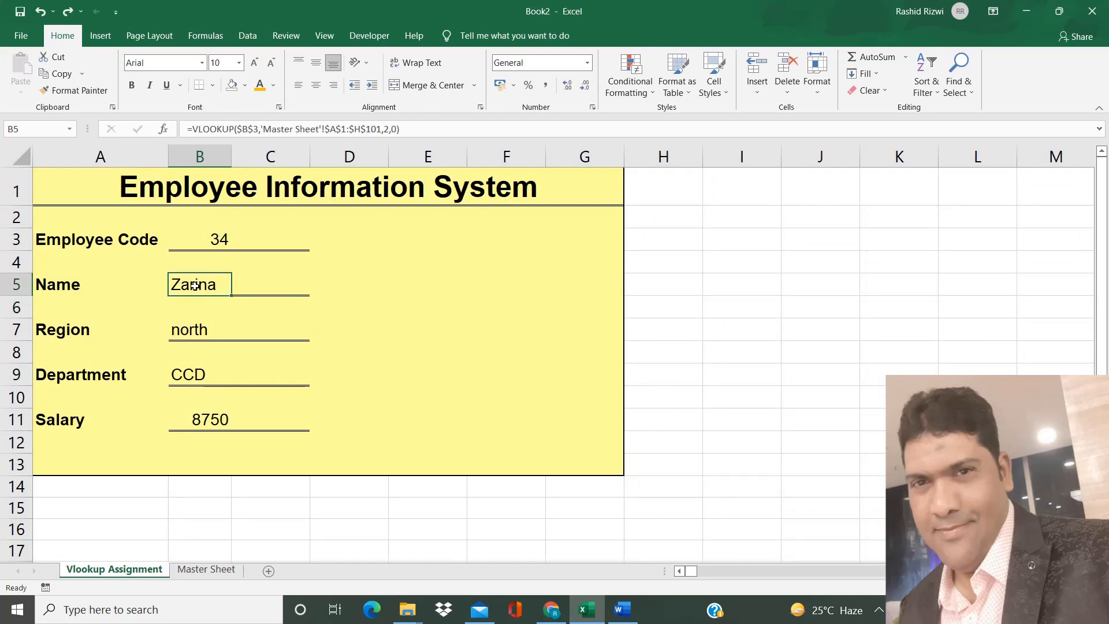
pyautogui.click(294, 285)
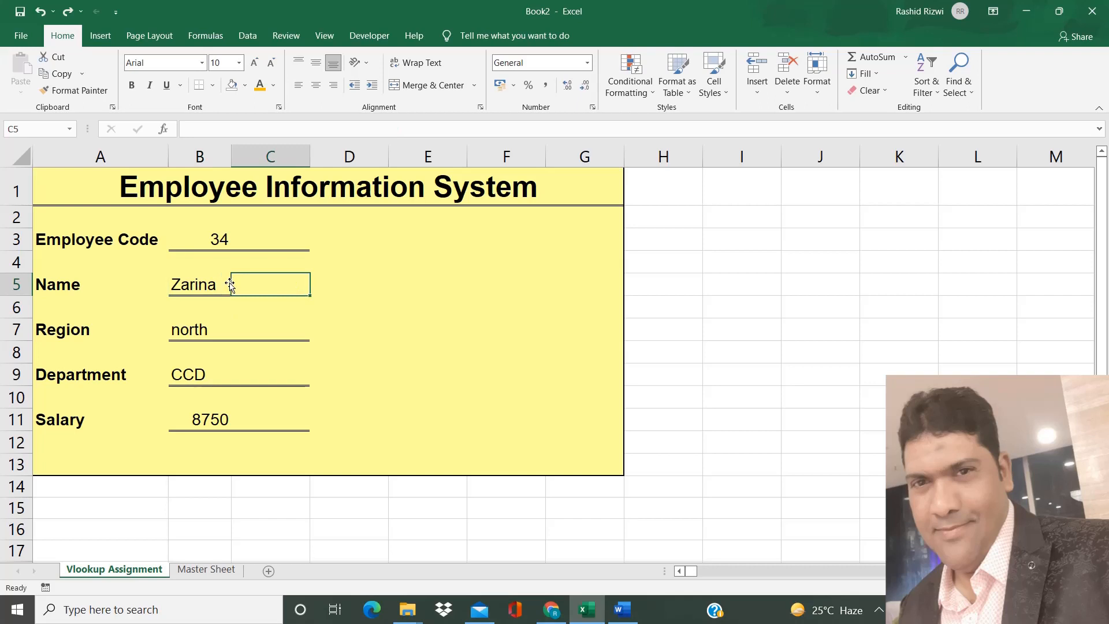
pyautogui.click(195, 286)
pyautogui.hotkey('ctrl', 'c')
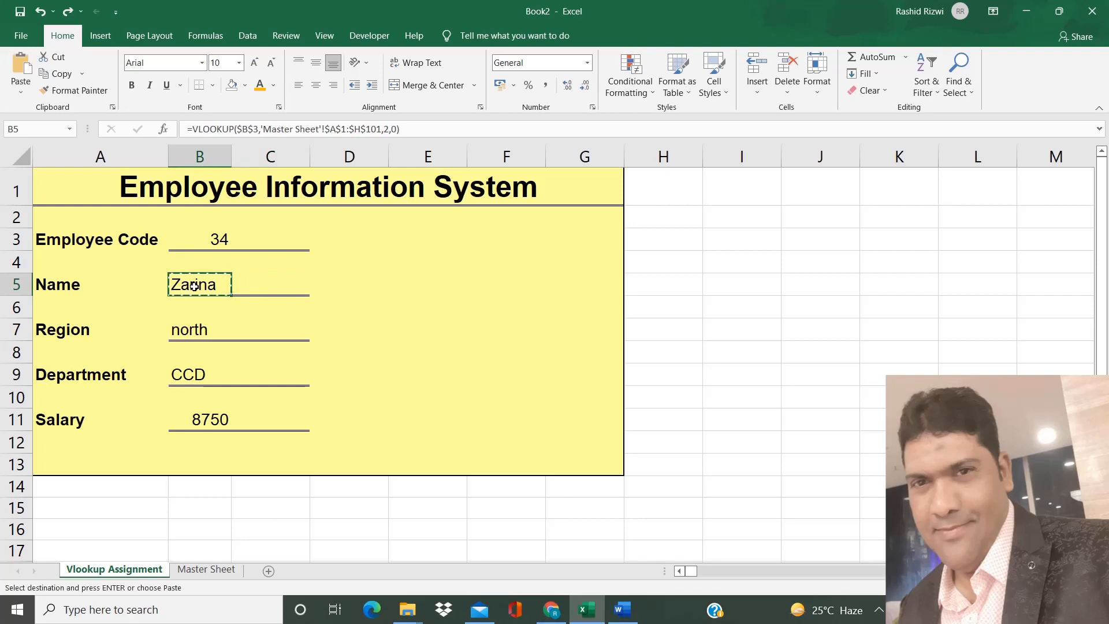
pyautogui.press('Right')
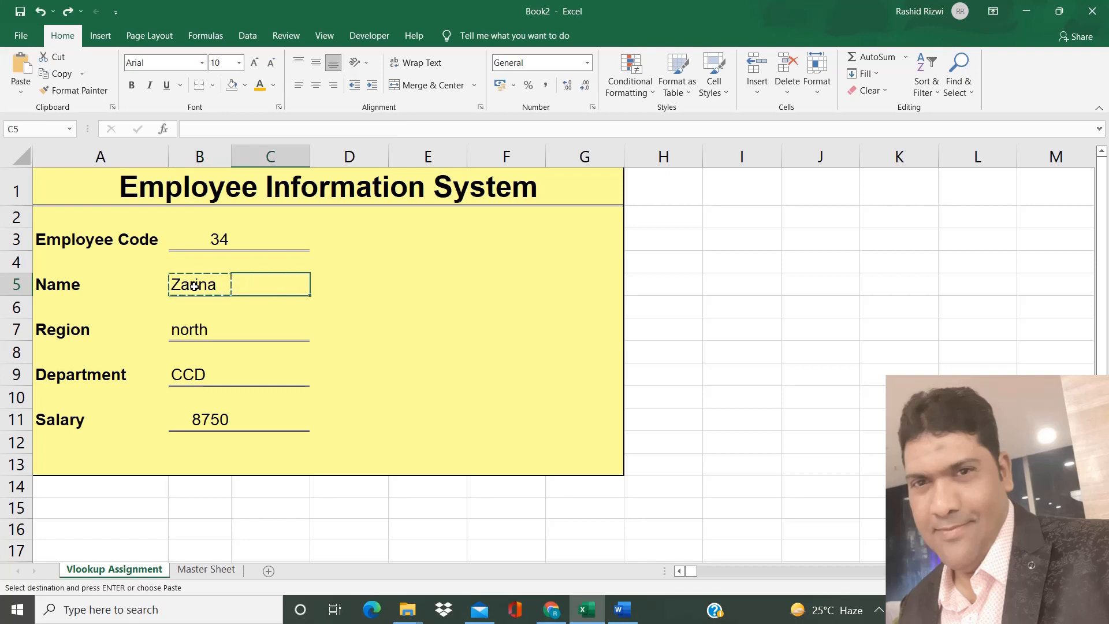
pyautogui.hotkey('ctrl', 'v')
# Step: Change the column index number in the C5 formula to 3 to return the last name
pyautogui.doubleClick(298, 284)
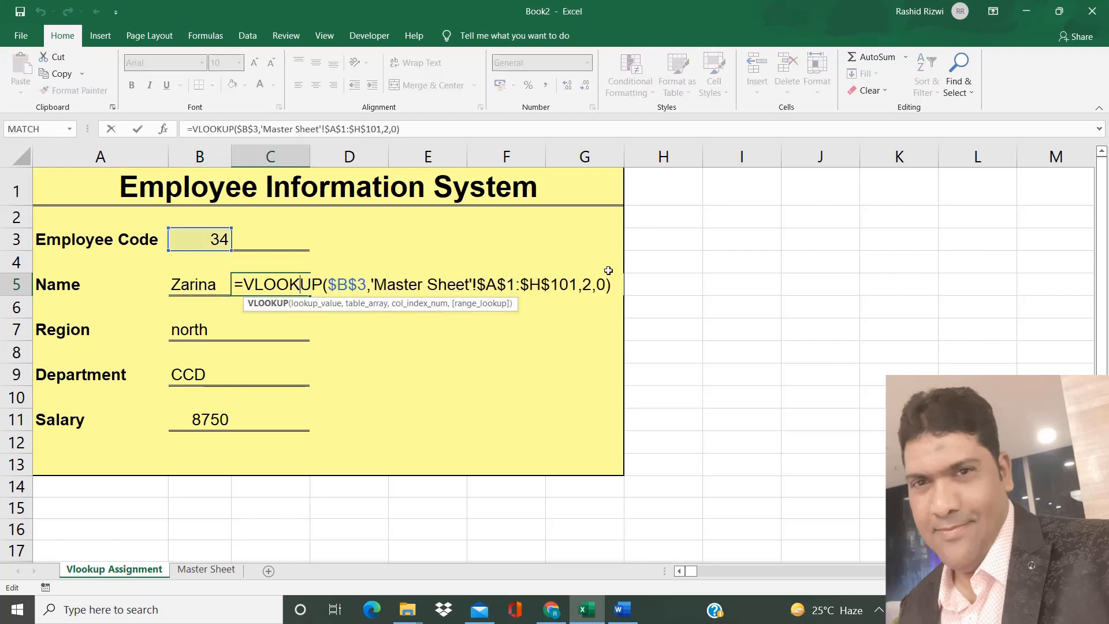
pyautogui.click(586, 284)
pyautogui.press('Delete')
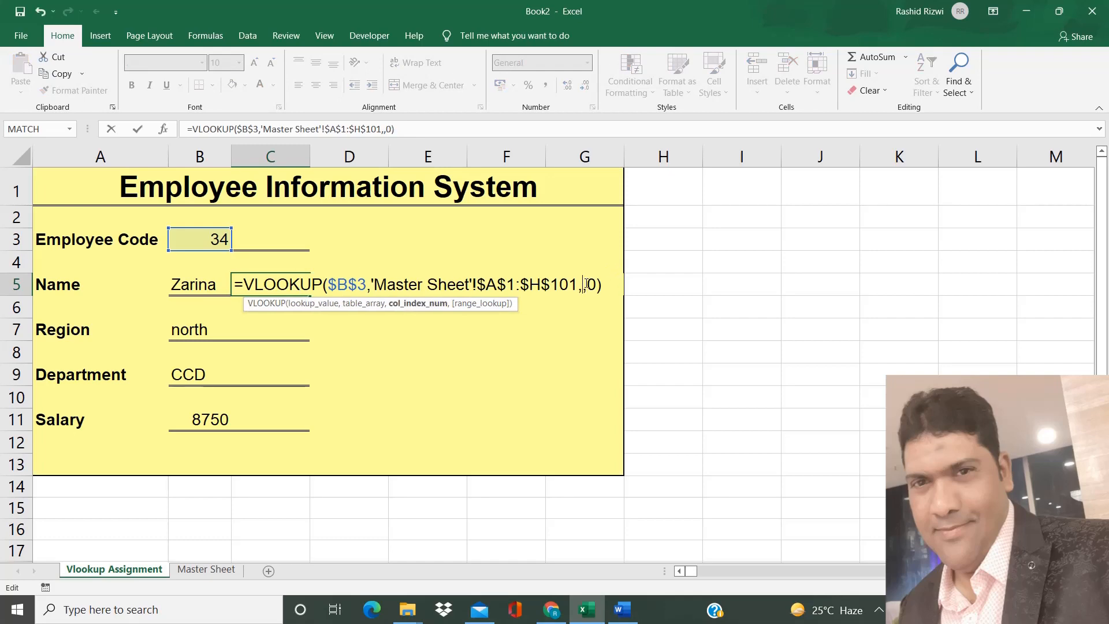
pyautogui.write('3')
pyautogui.press('Return')
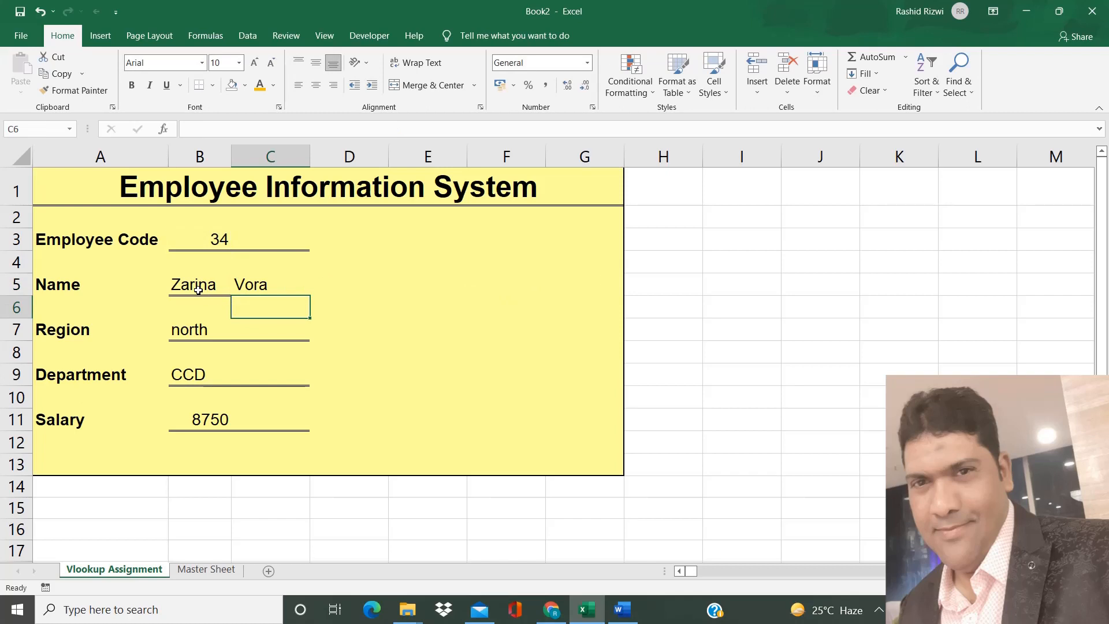
# Step: Clear the last-name lookup formula from C5
pyautogui.click(267, 291)
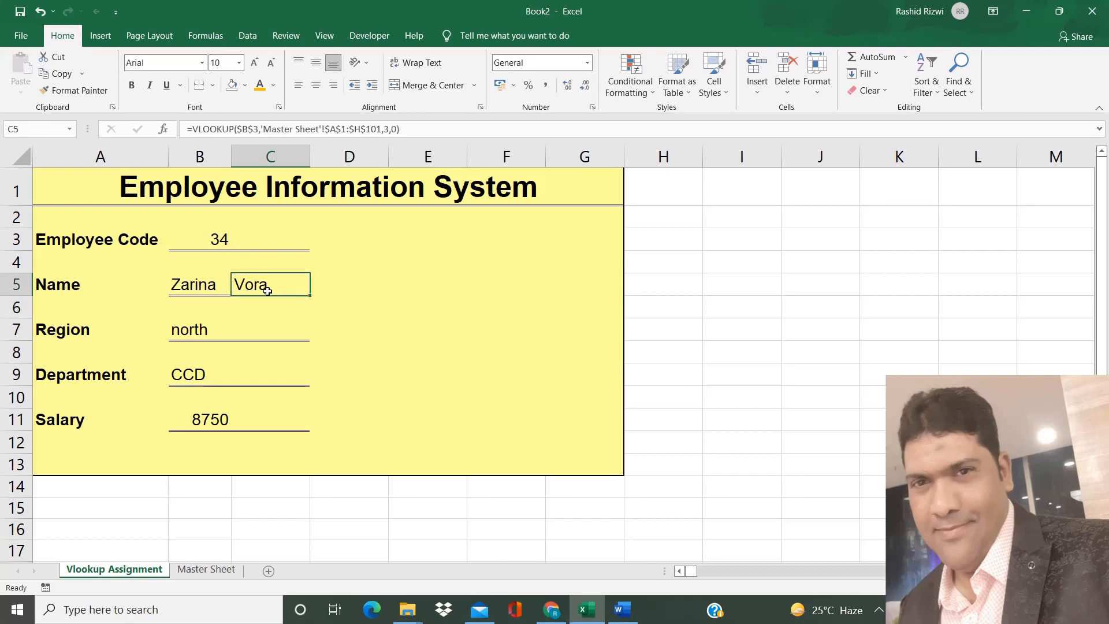
pyautogui.press('Delete')
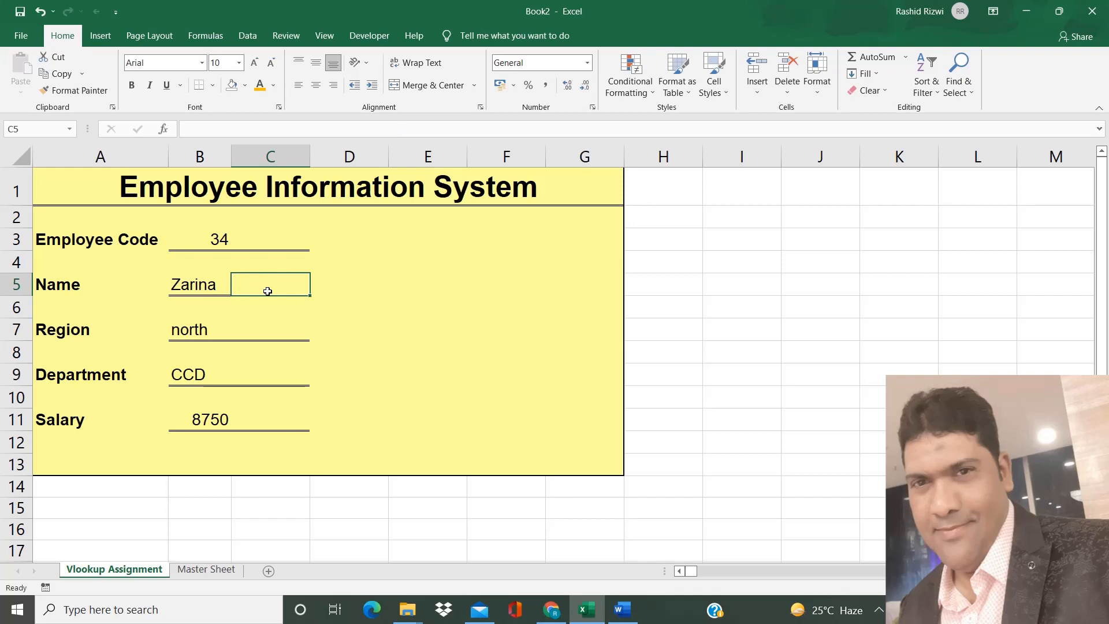
# Step: Check the Master Sheet, try the out-of-range employee code 789997655 in B3, and cancel the entry
pyautogui.click(225, 238)
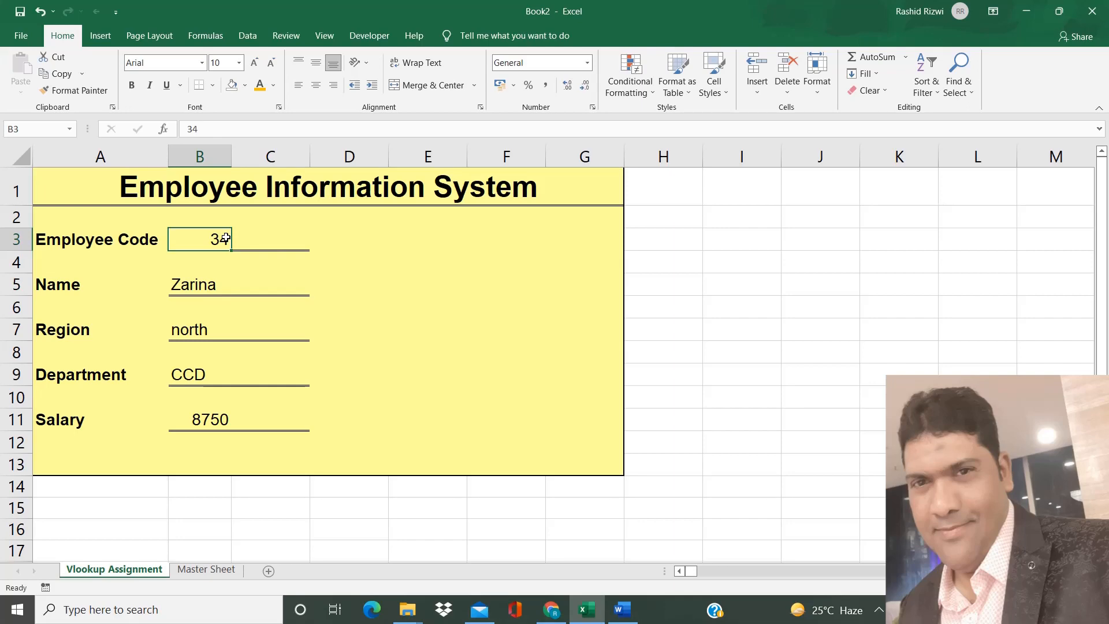
pyautogui.click(197, 571)
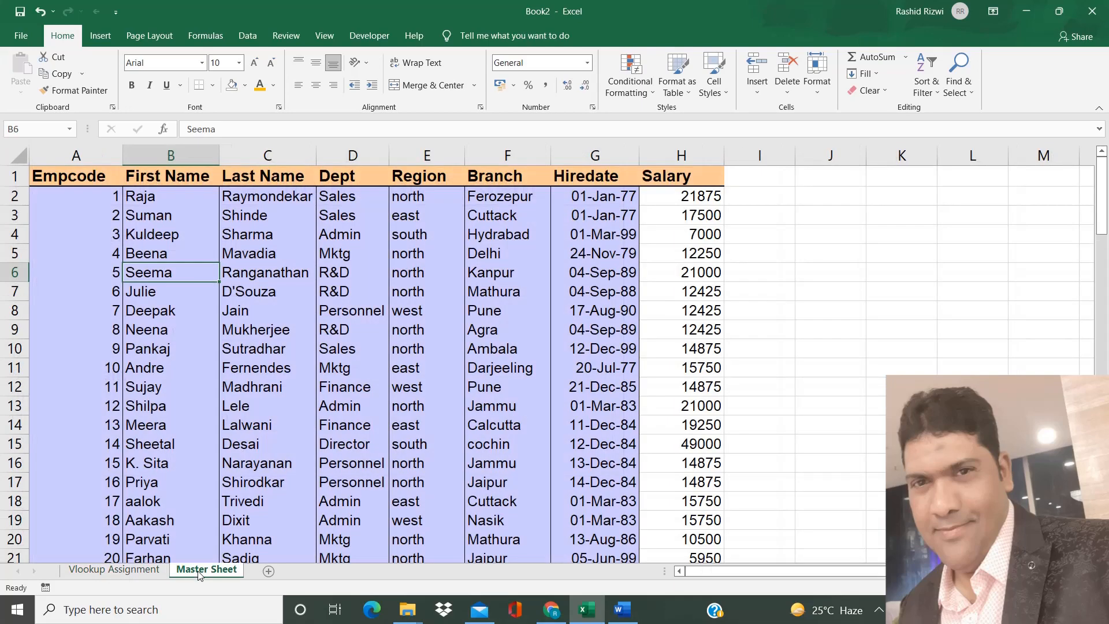
pyautogui.click(115, 570)
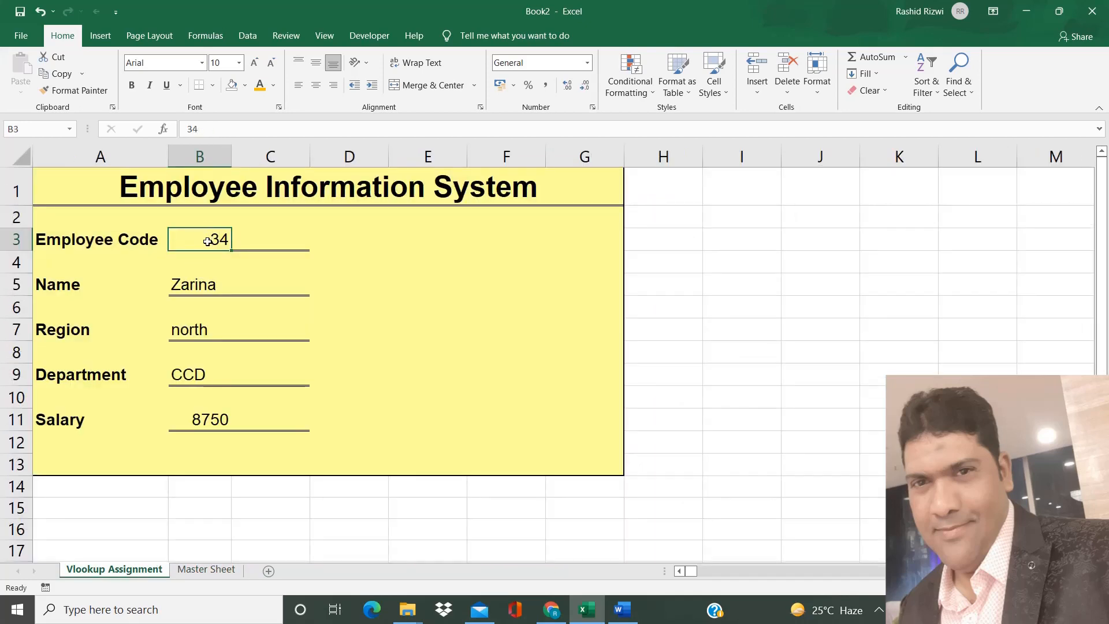
pyautogui.write('7')
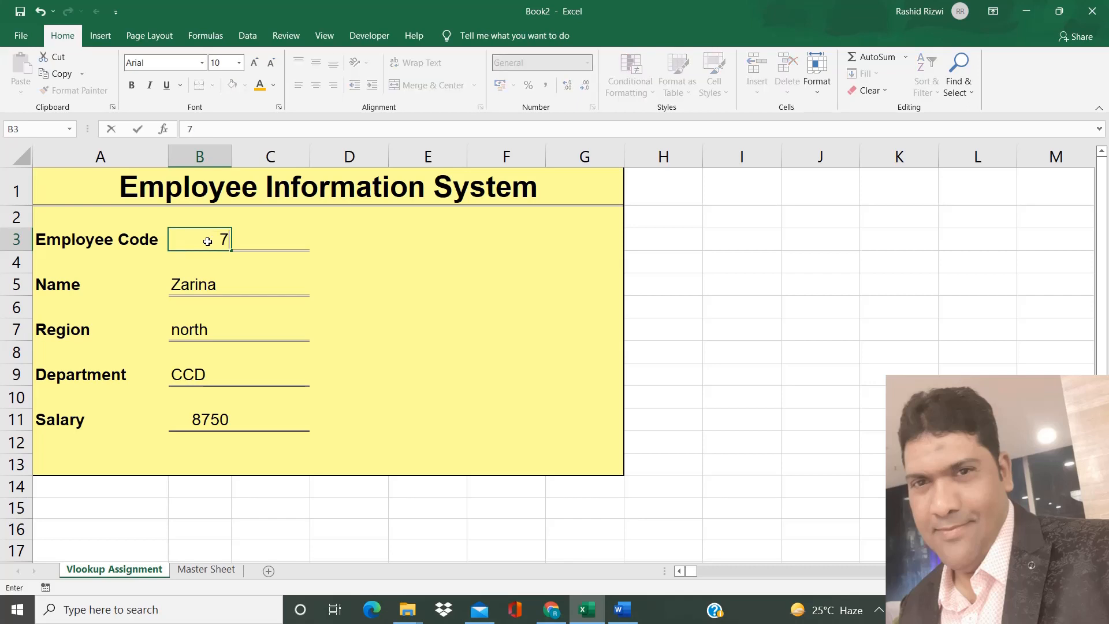
pyautogui.write('89997655')
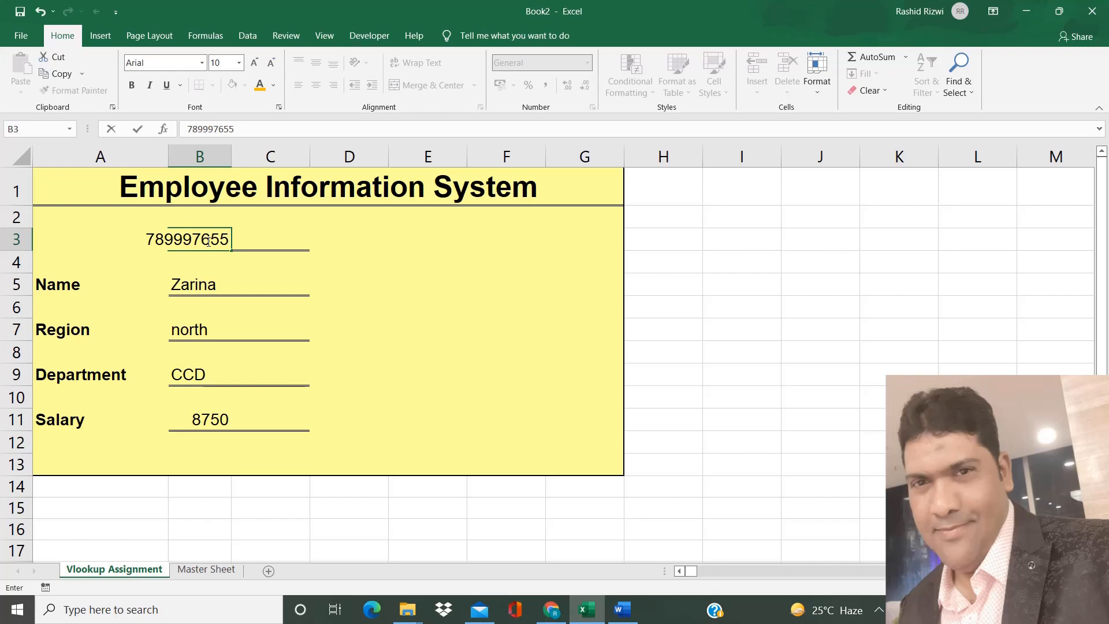
pyautogui.press('Escape')
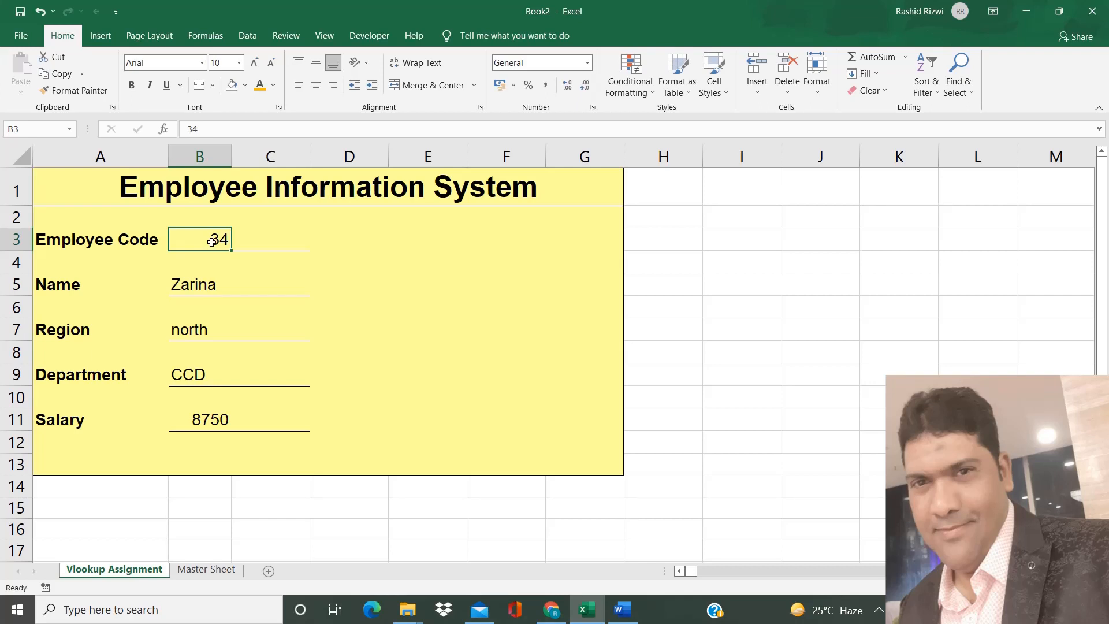
pyautogui.click(254, 38)
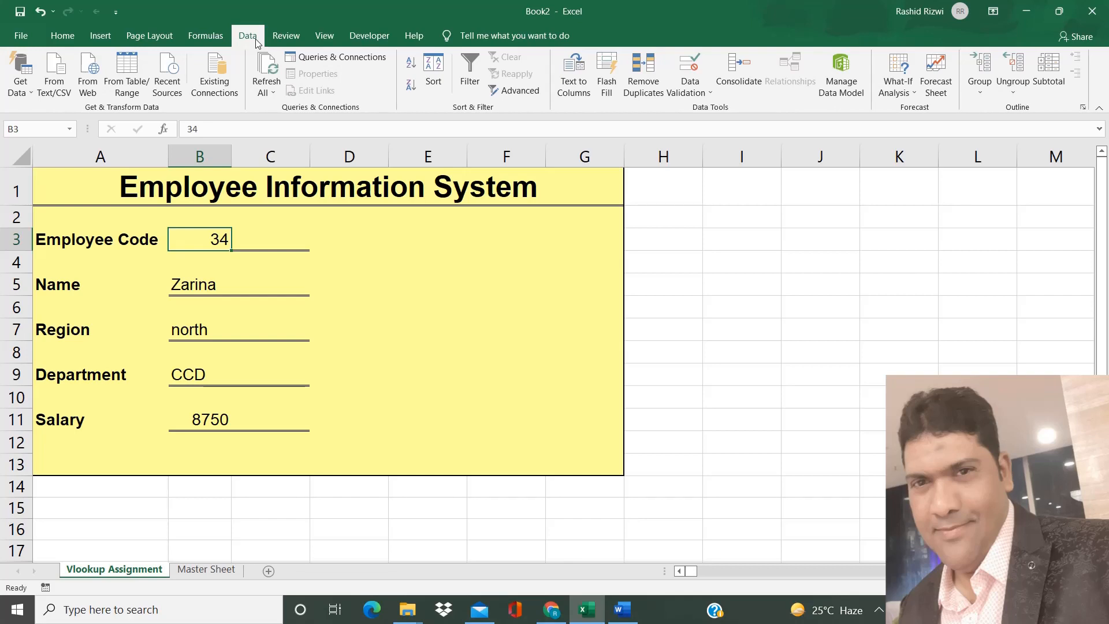
pyautogui.click(709, 94)
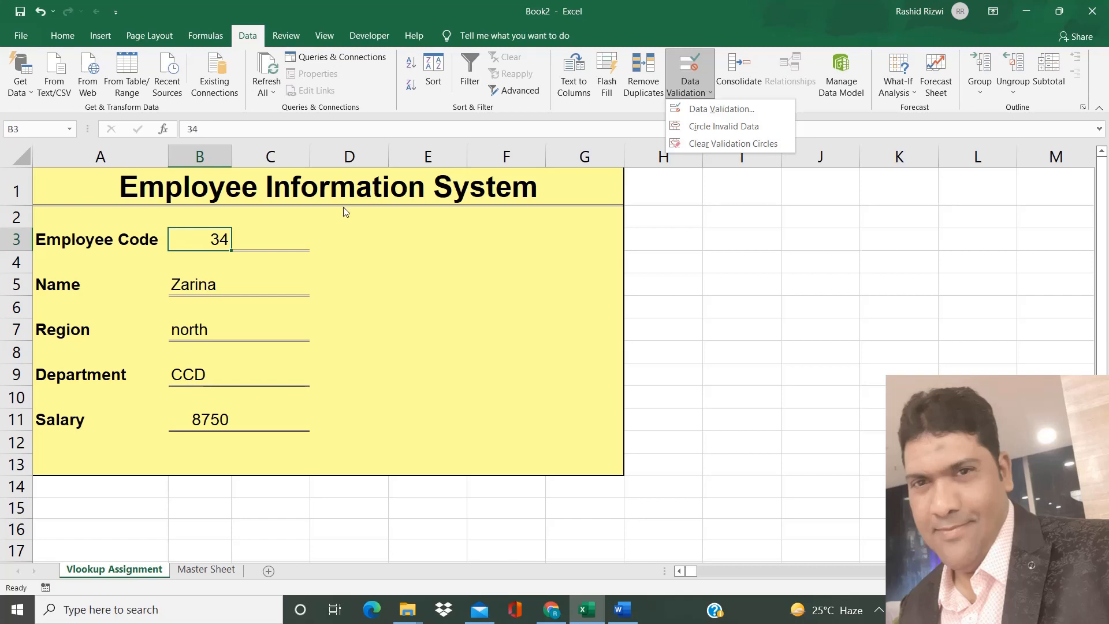
pyautogui.click(200, 240)
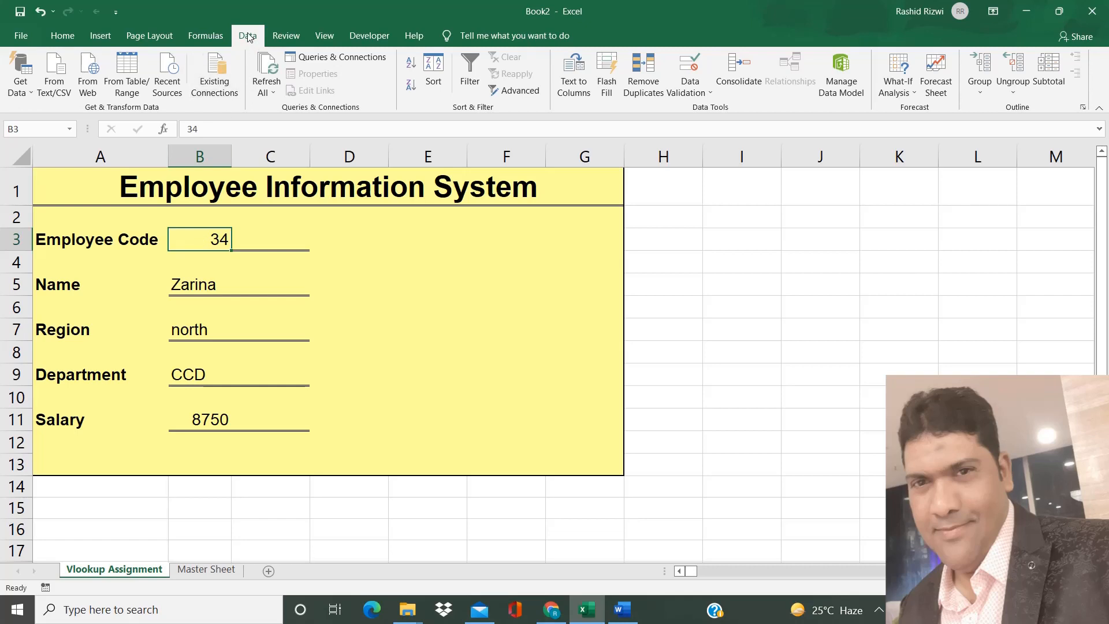
pyautogui.click(703, 90)
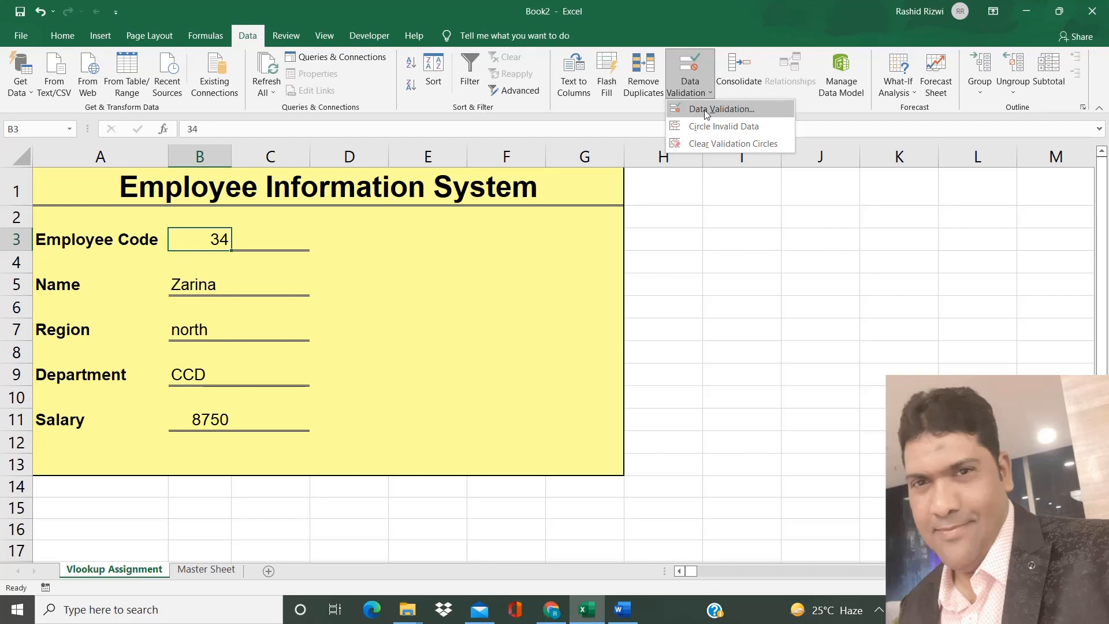
pyautogui.click(706, 110)
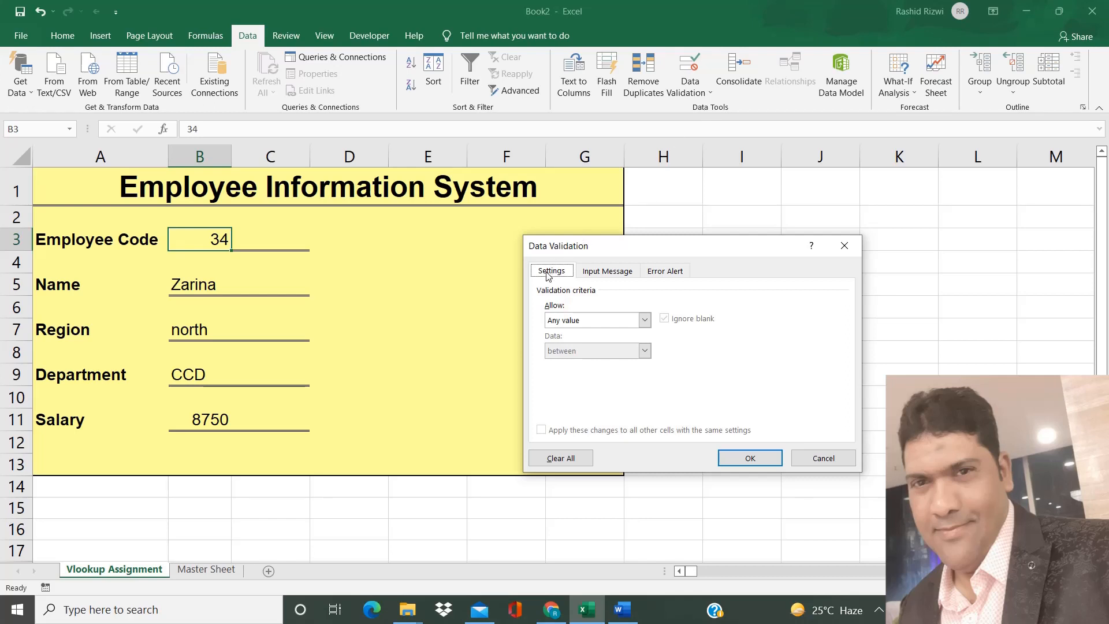
pyautogui.click(560, 322)
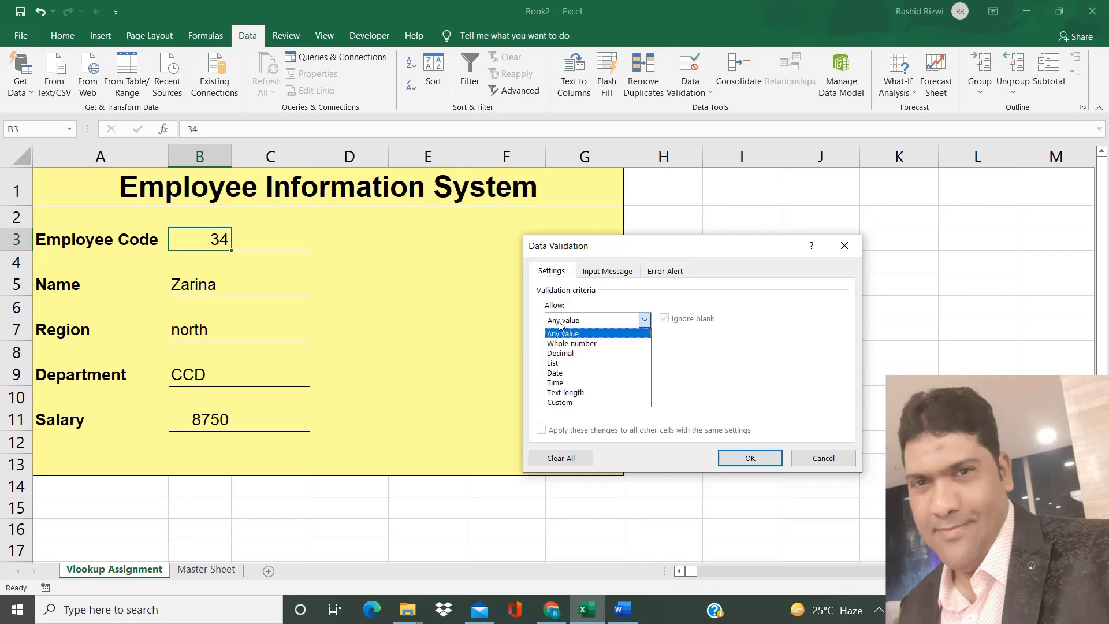
pyautogui.click(814, 465)
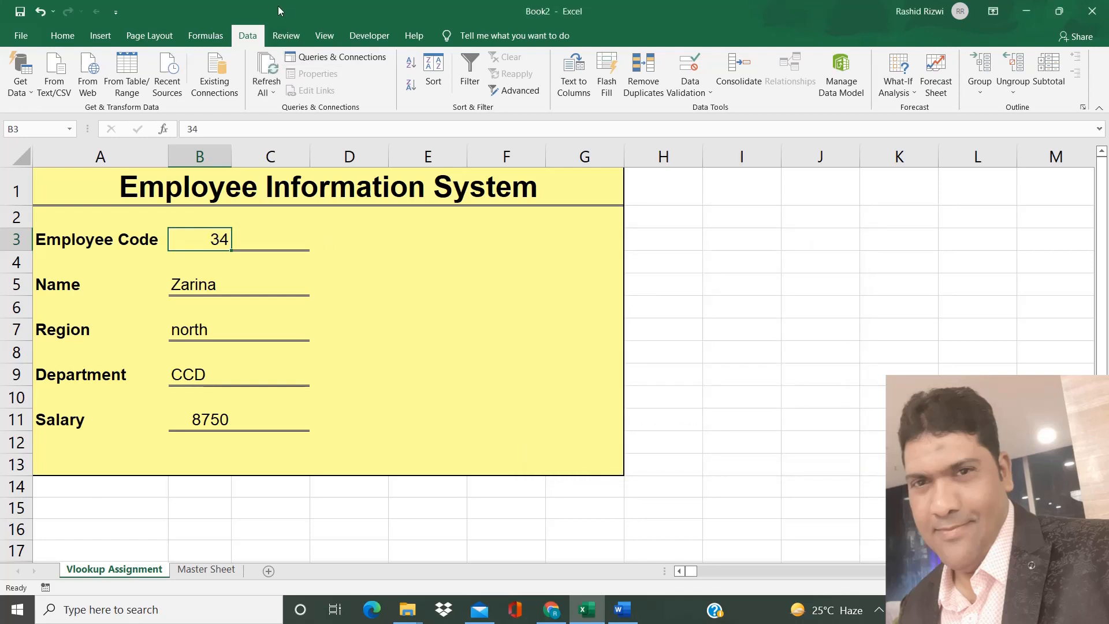
# Step: Start a data validation rule on the employee code cell B3 that allows values from a List
pyautogui.click(700, 92)
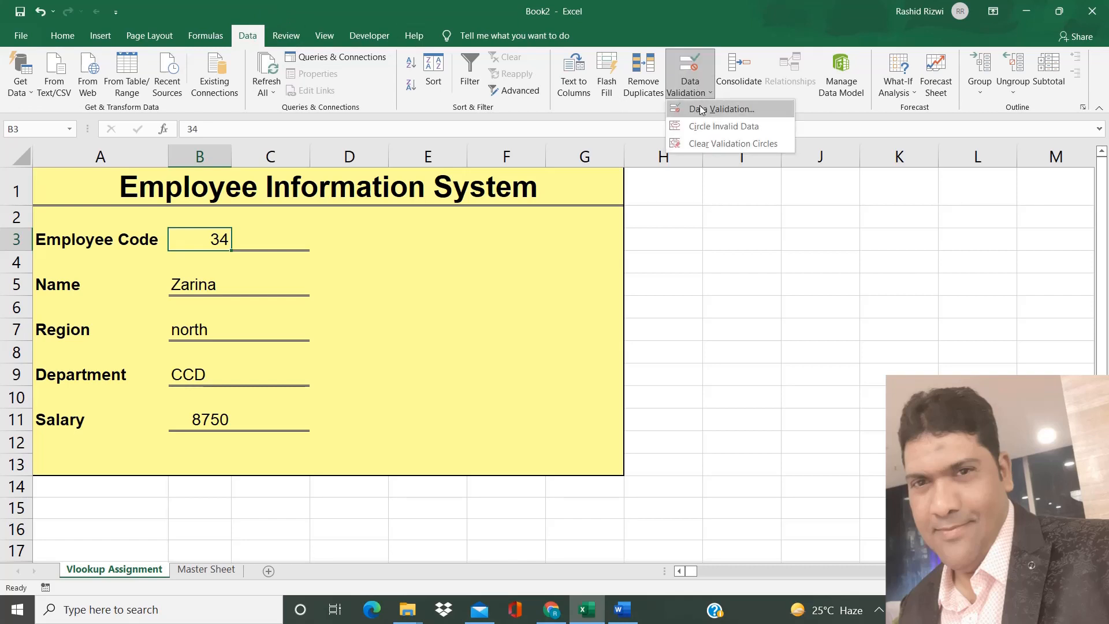
pyautogui.click(702, 109)
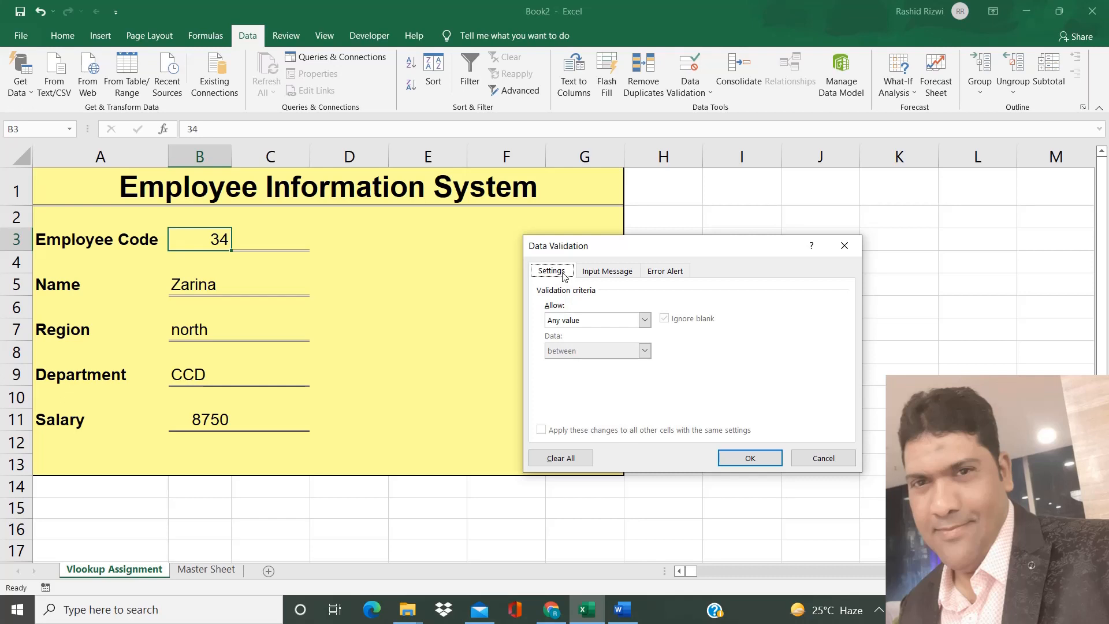
pyautogui.click(596, 275)
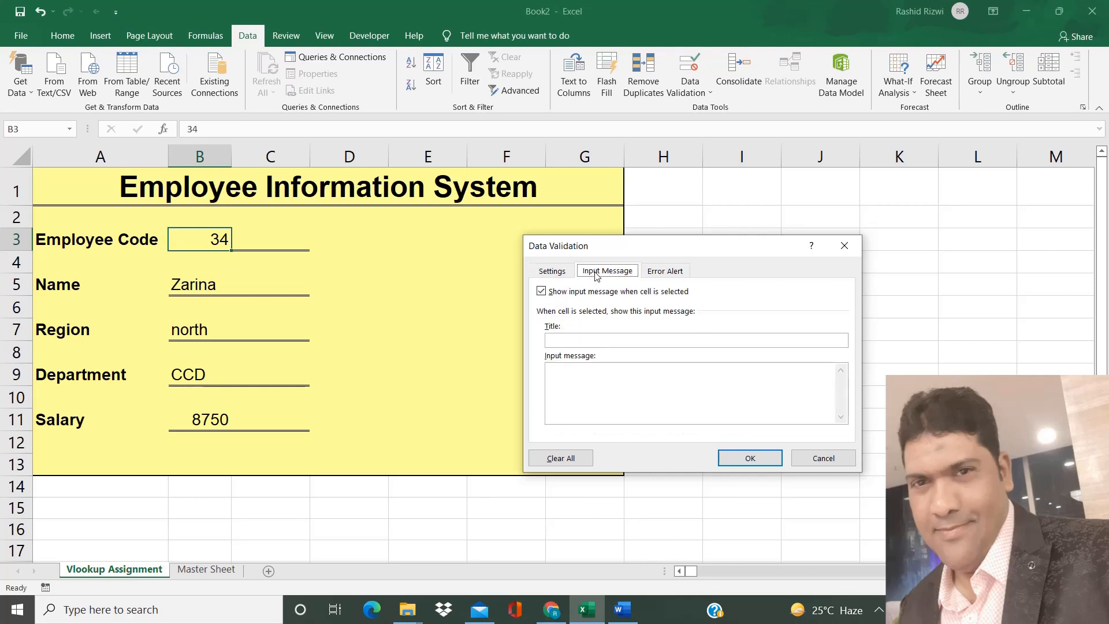
pyautogui.click(553, 272)
pyautogui.click(565, 321)
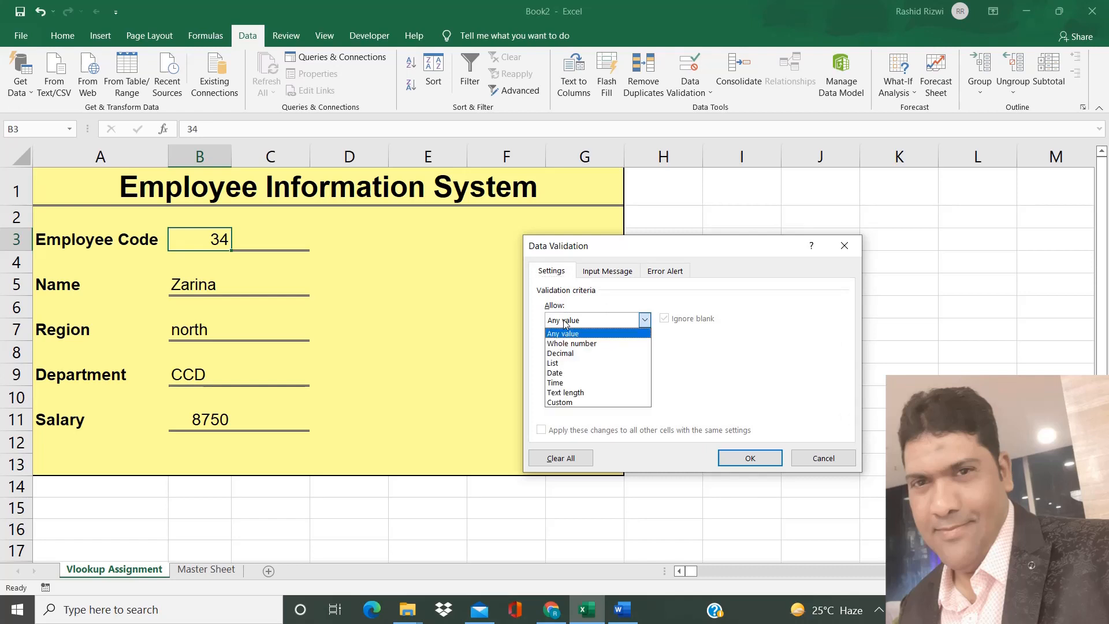
pyautogui.click(561, 363)
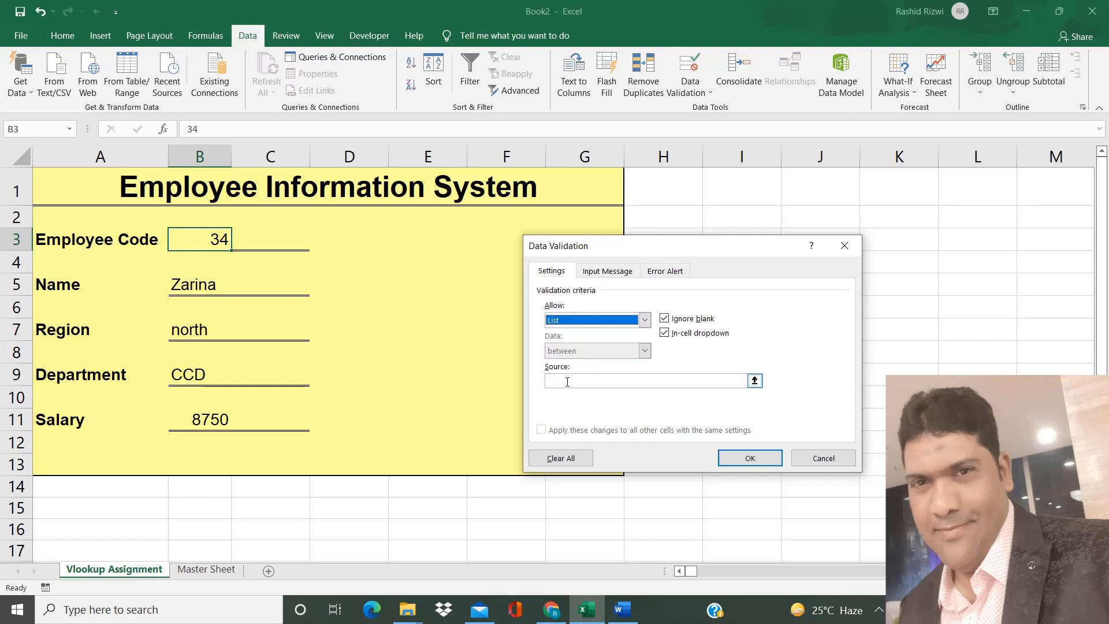
# Step: Set the B3 validation list source to the Empcode values in 'Master Sheet'!$A$2:$A$101 and apply the rule
pyautogui.click(567, 380)
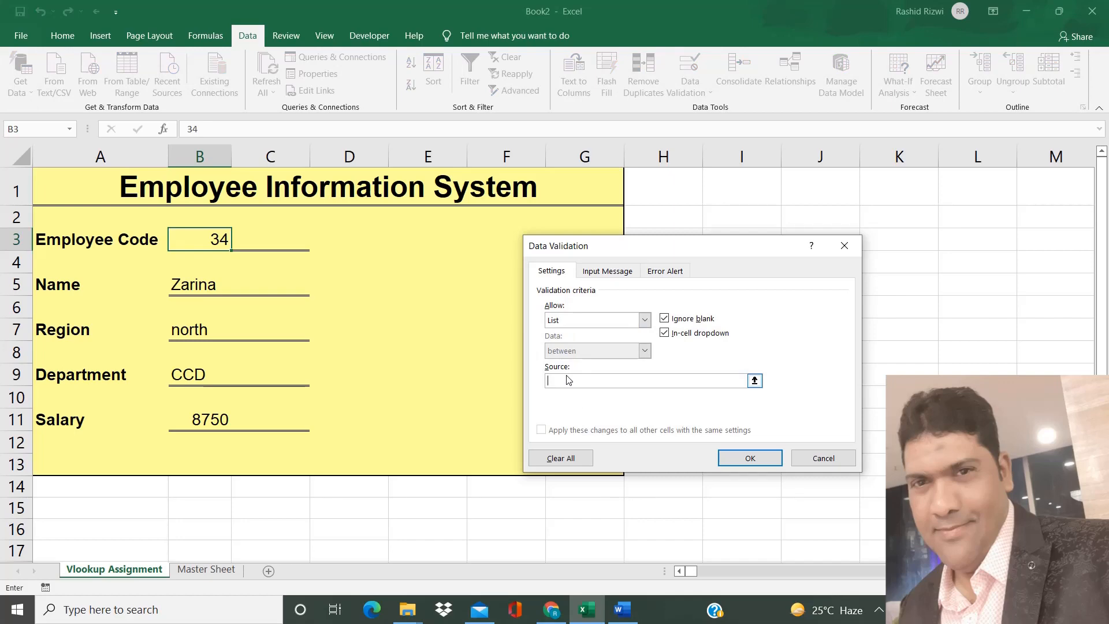
pyautogui.click(207, 569)
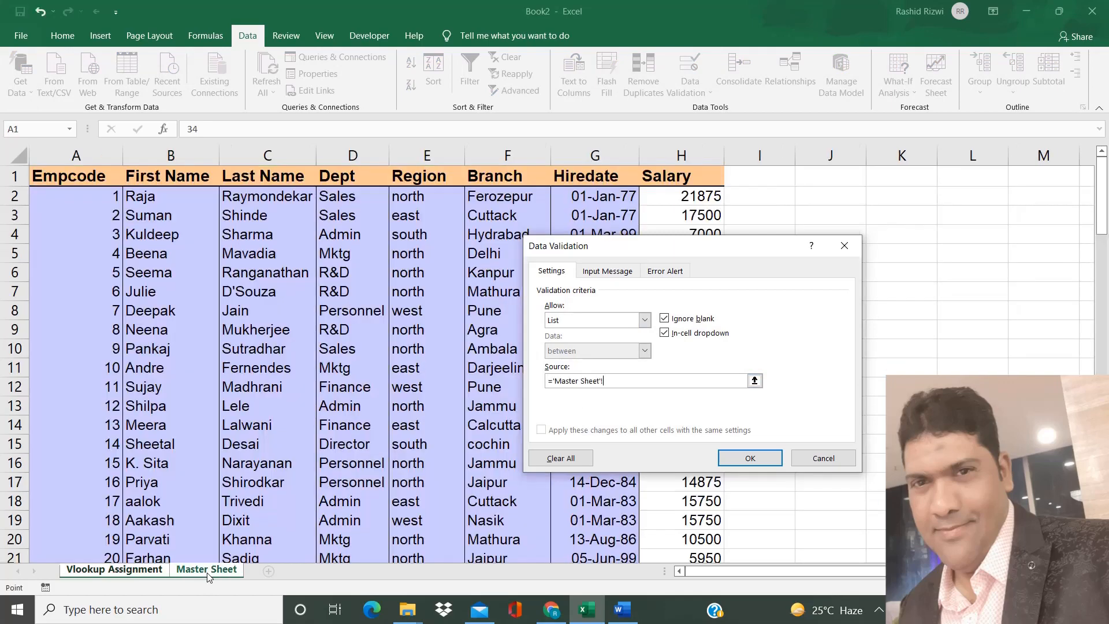
pyautogui.click(113, 200)
pyautogui.press('Up')
pyautogui.hotkey('shift', 'Down')
pyautogui.hotkey('shift', 'Down')
pyautogui.hotkey('shift', 'Down')
pyautogui.hotkey('shift', 'Down')
pyautogui.hotkey('shift', 'Down')
pyautogui.hotkey('shift', 'Down')
pyautogui.hotkey('shift', 'Down')
pyautogui.hotkey('shift', 'Down')
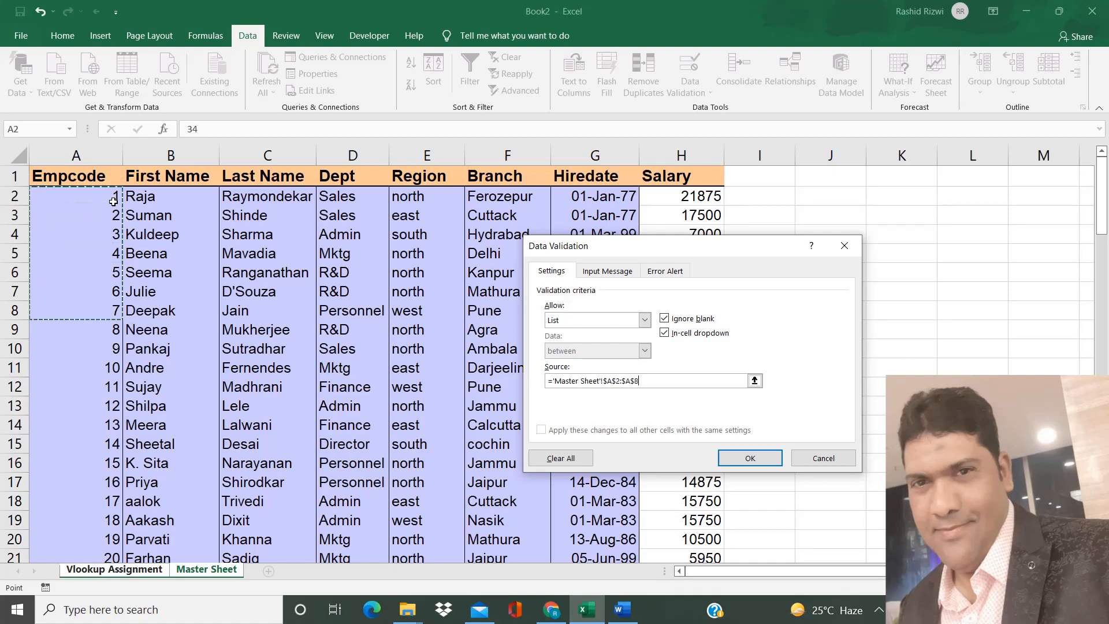
pyautogui.hotkey('ctrl', 'shift', 'Down')
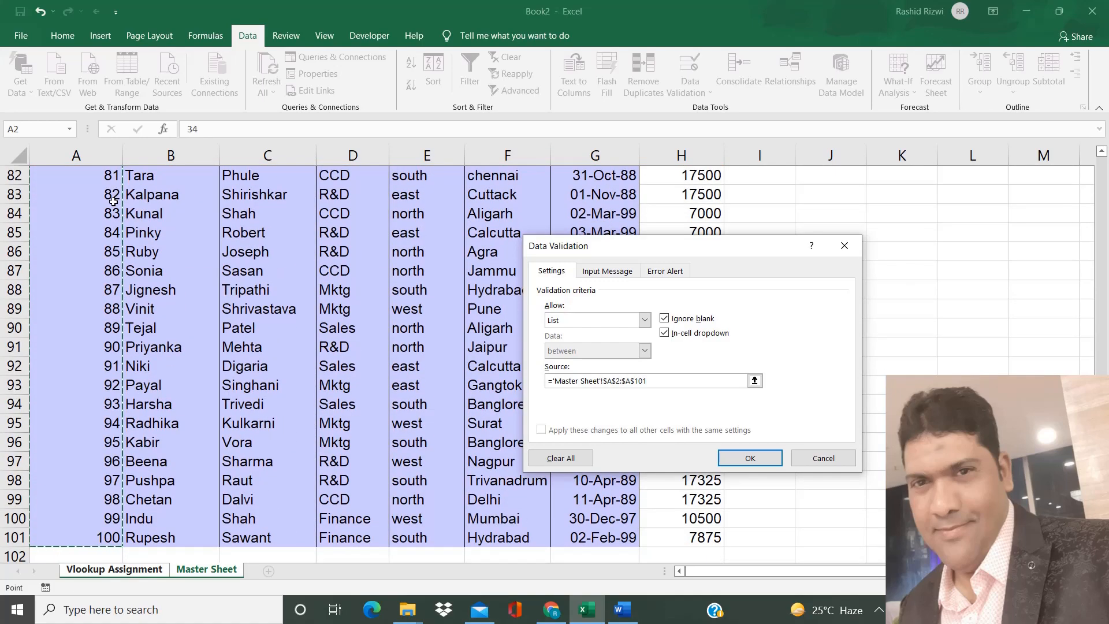
pyautogui.press('Up')
pyautogui.press('Down')
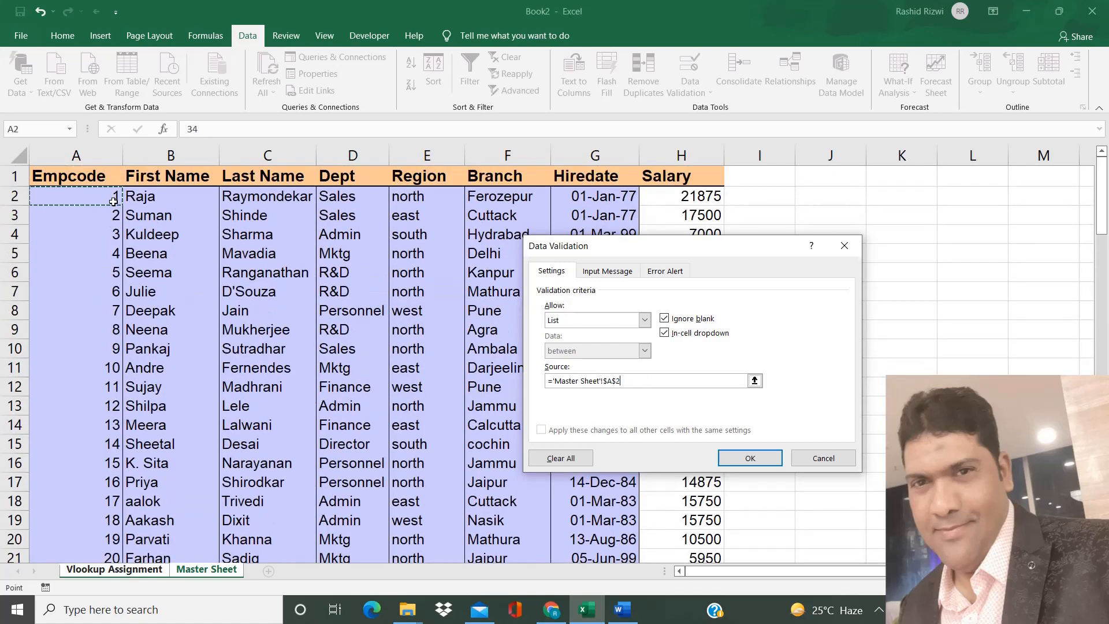
pyautogui.hotkey('shift', 'Down')
pyautogui.hotkey('shift', 'Down')
pyautogui.hotkey('shift', 'Down')
pyautogui.press('Up')
pyautogui.press('Down')
pyautogui.hotkey('ctrl', 'shift', 'Down')
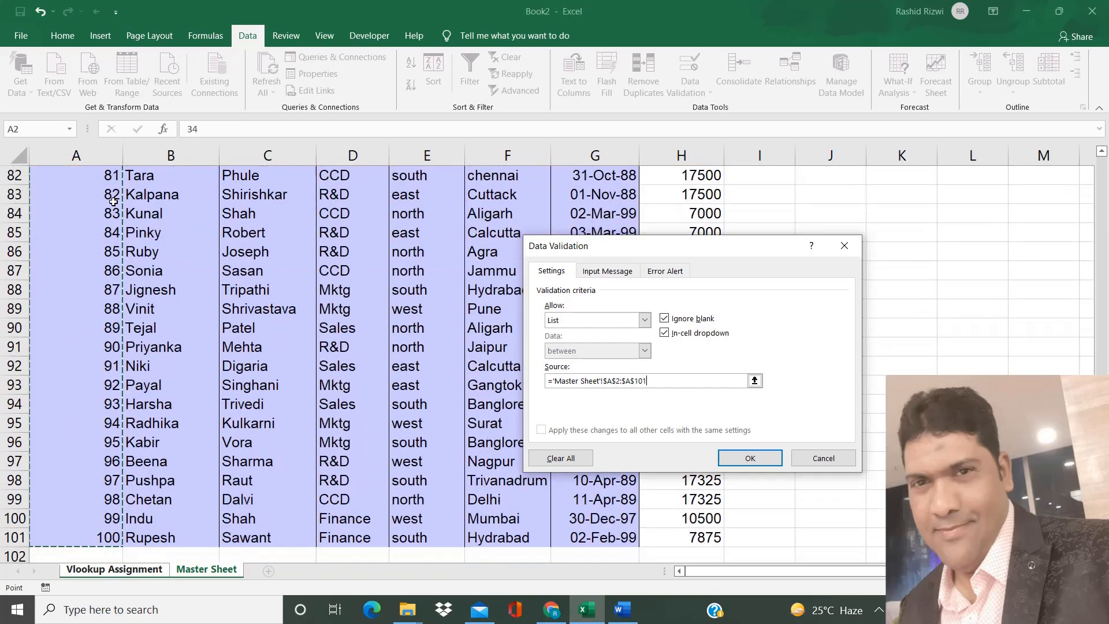
pyautogui.click(749, 460)
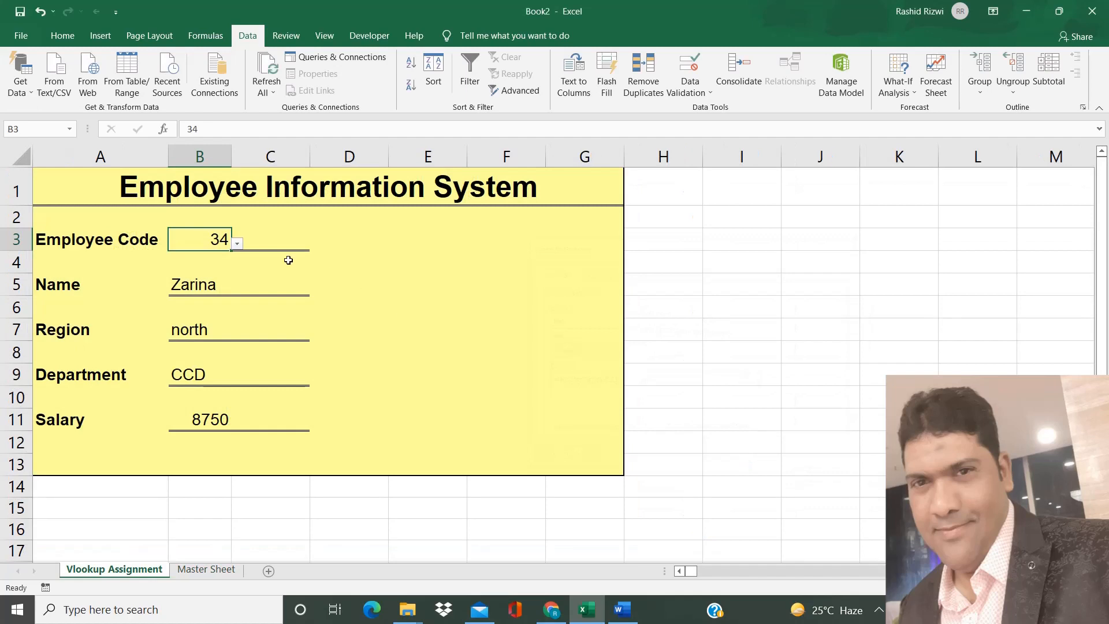
# Step: Test the employee code dropdown in B3 by choosing code 38, followed by code 2
pyautogui.click(236, 243)
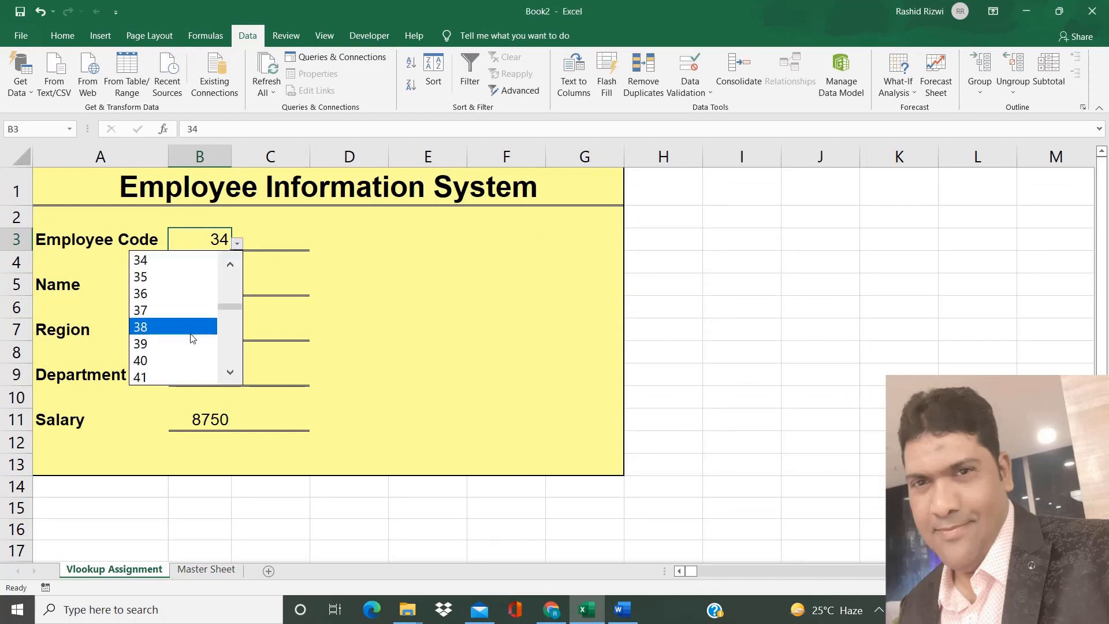
pyautogui.click(223, 327)
pyautogui.click(237, 245)
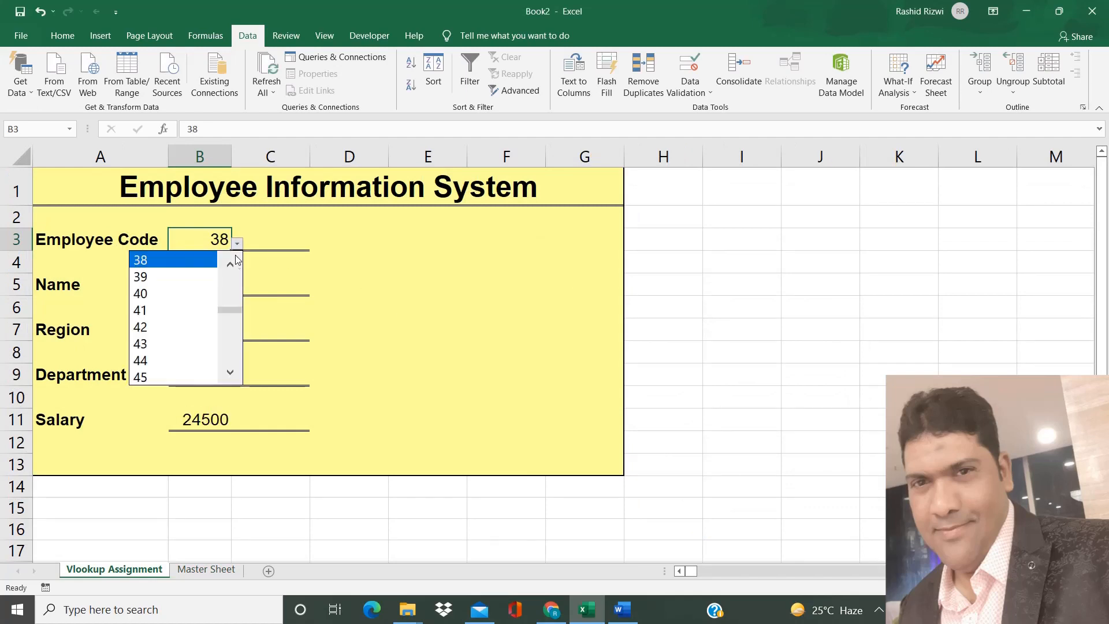
pyautogui.scroll(12, 234, 280)
pyautogui.click(168, 283)
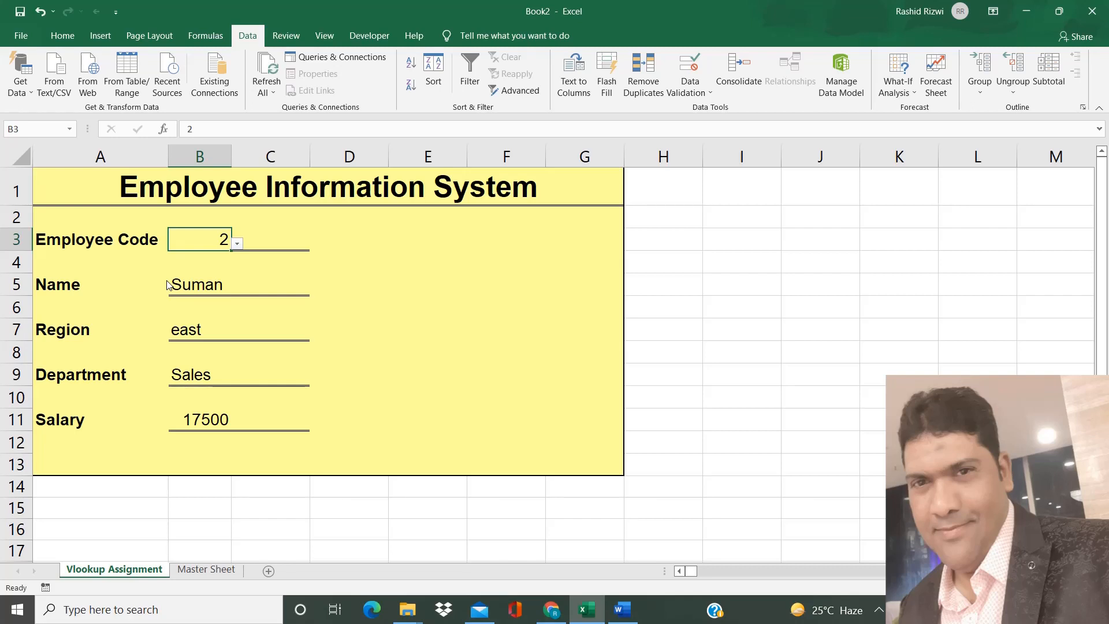
# Step: Choose employee code 5, followed by code 11, from the B3 dropdown list
pyautogui.click(236, 243)
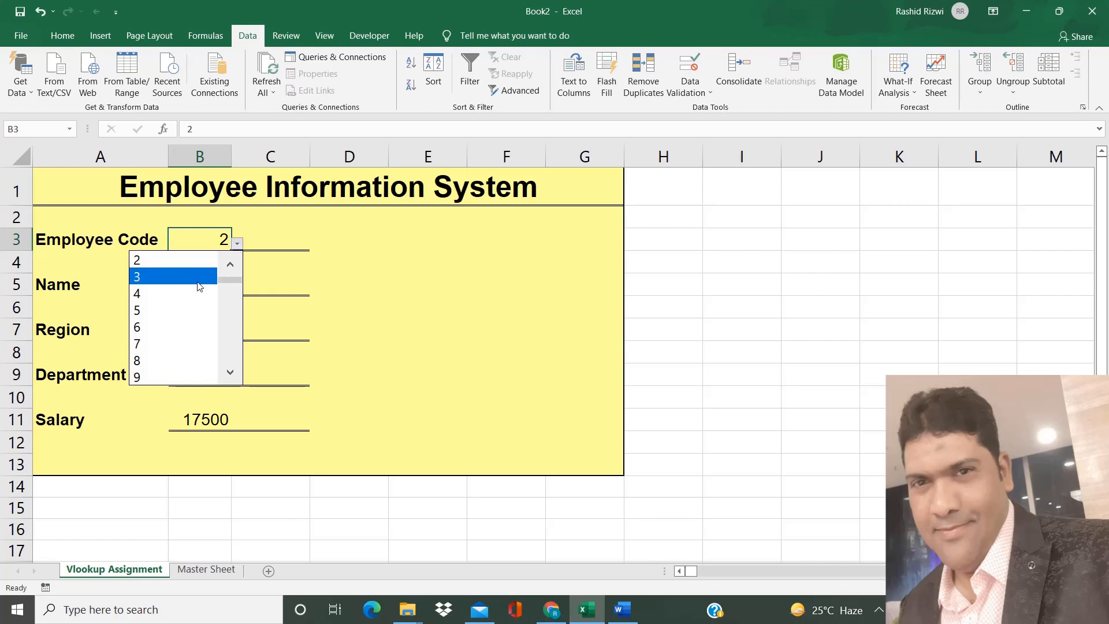
pyautogui.click(179, 308)
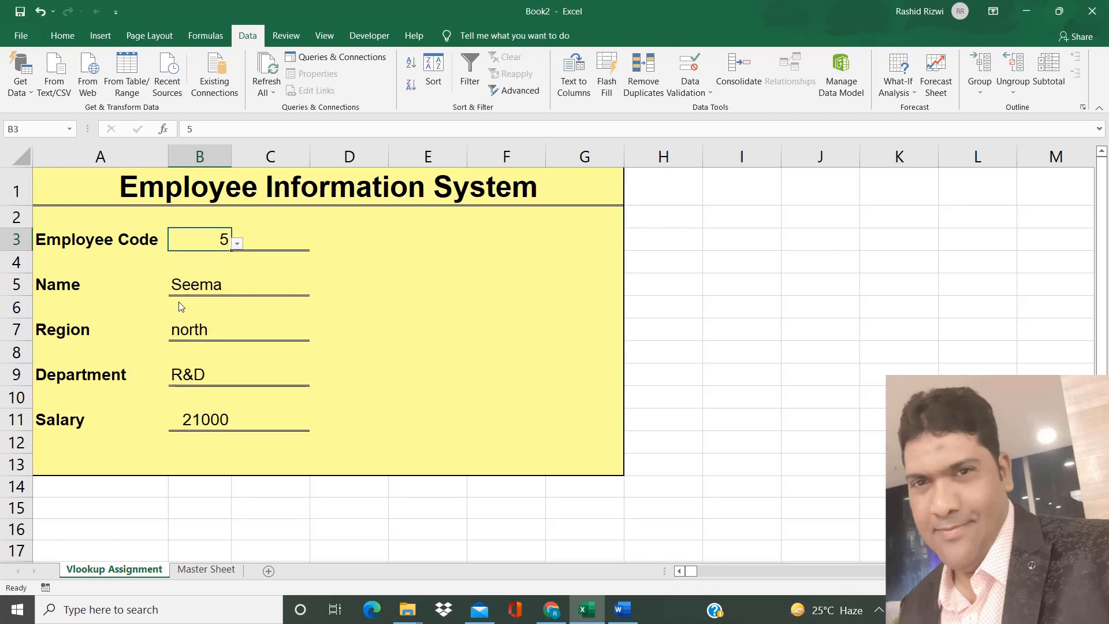
pyautogui.click(237, 243)
pyautogui.click(175, 363)
pyautogui.click(173, 359)
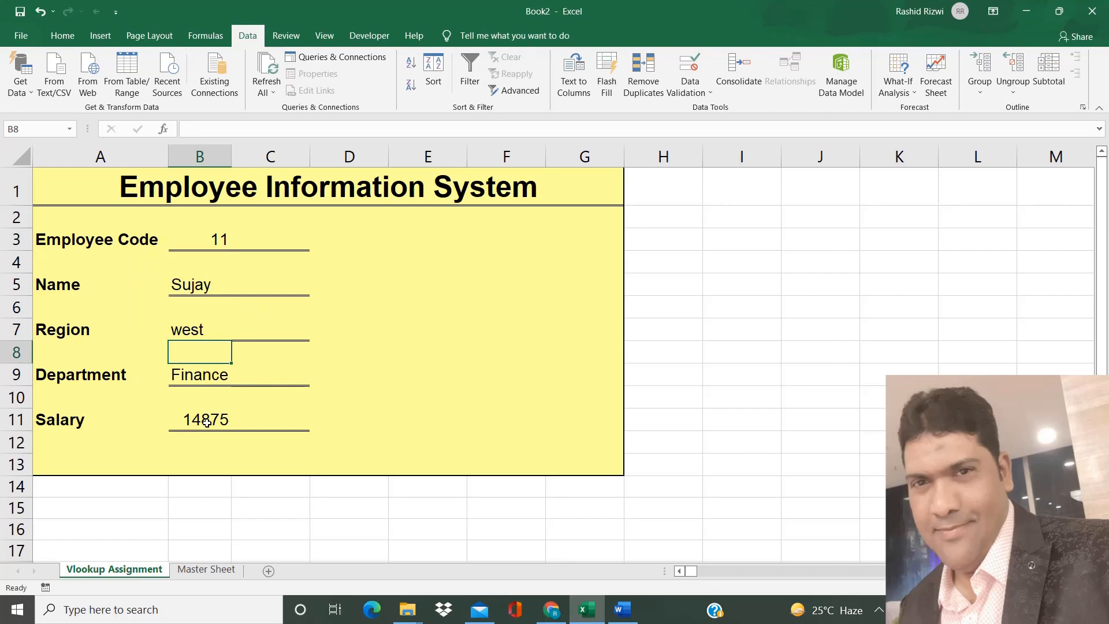
# Step: Open the Name lookup formula in B5 to examine its arguments
pyautogui.doubleClick(188, 284)
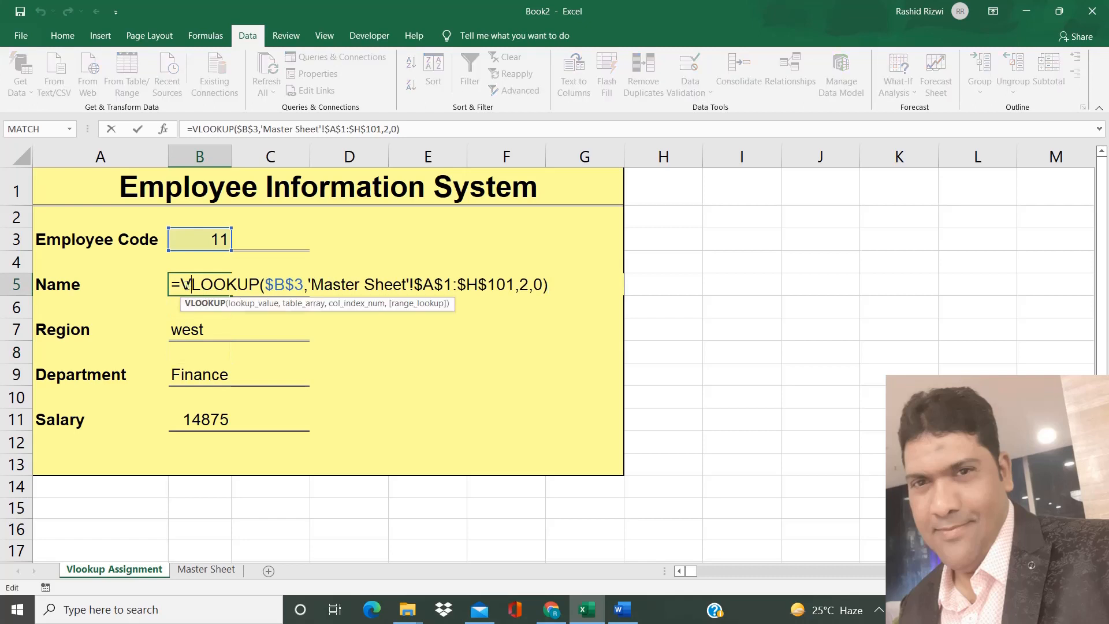